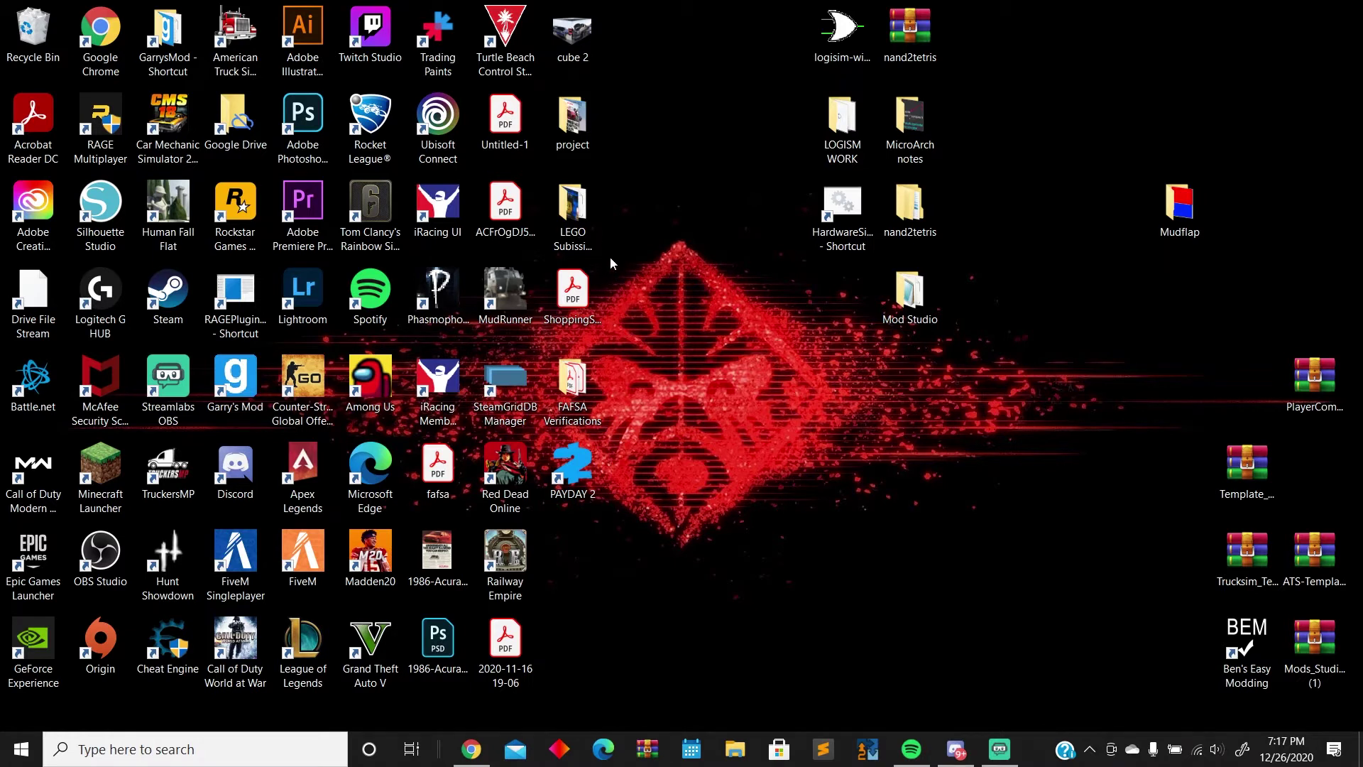
Launch Mods Studio 2, create a new ATS mod project and display its mod manifest
left_click_drag(607, 255, 878, 509)
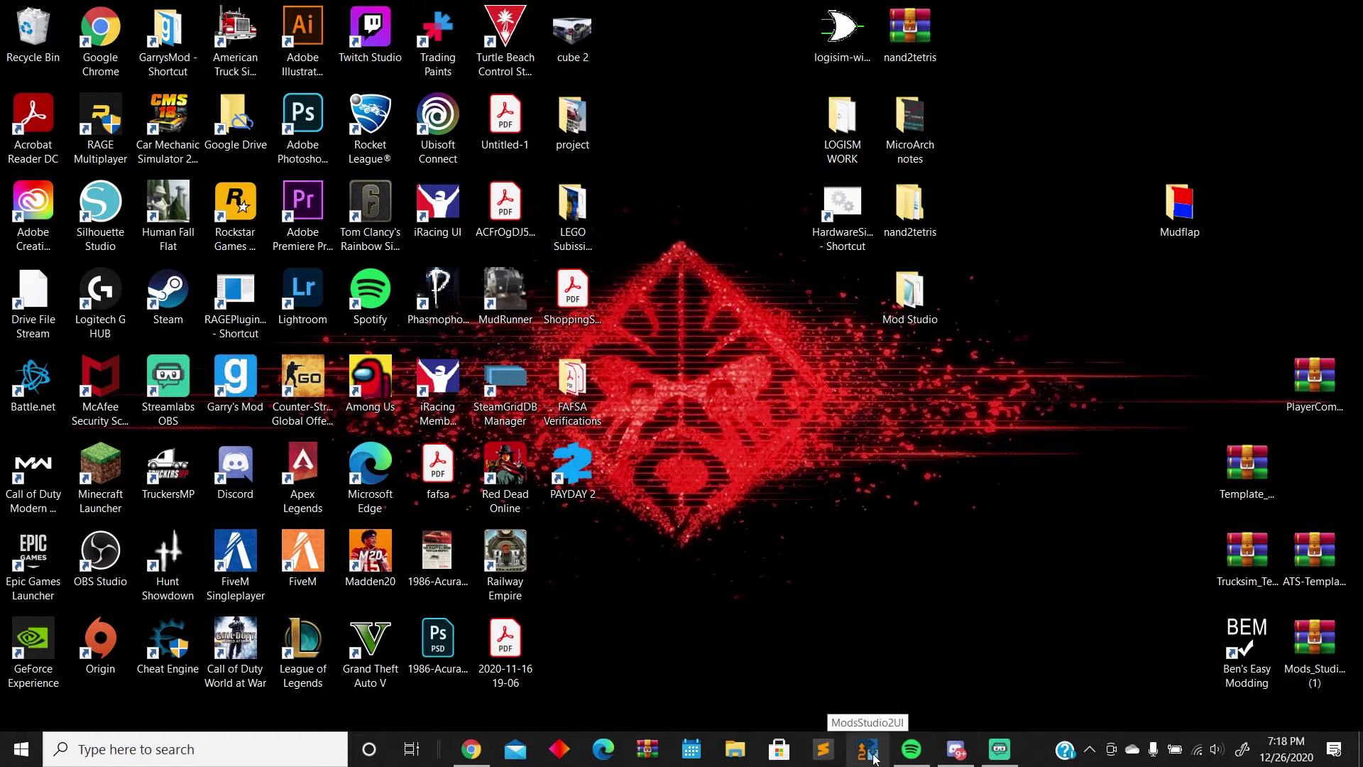
left_click(868, 750)
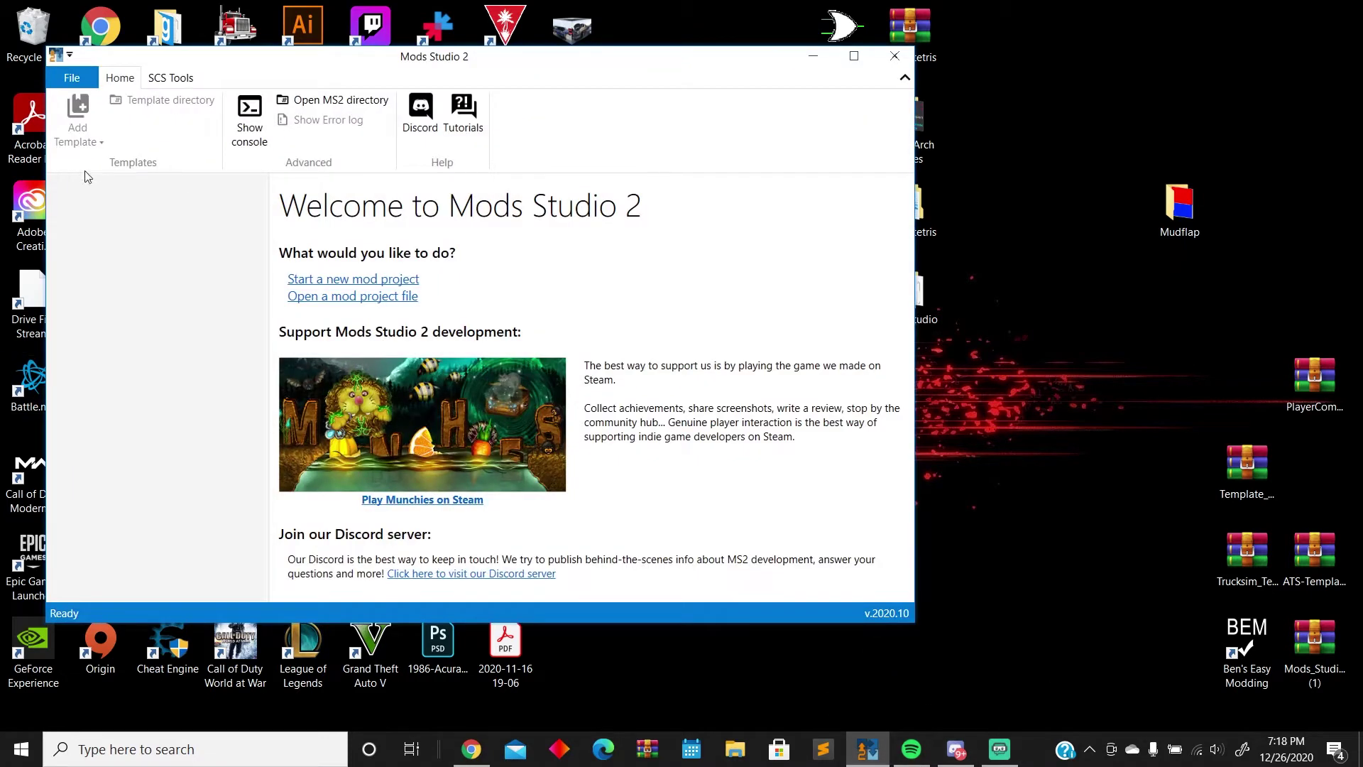
left_click(71, 77)
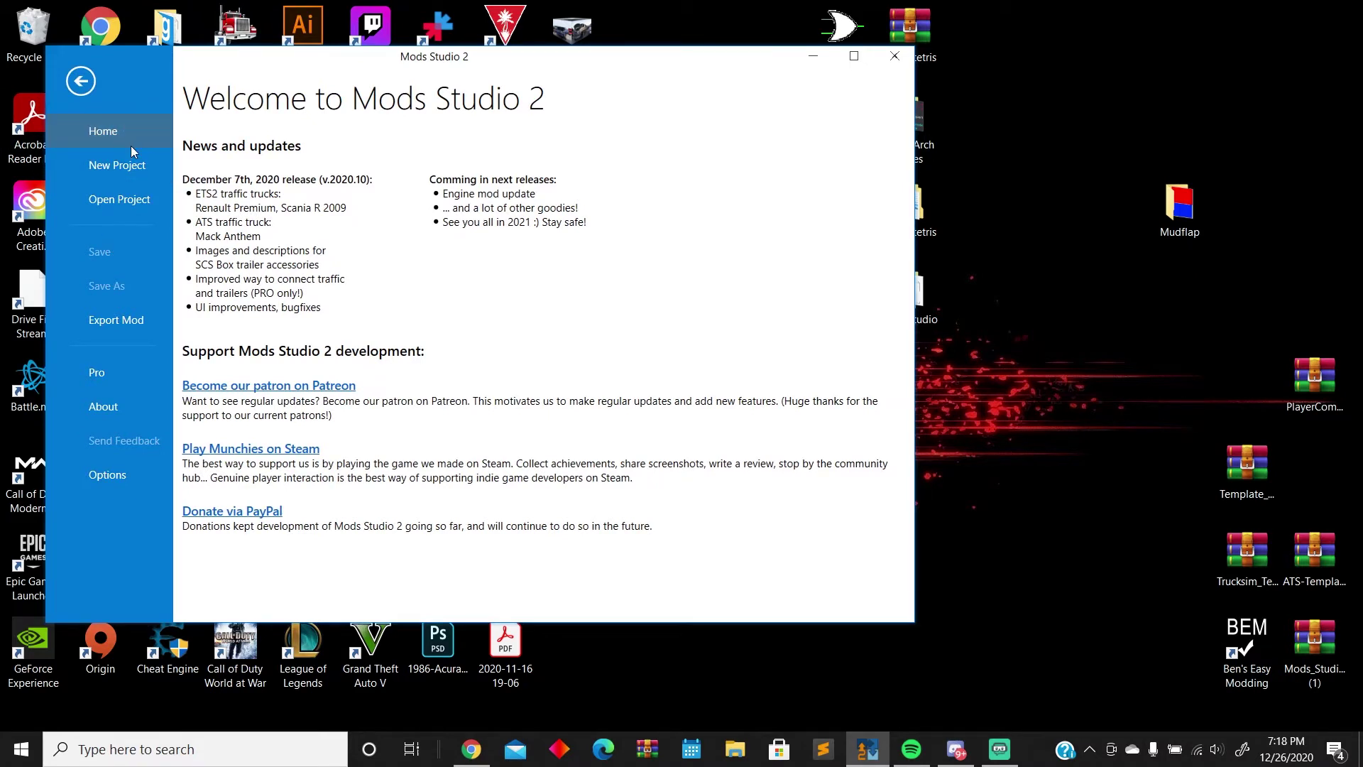
left_click(108, 166)
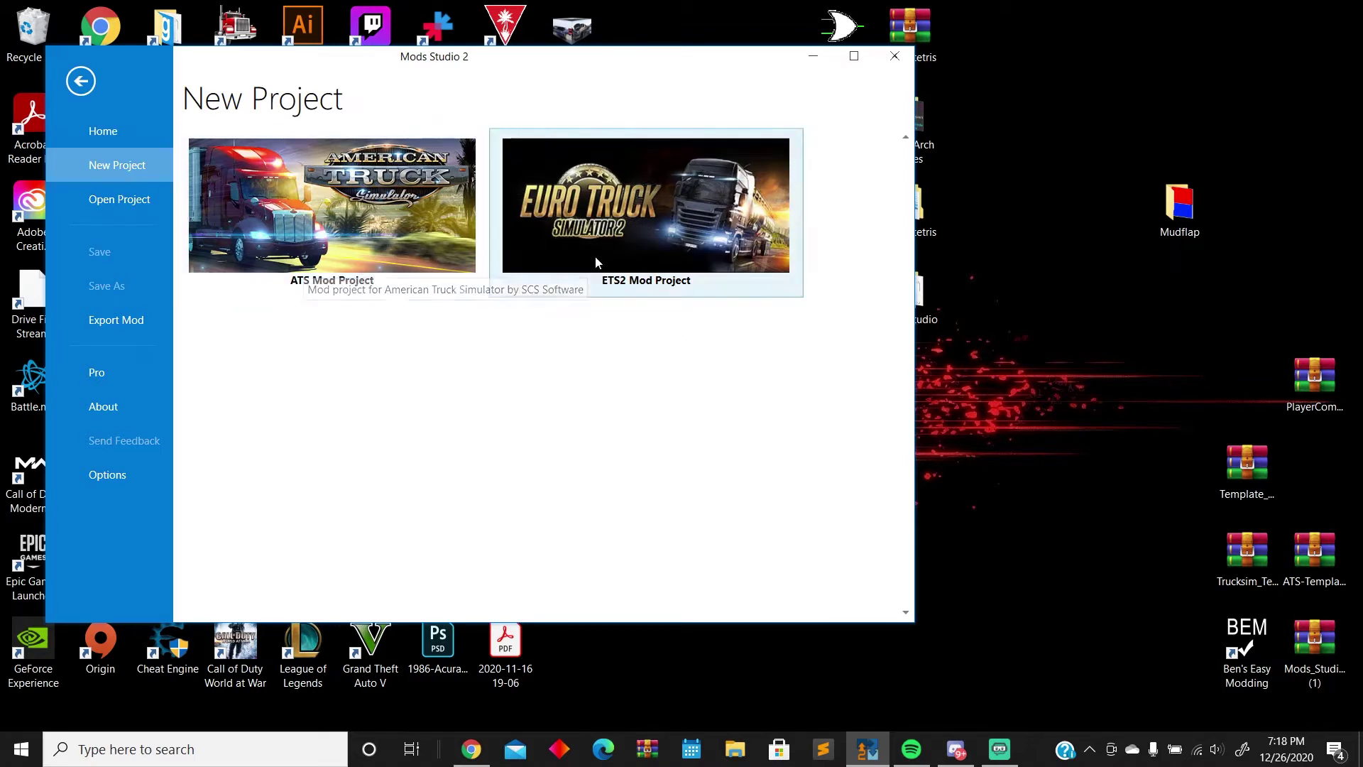
left_click(325, 236)
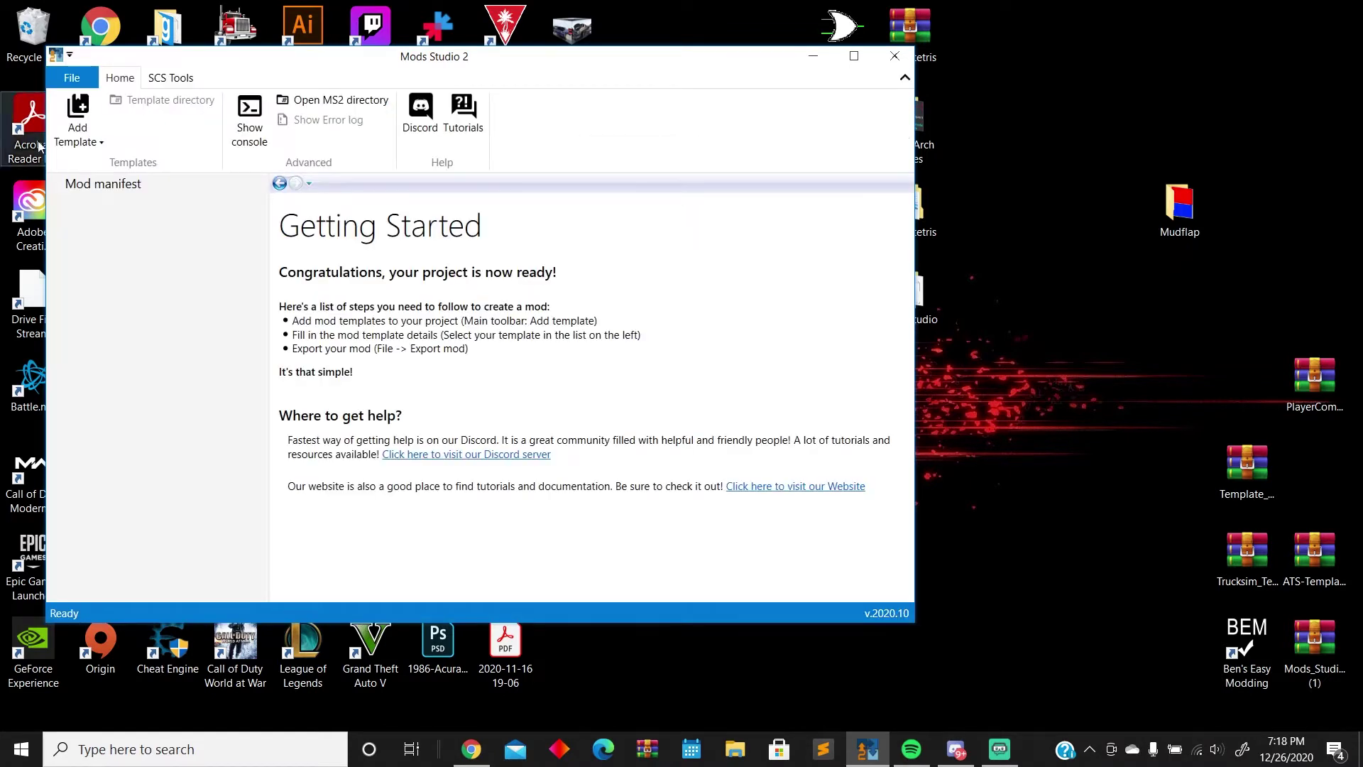
left_click(117, 185)
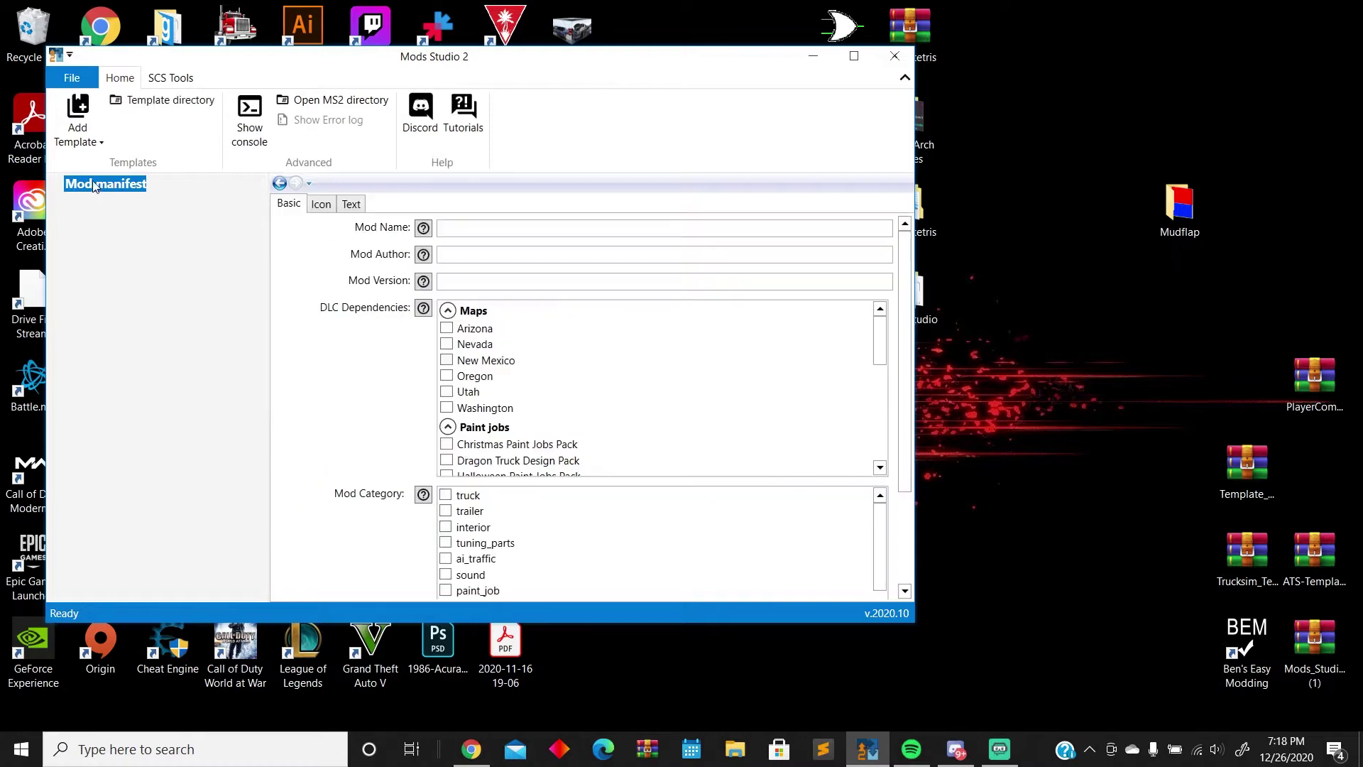
Minimize Mods Studio 2 and move the Mudflap folder higher up on the desktop
left_click(813, 56)
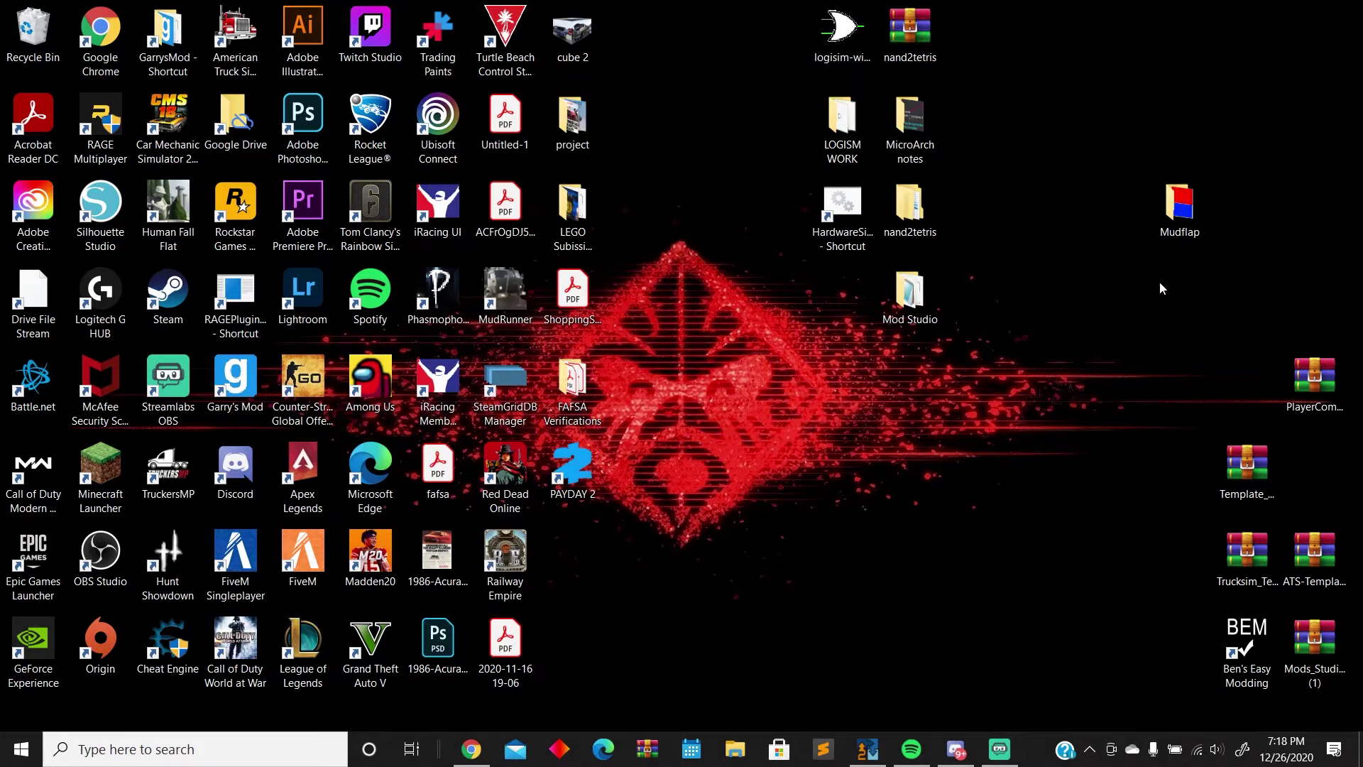
left_click_drag(1179, 205, 1178, 120)
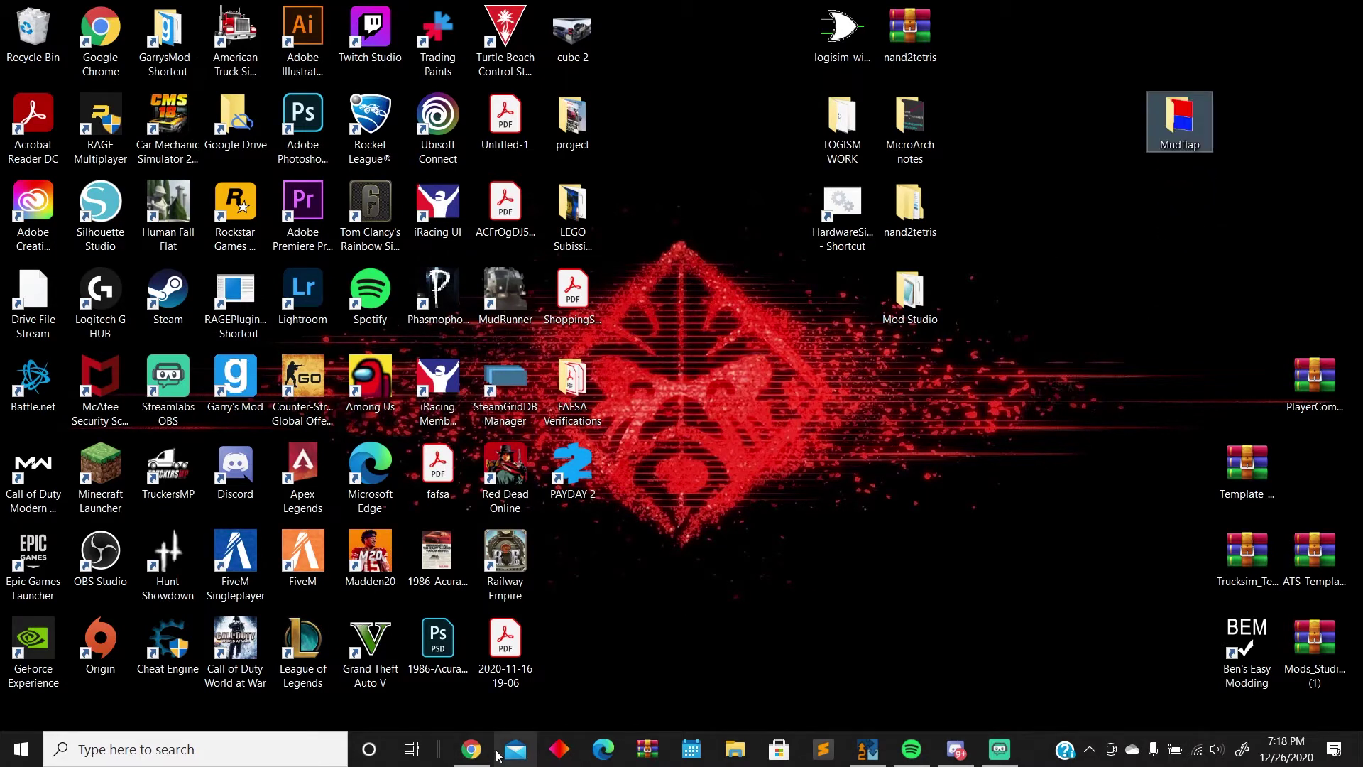
Switch to Chrome, examine the Yosemite Sam "Back Off" mud flap and hitch plug images in the search results, and minimize the browser
left_click(470, 749)
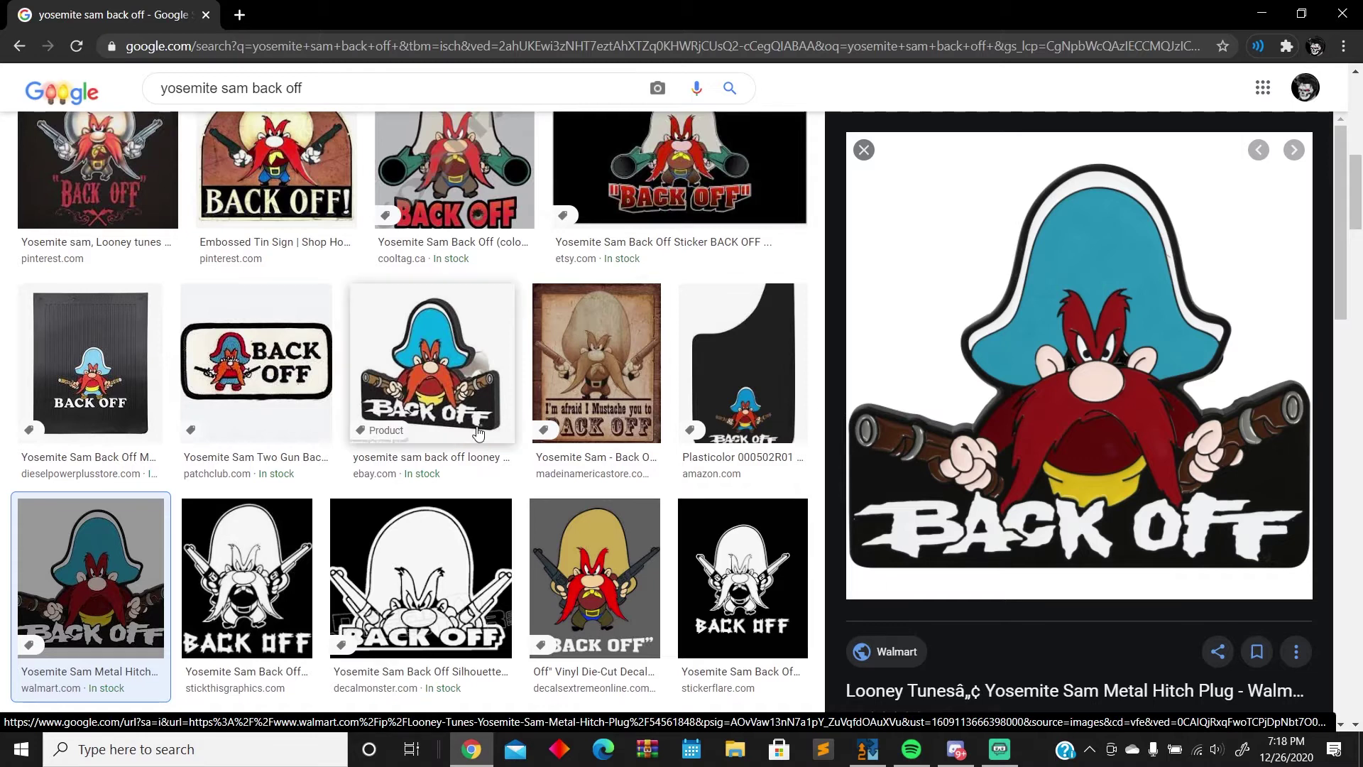
scroll(426, 369, "up", 5)
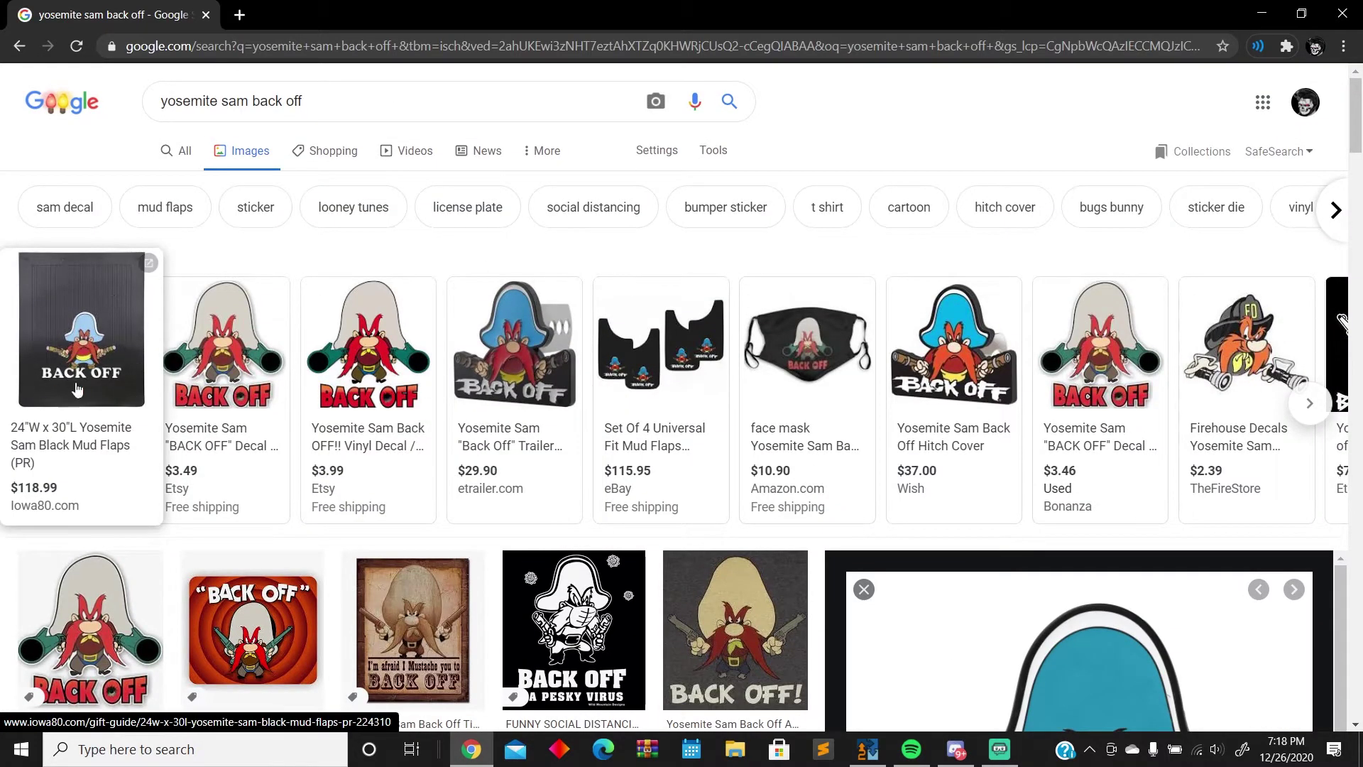
scroll(78, 389, "down", 3)
scroll(1016, 545, "down", 3)
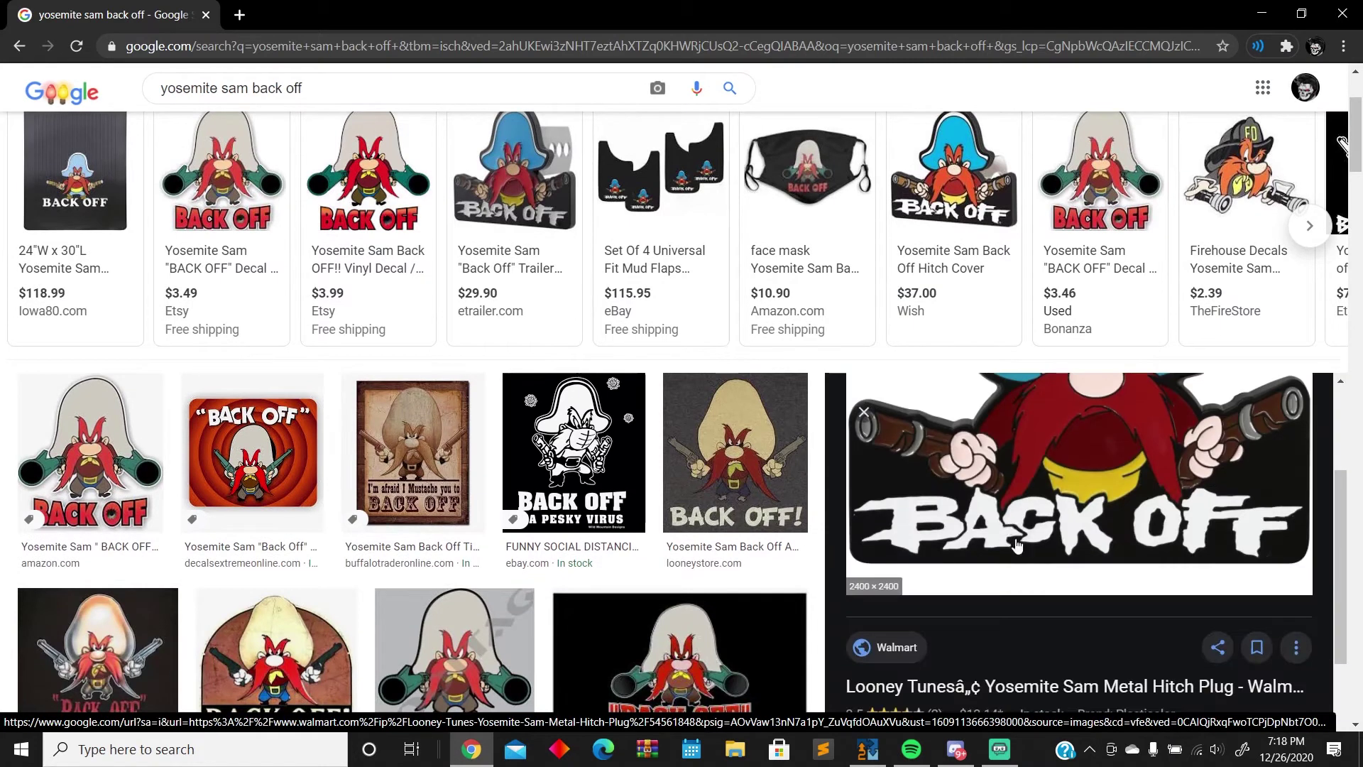
right_click(1068, 533)
left_click(1143, 454)
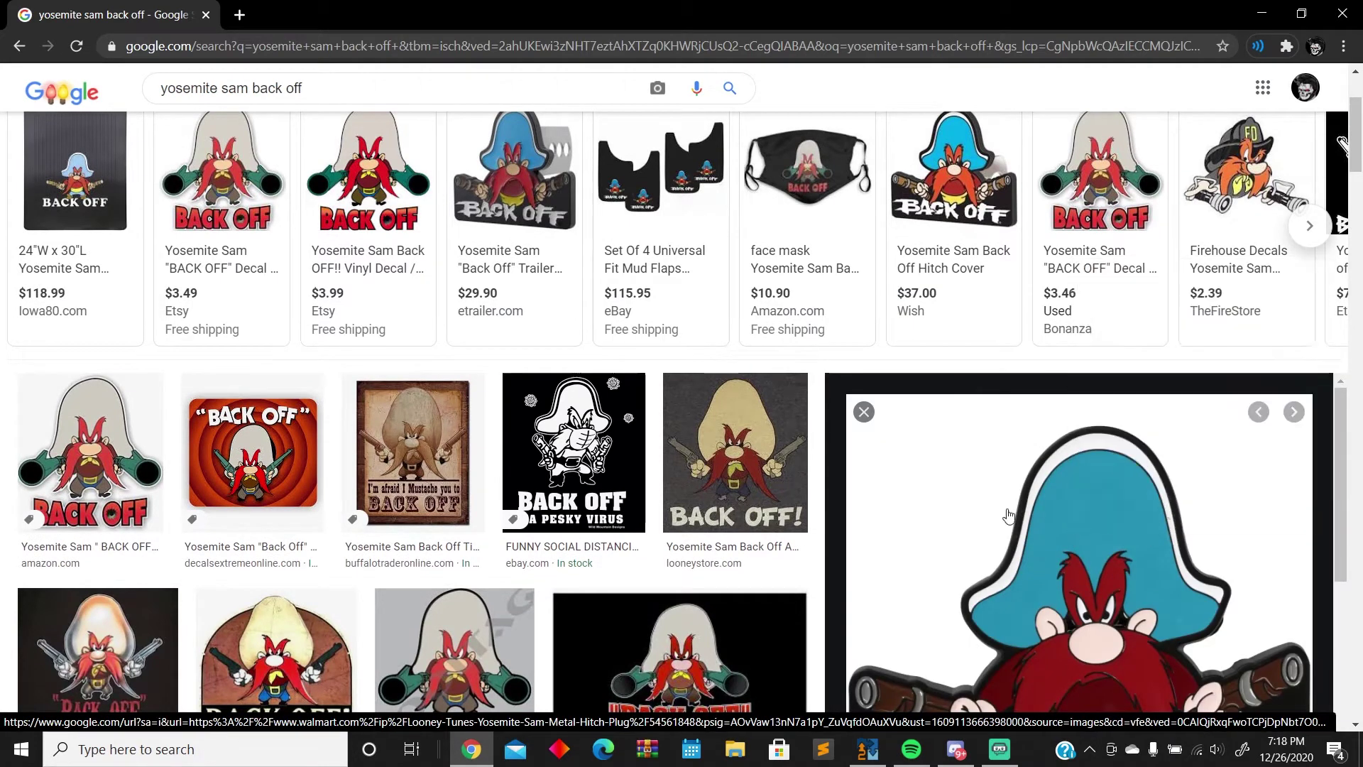
left_click(1262, 13)
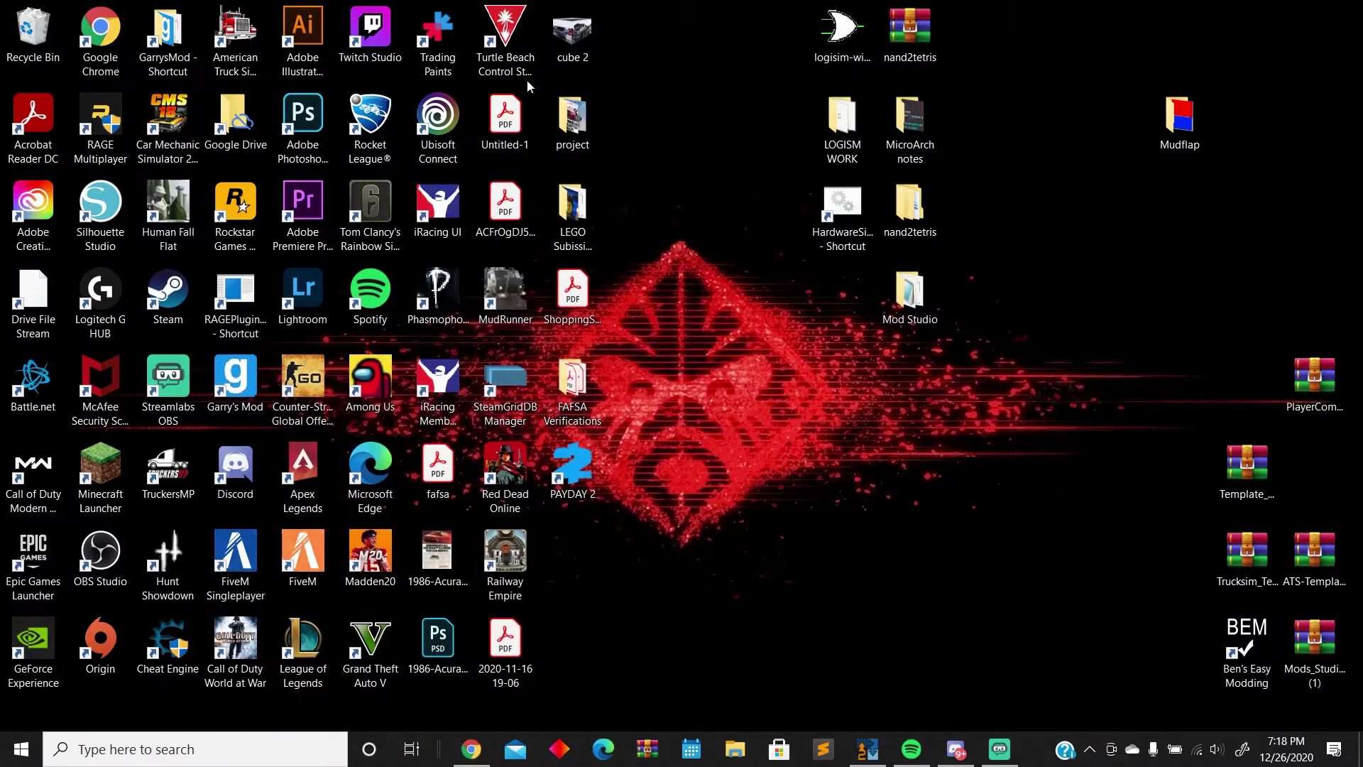
Launch Photoshop and look through the Desktop folder in its dialog for opening a file
double_click(307, 155)
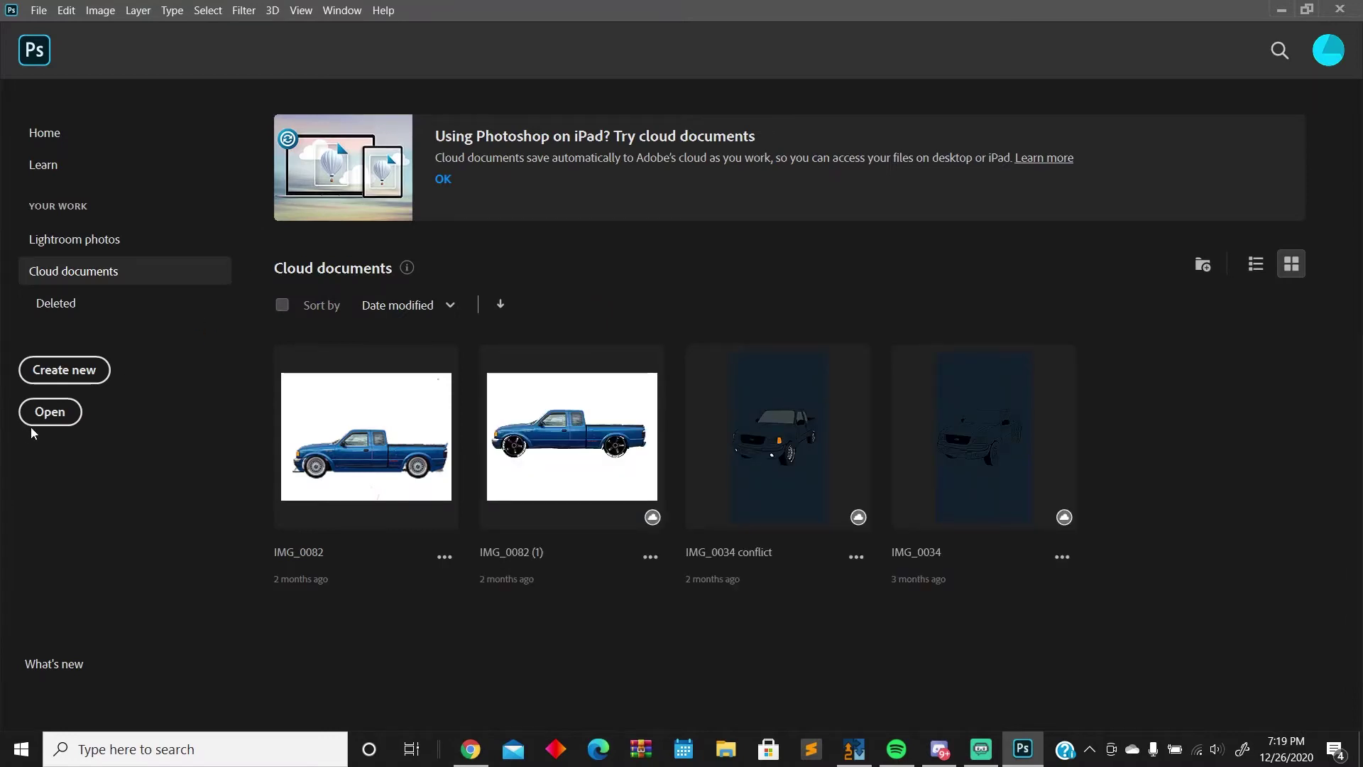
left_click(50, 412)
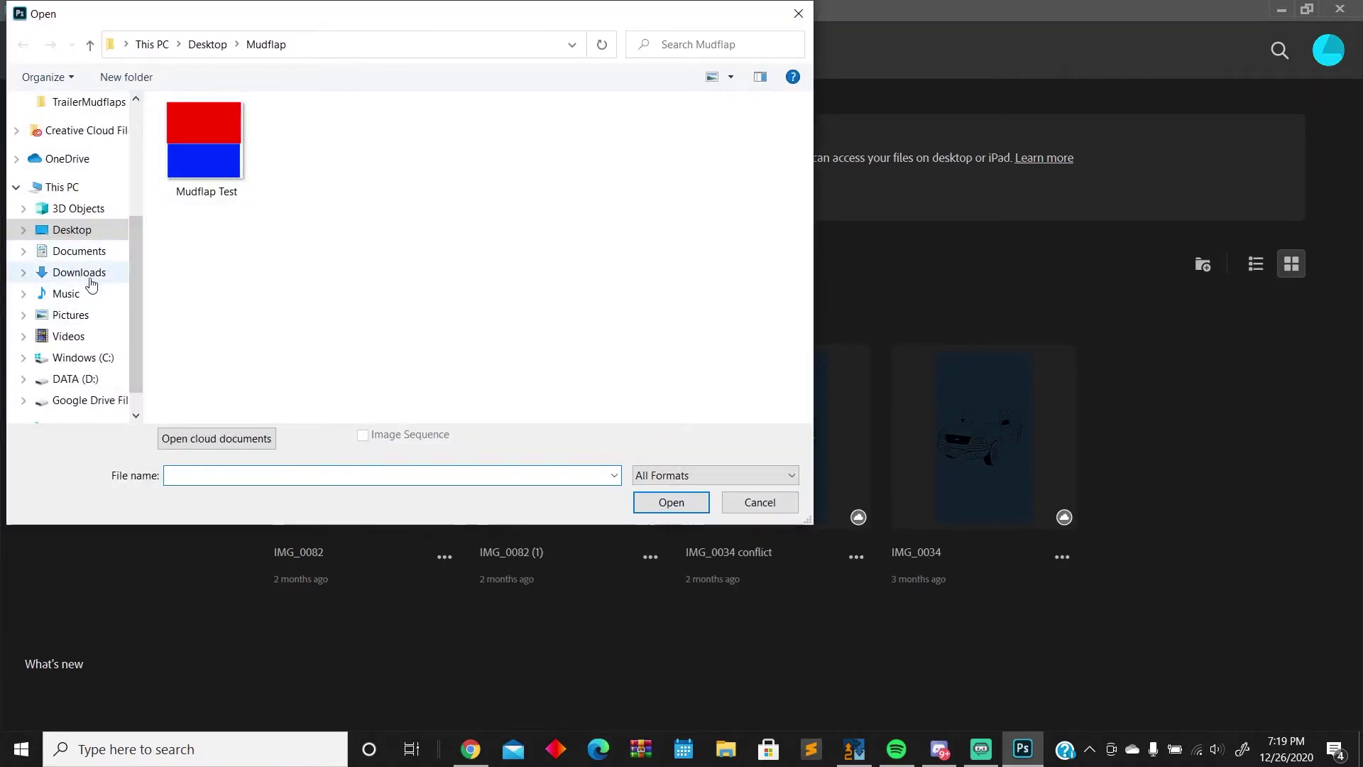
left_click(77, 229)
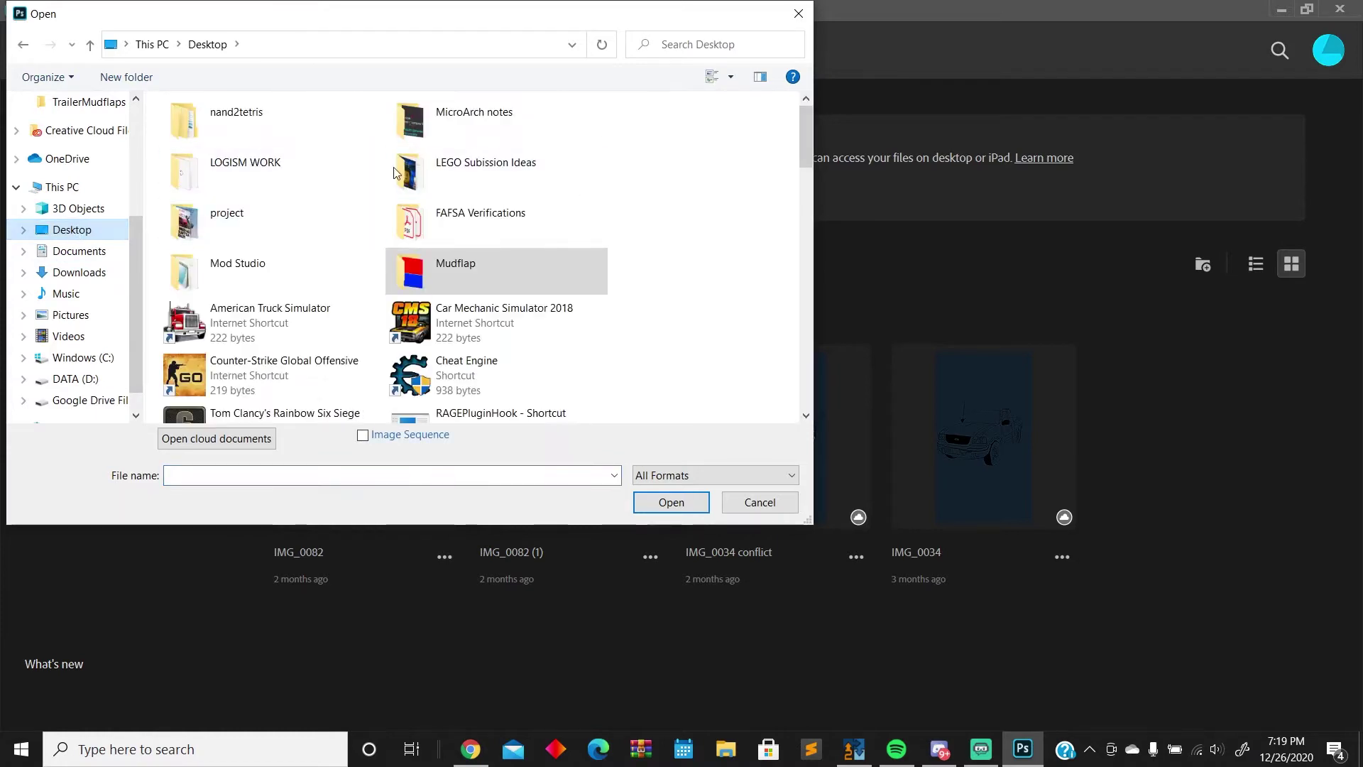
scroll(483, 185, "down", 10)
scroll(475, 190, "down", 5)
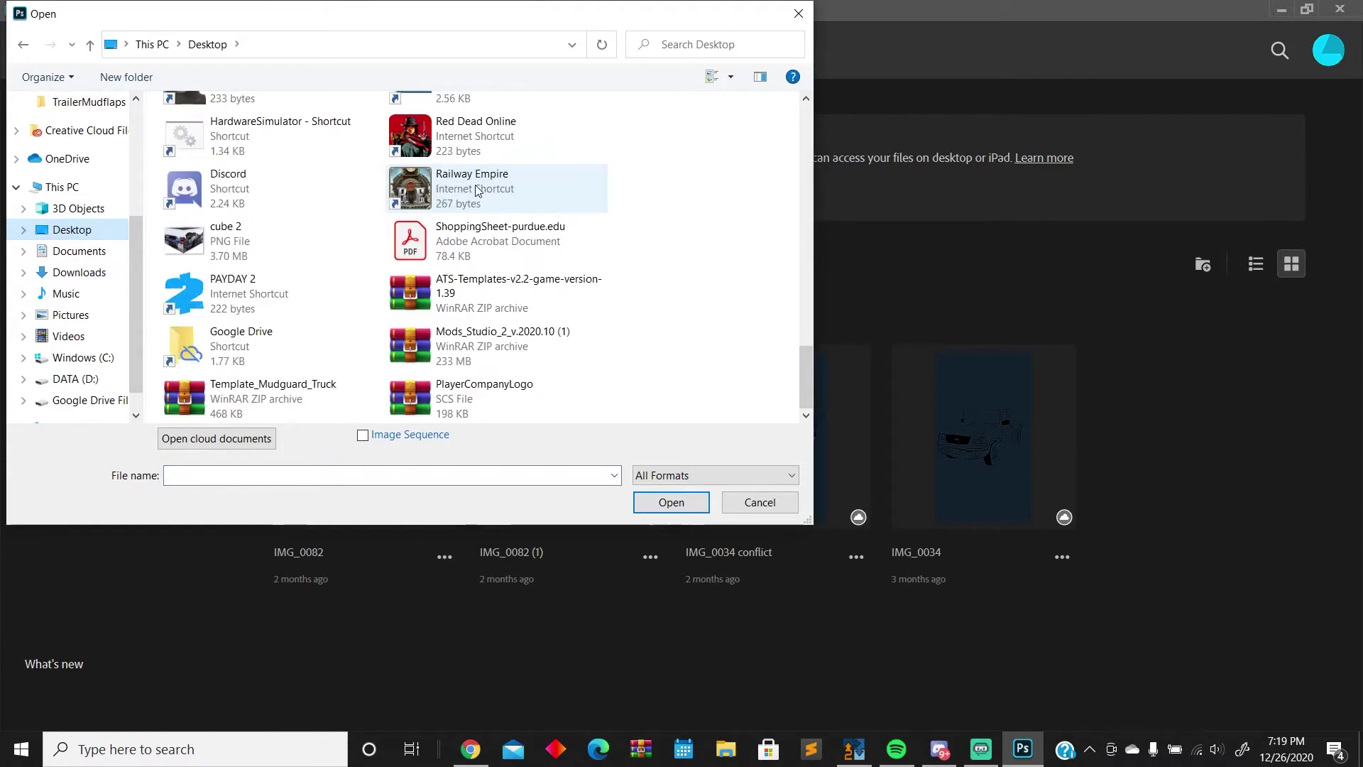
scroll(742, 204, "up", 5)
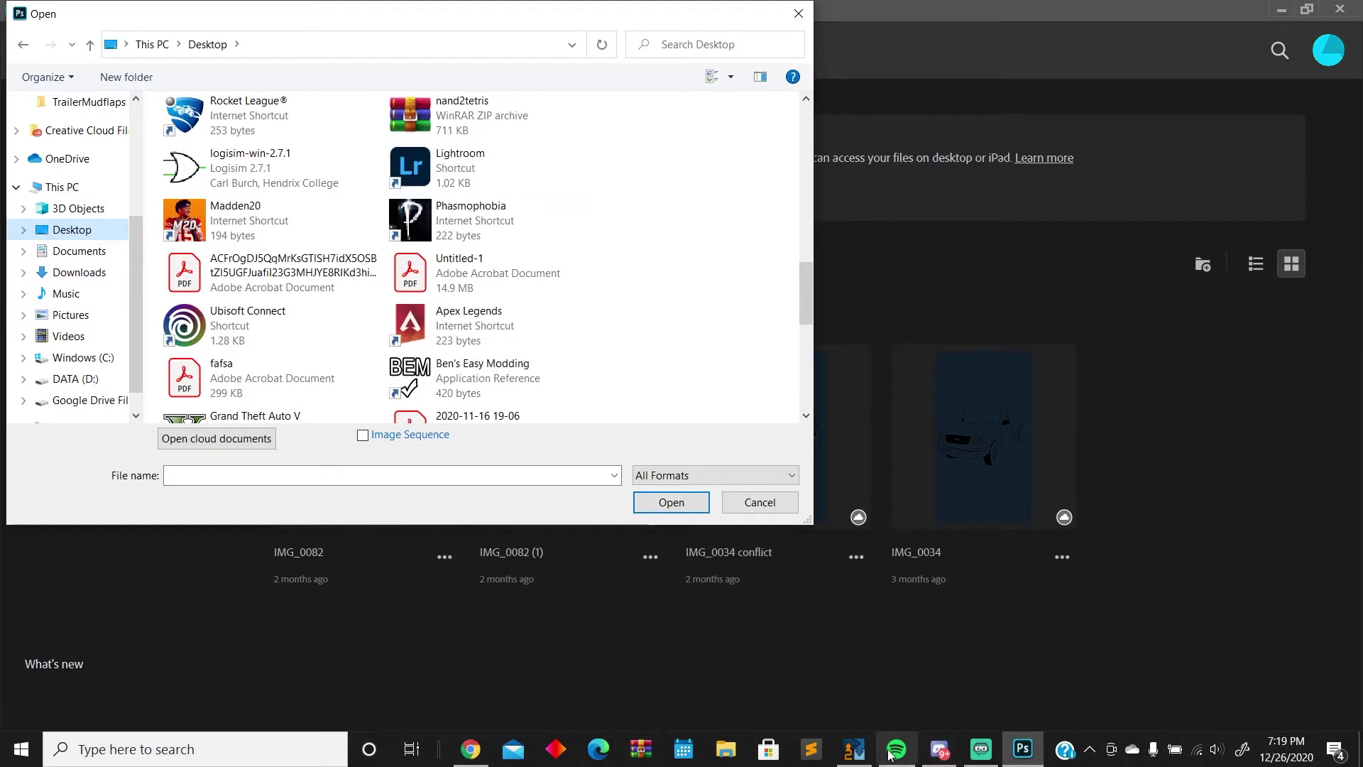
Switch to Mods Studio 2, add the Trailer mudflaps template to the project and display its settings
left_click(854, 748)
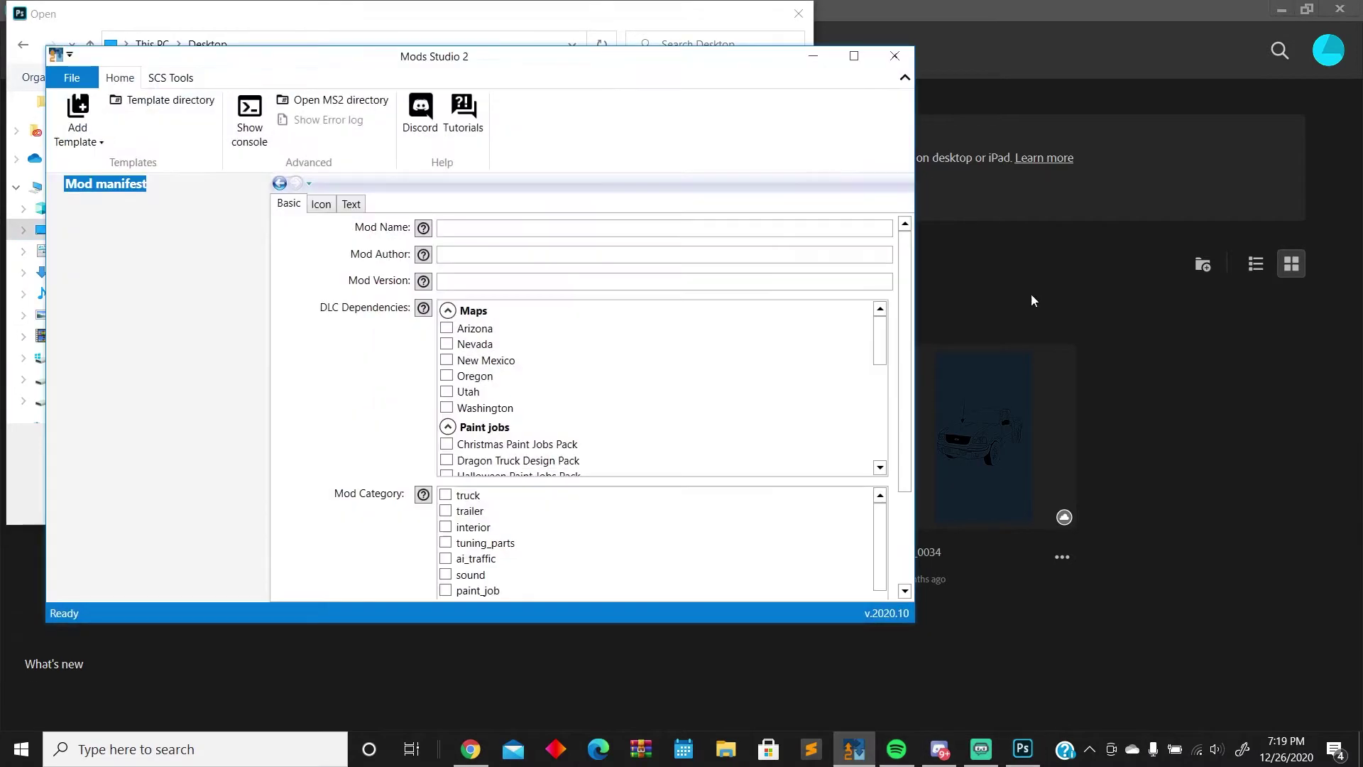
left_click(93, 144)
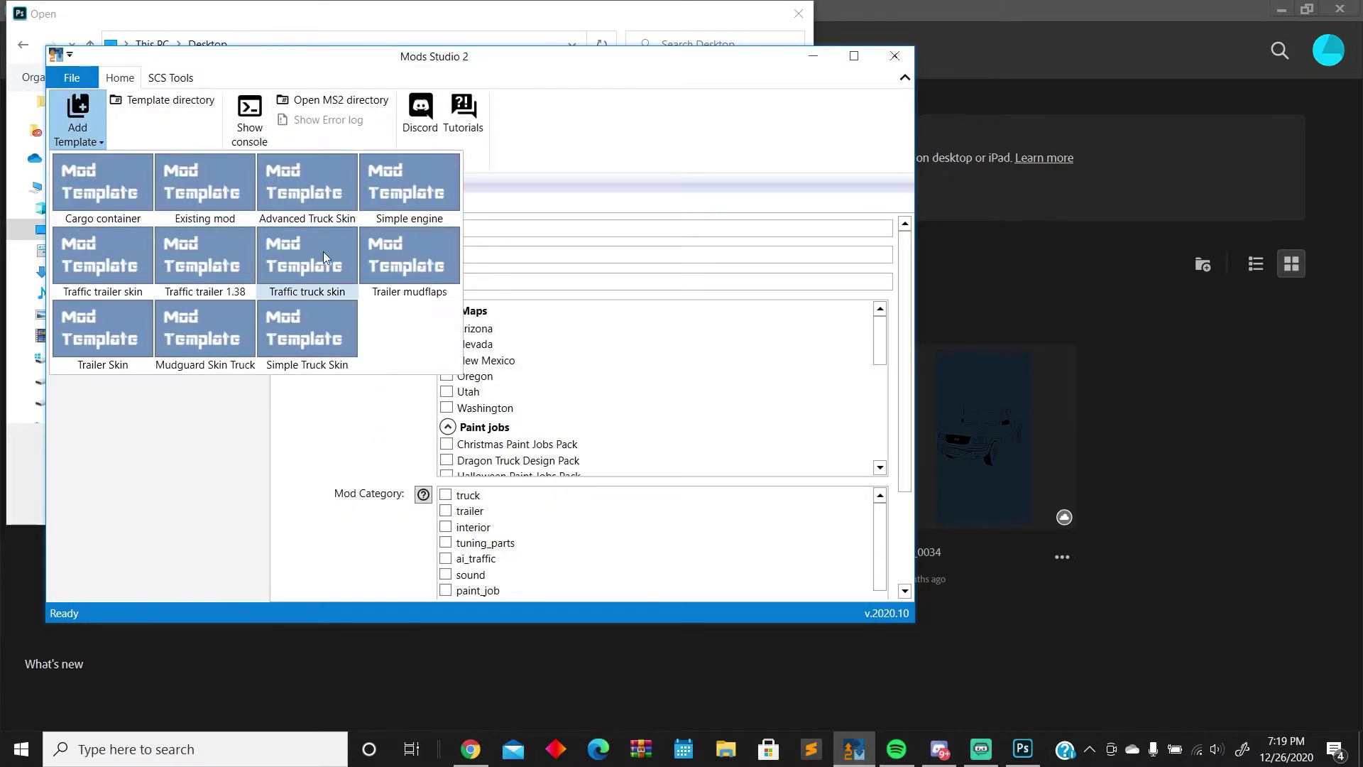
left_click(446, 275)
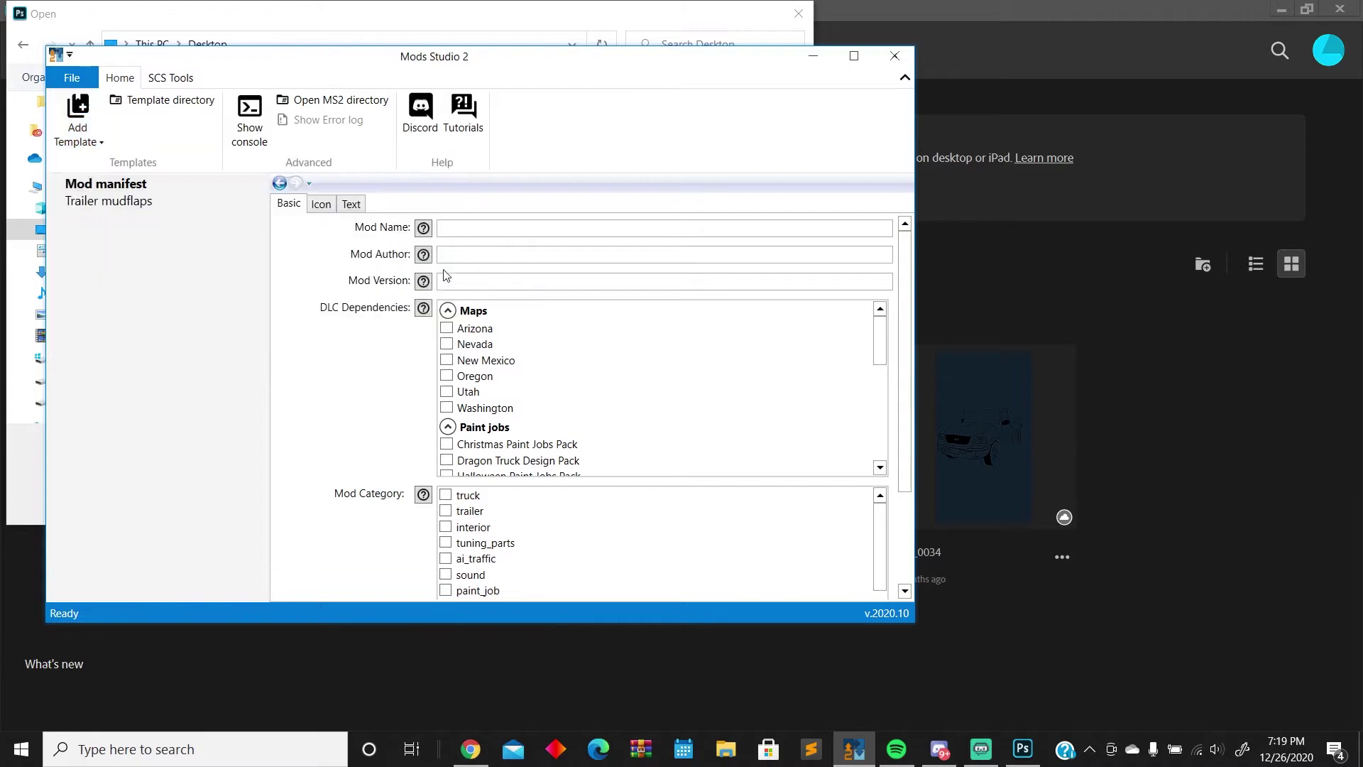
left_click(126, 205)
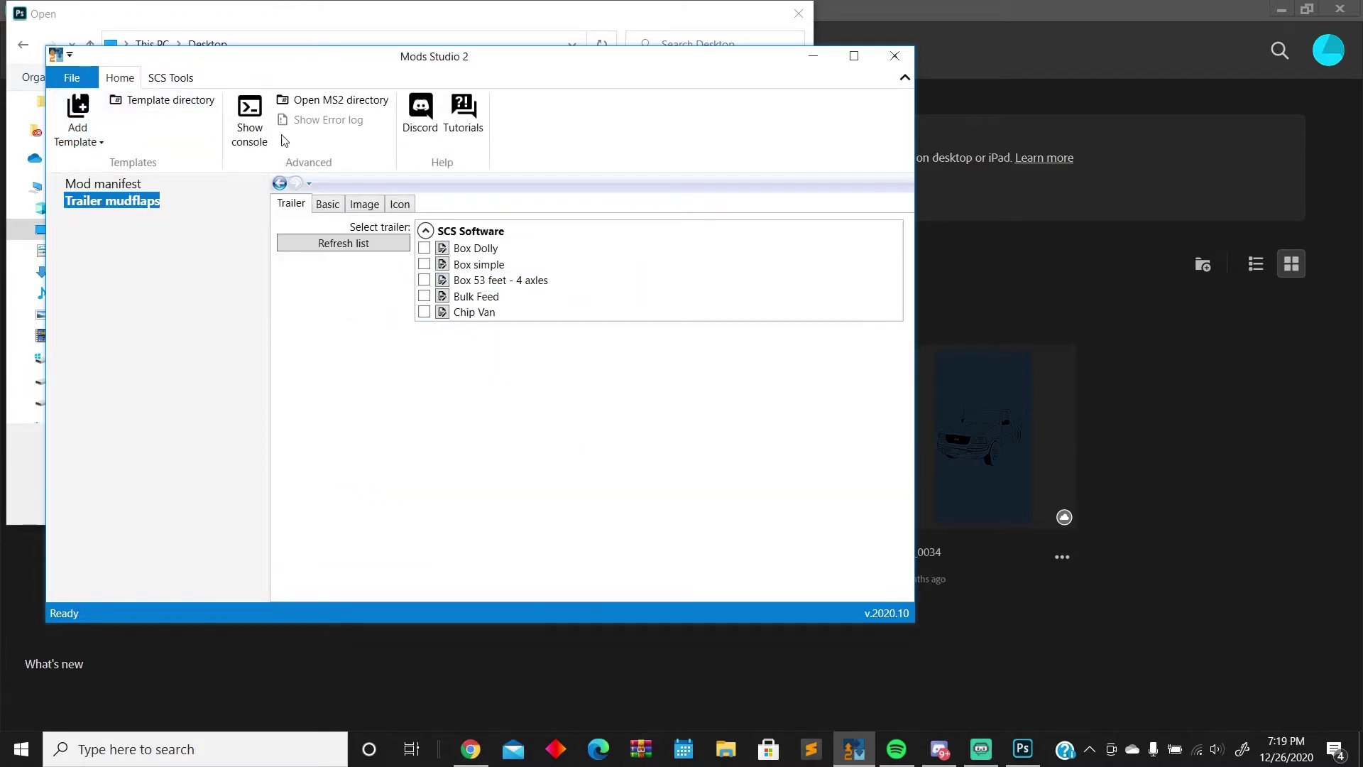
View the Trailer mudflaps template directory in File Explorer, and return to Photoshop's Open dialog
left_click_drag(335, 58, 435, 64)
left_click(269, 115)
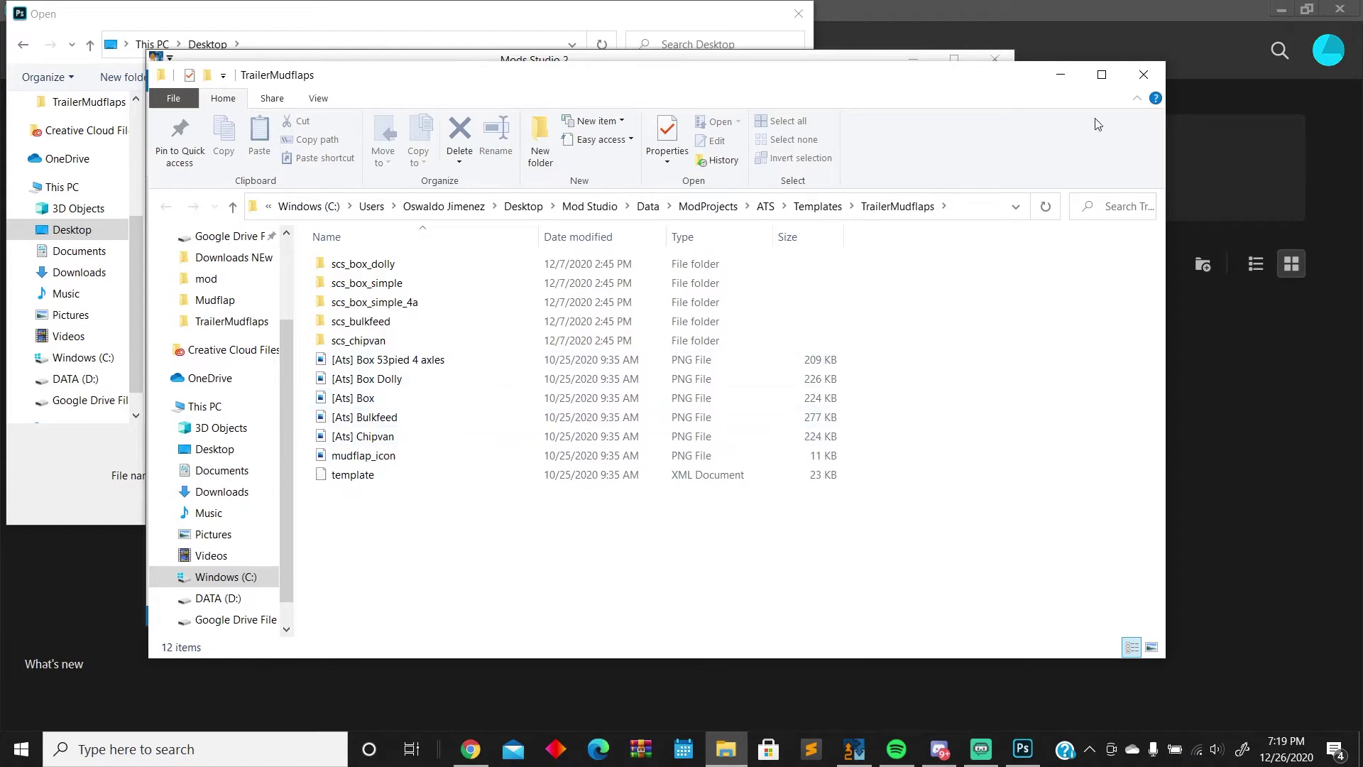
left_click(1057, 76)
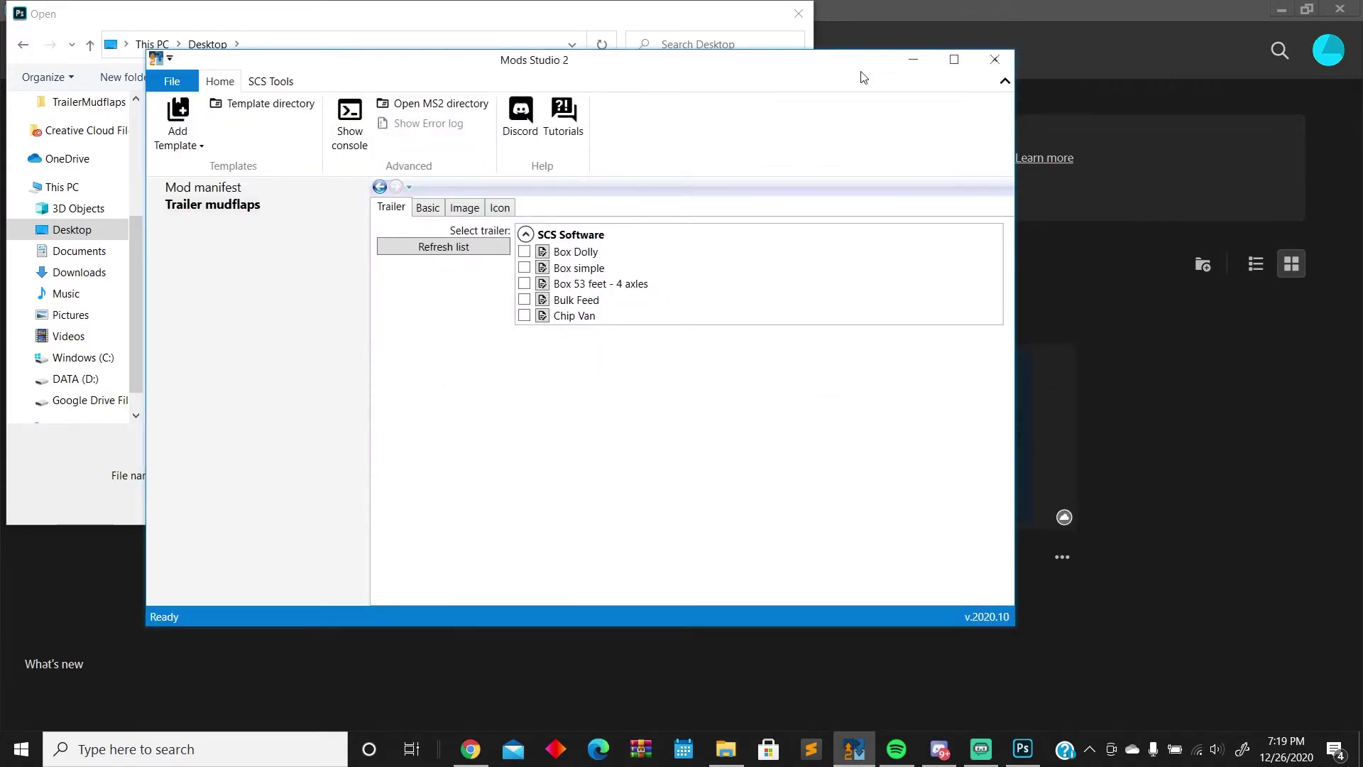
left_click(899, 60)
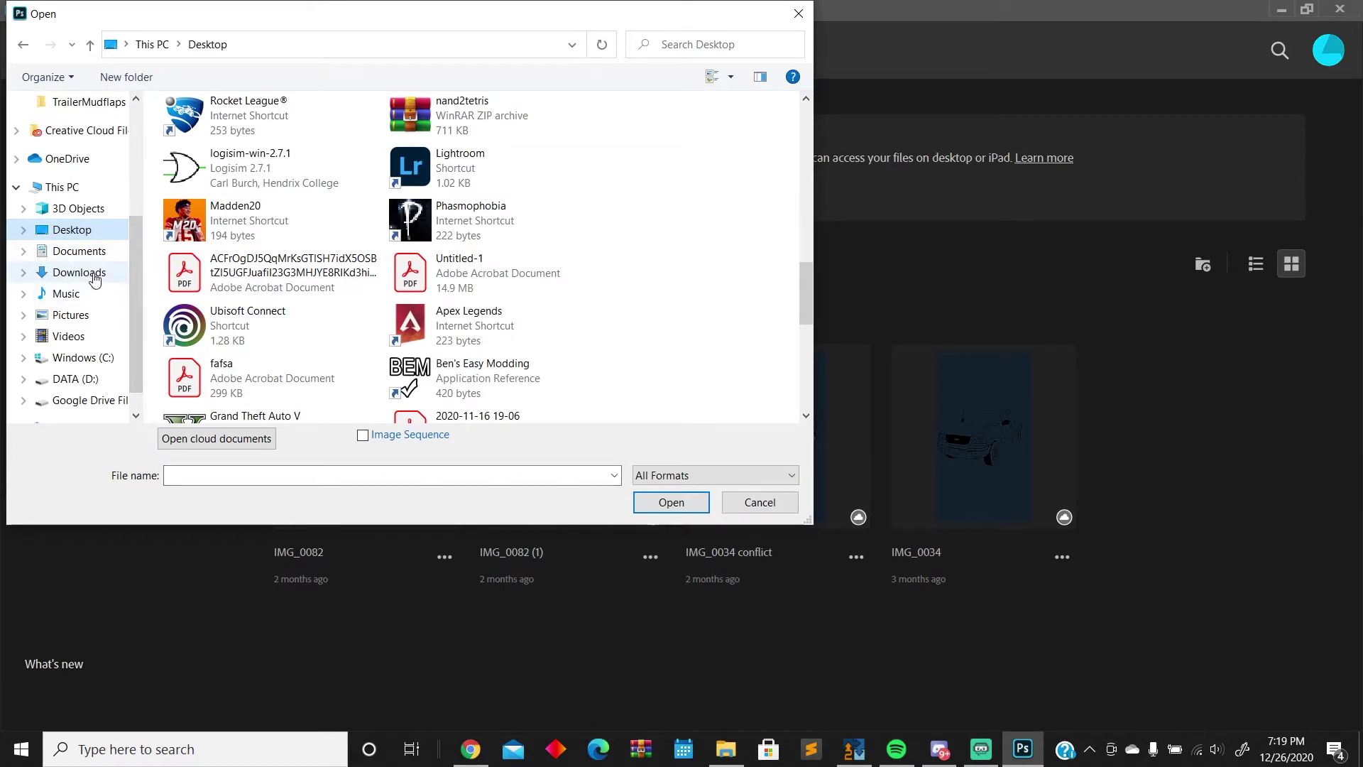
Browse to the Windows (C:) drive in the Open dialog
scroll(74, 319, "down", 1)
left_click(76, 338)
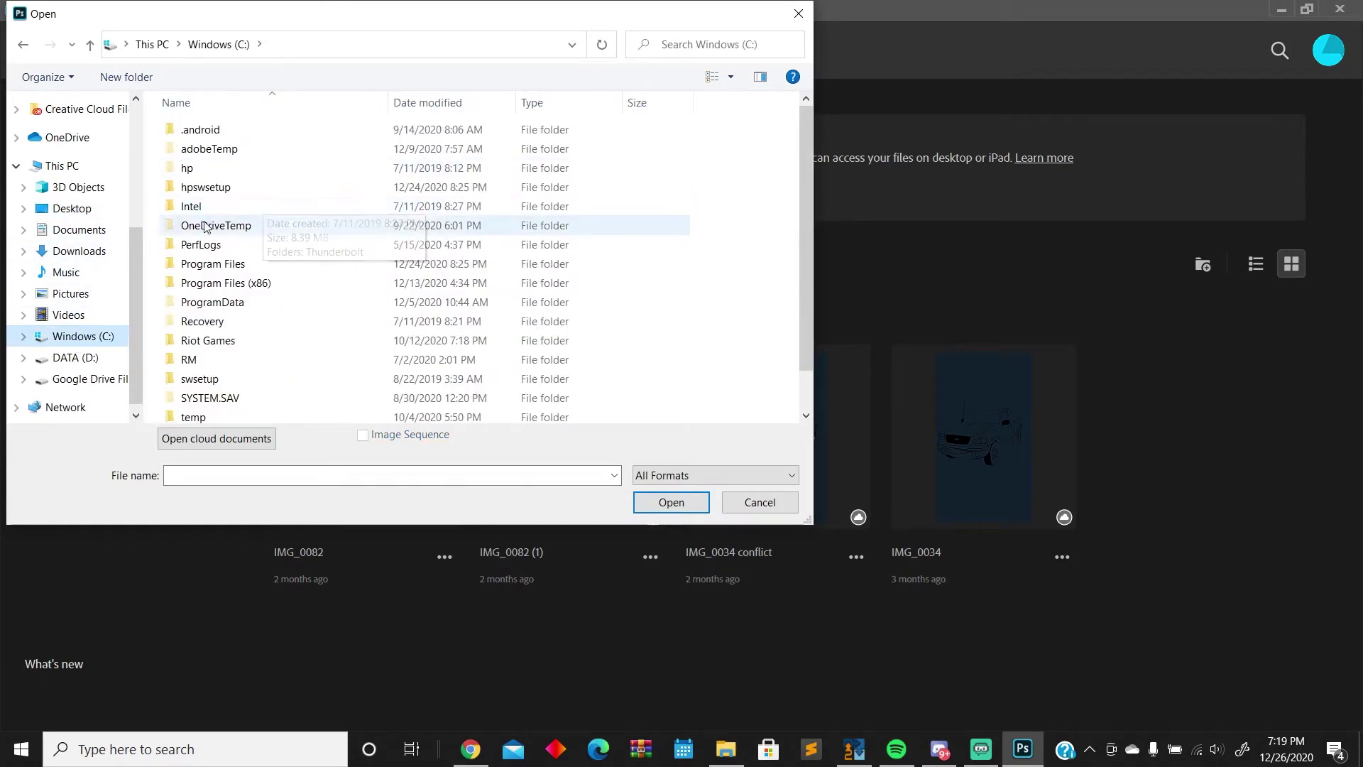
scroll(295, 213, "down", 1)
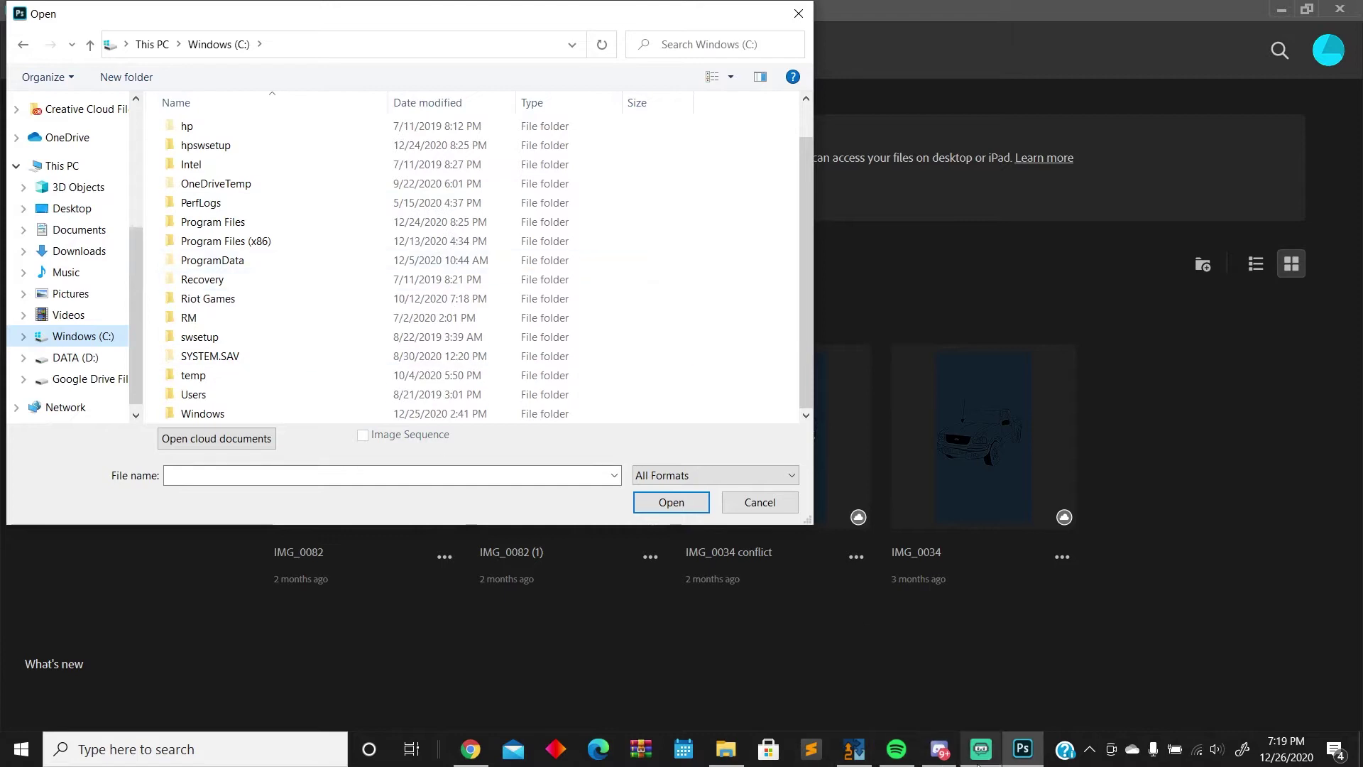
Check the full path of the TrailerMudflaps folder in File Explorer and return to Photoshop's Open dialog
left_click(854, 749)
left_click(914, 60)
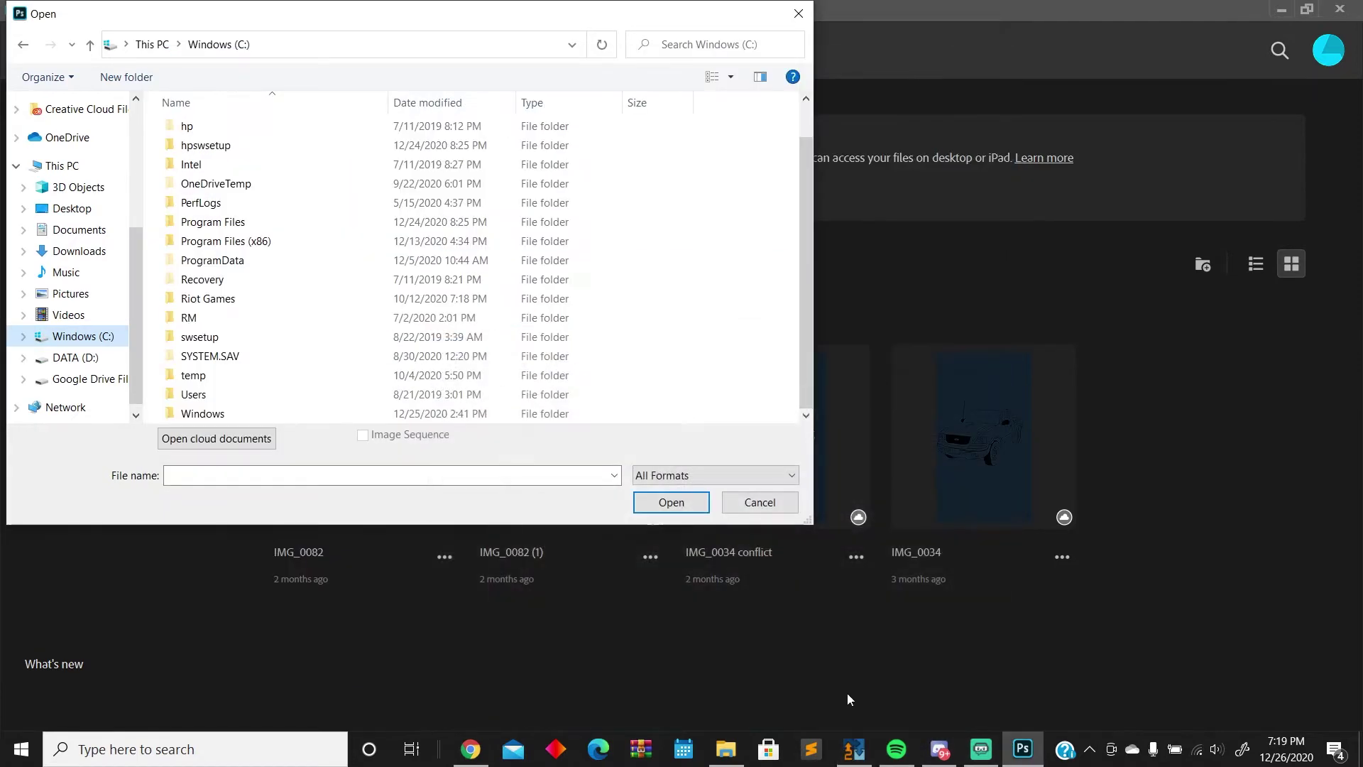
left_click(725, 749)
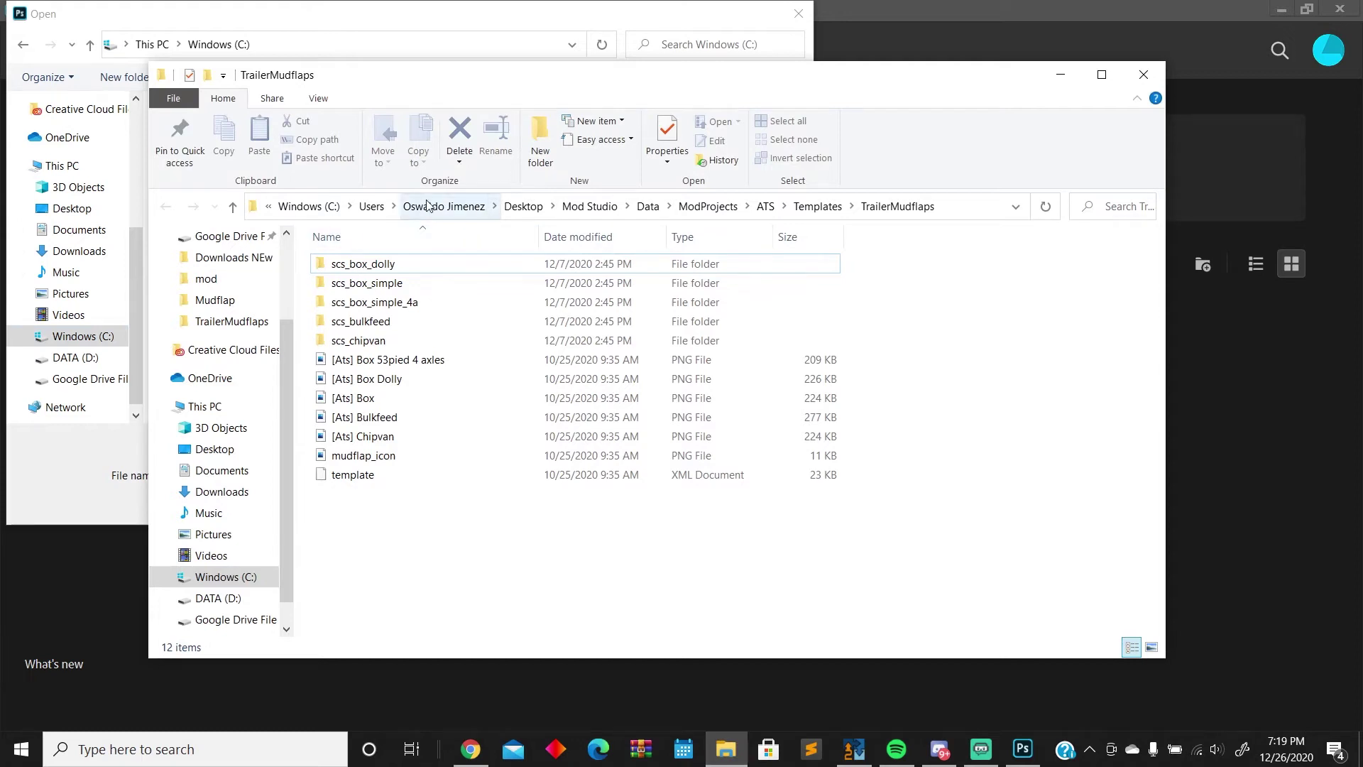
left_click(1061, 75)
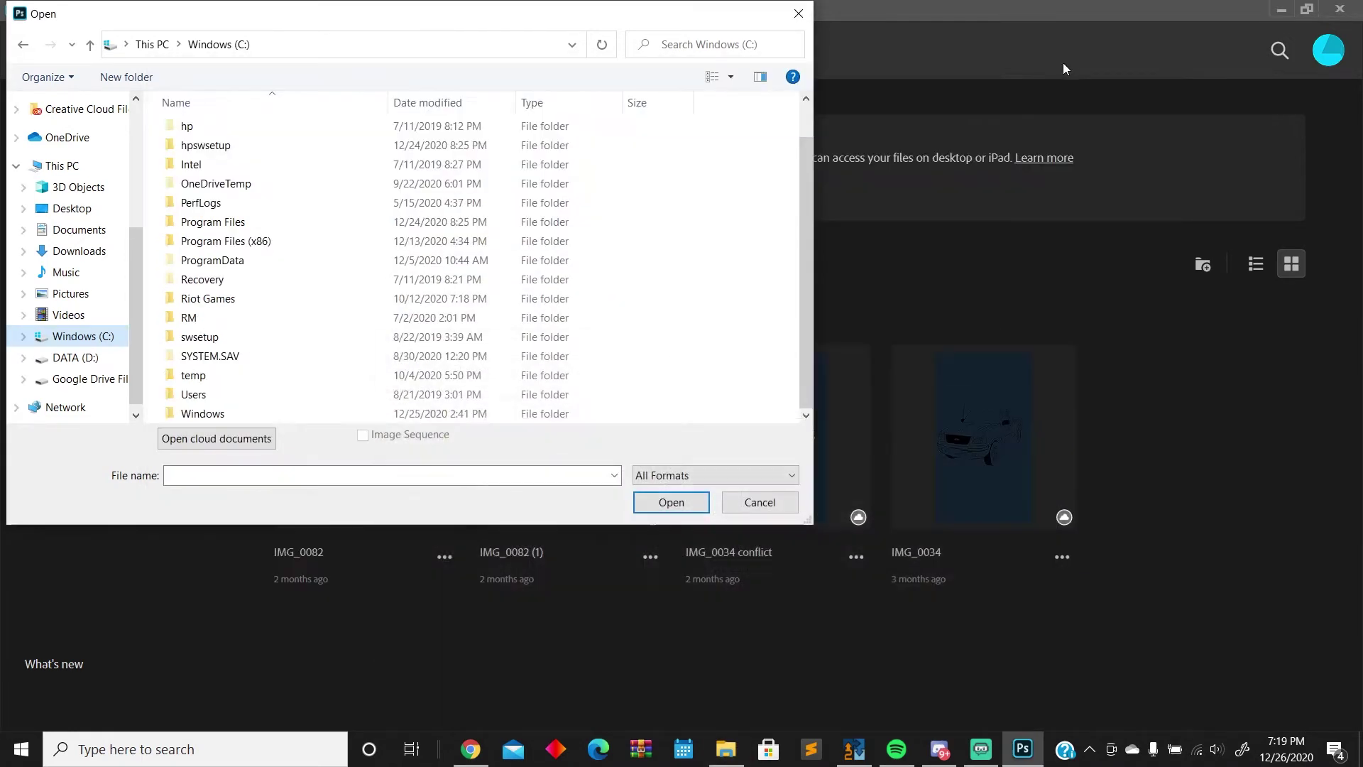
Browse from the Windows (C:) drive through Users and the personal user folder to Desktop and its Mod Studio folder
scroll(272, 237, "up", 1)
scroll(270, 235, "down", 1)
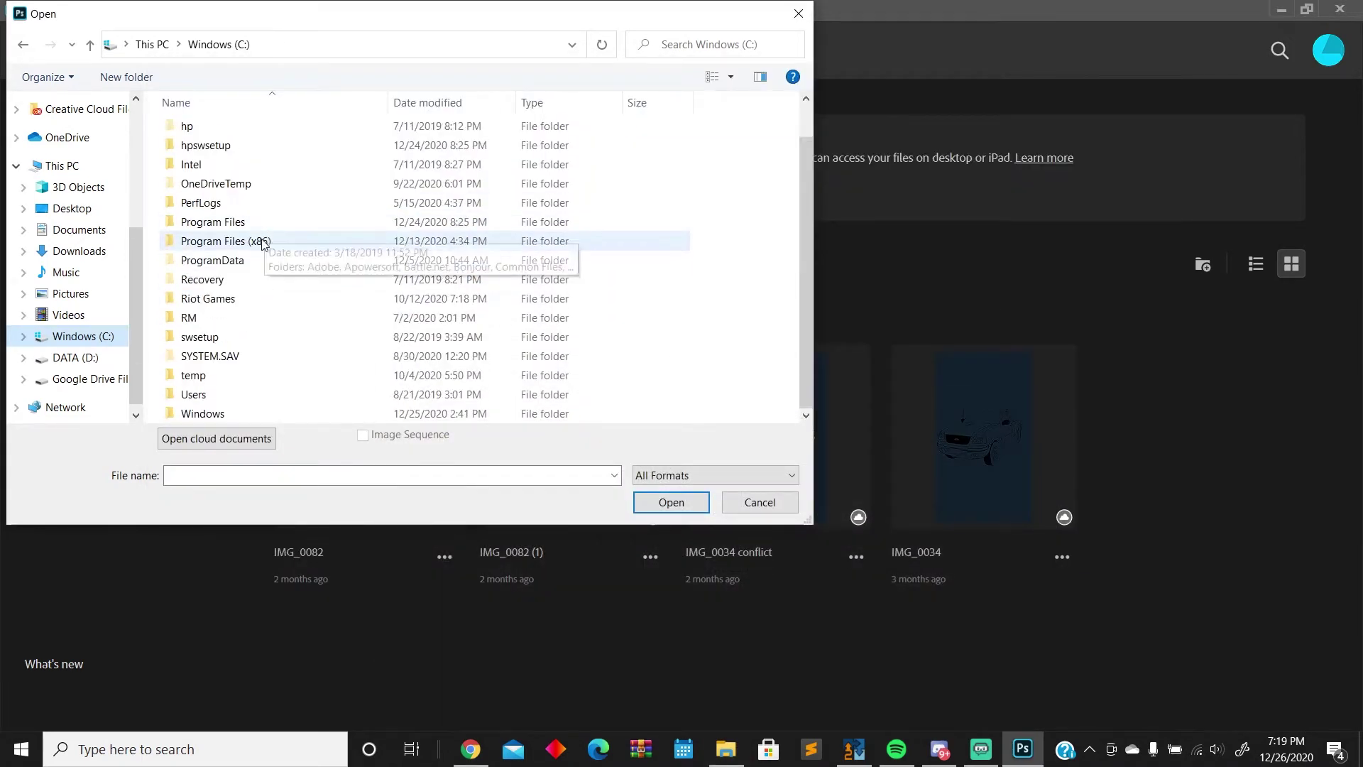
double_click(212, 399)
double_click(250, 148)
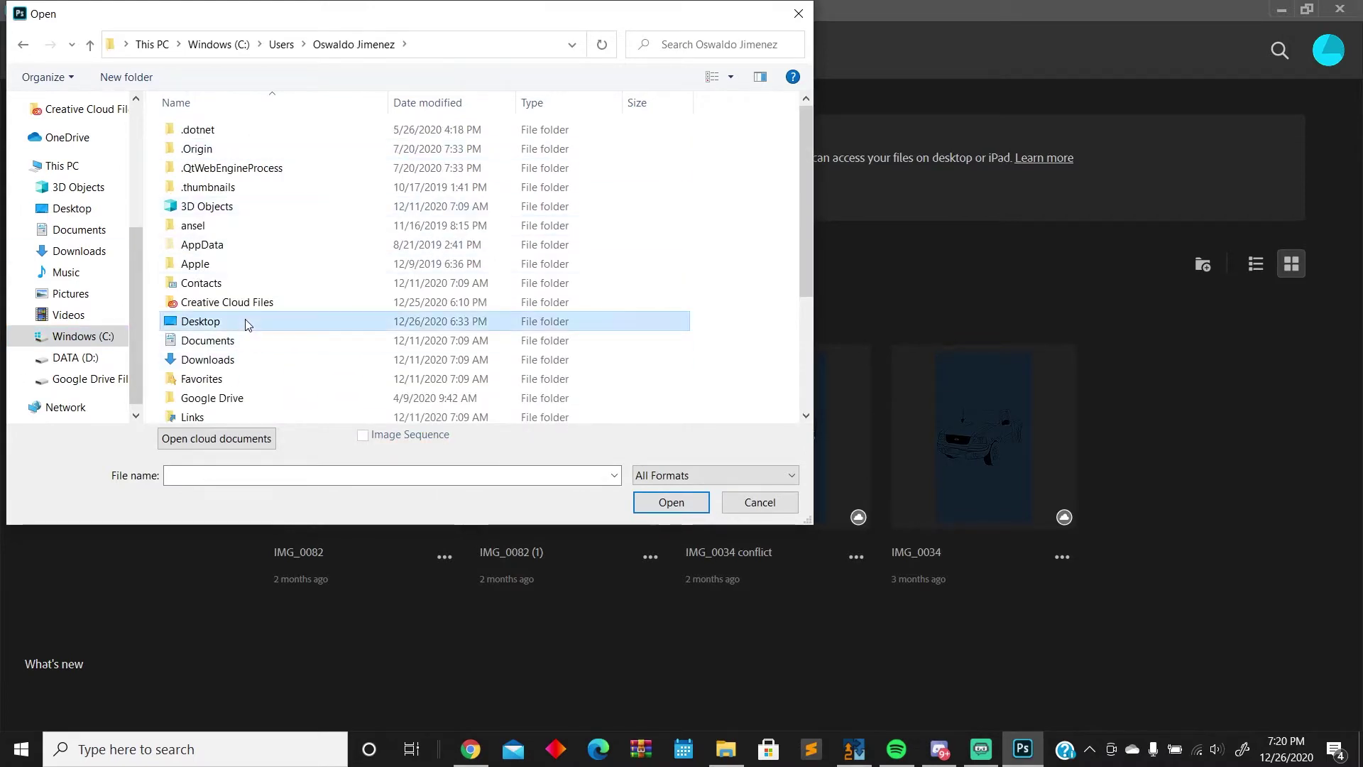
double_click(199, 321)
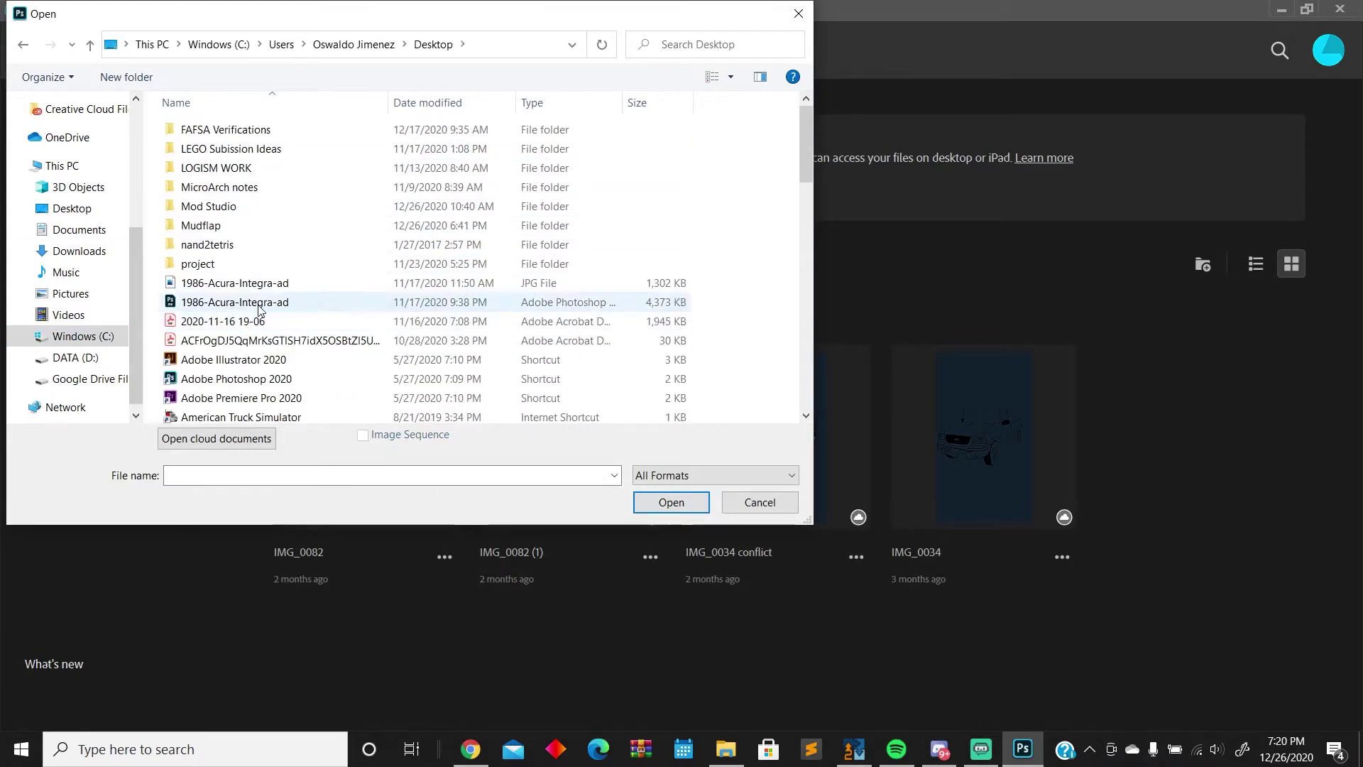
double_click(213, 206)
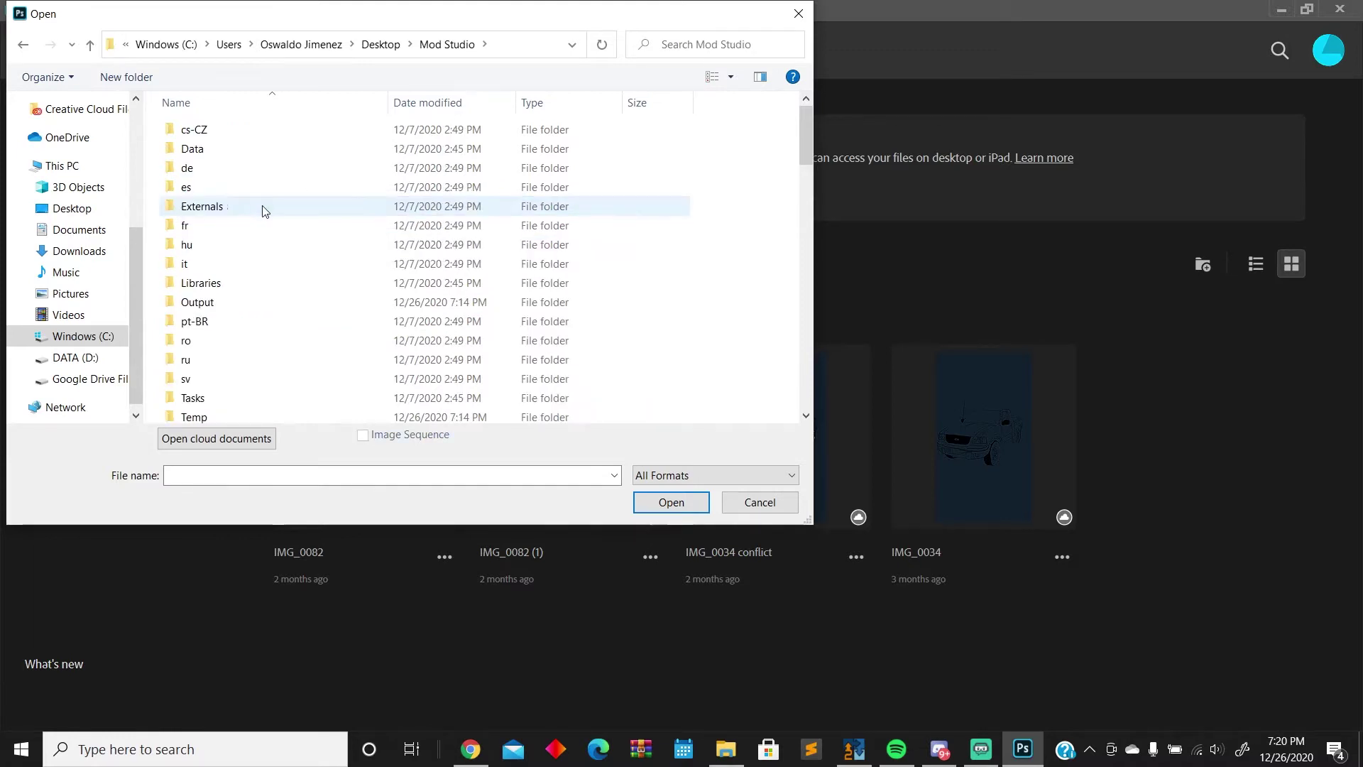
Browse within the Mod Studio folder through Data, ModProjects and ATS to the Templates folder
left_click(271, 156)
double_click(270, 156)
double_click(243, 148)
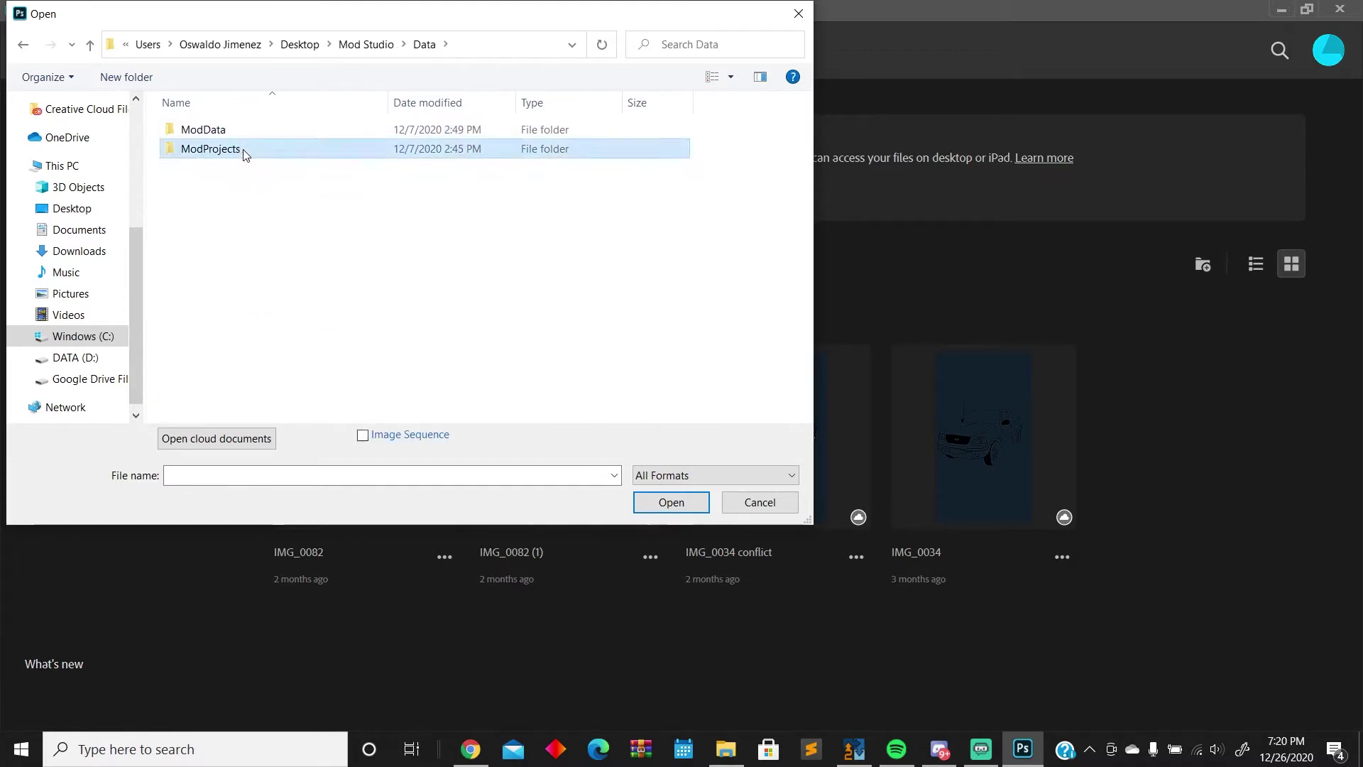
double_click(238, 133)
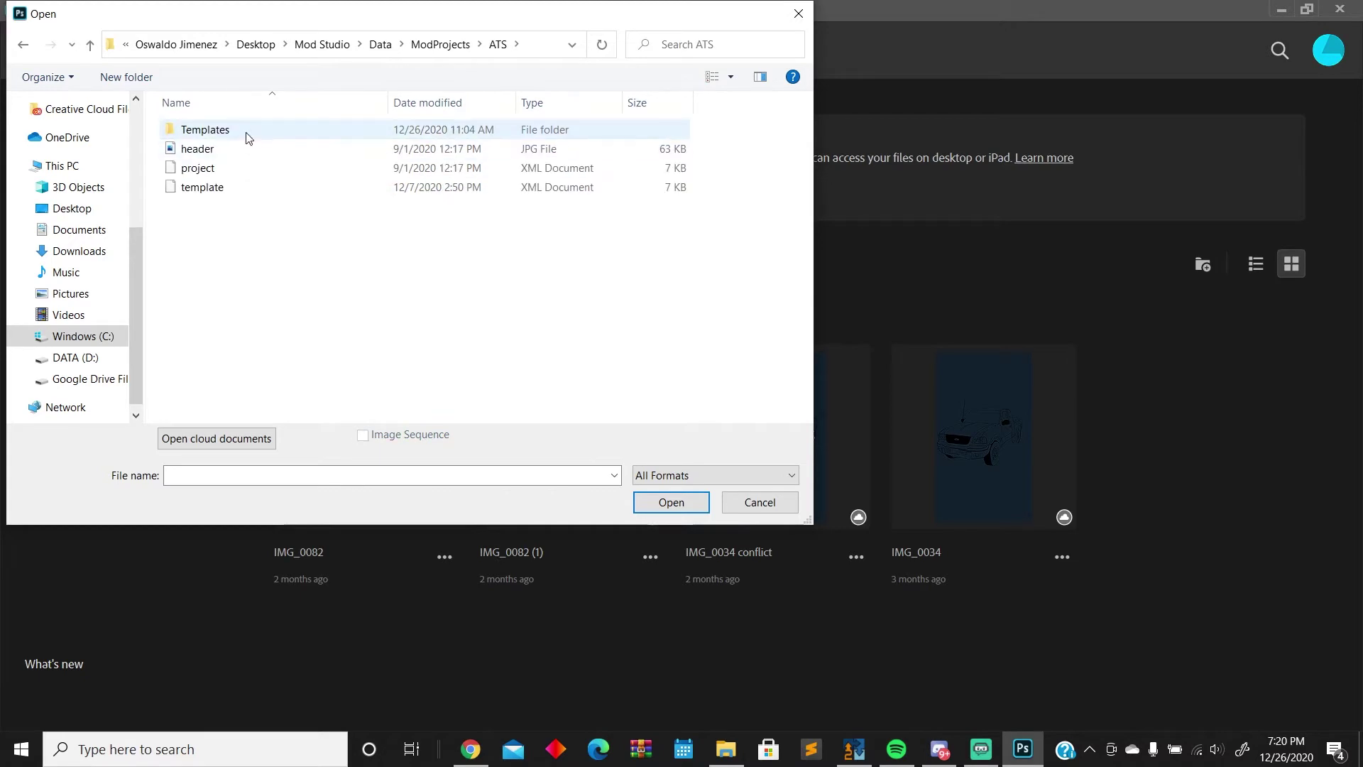
double_click(248, 135)
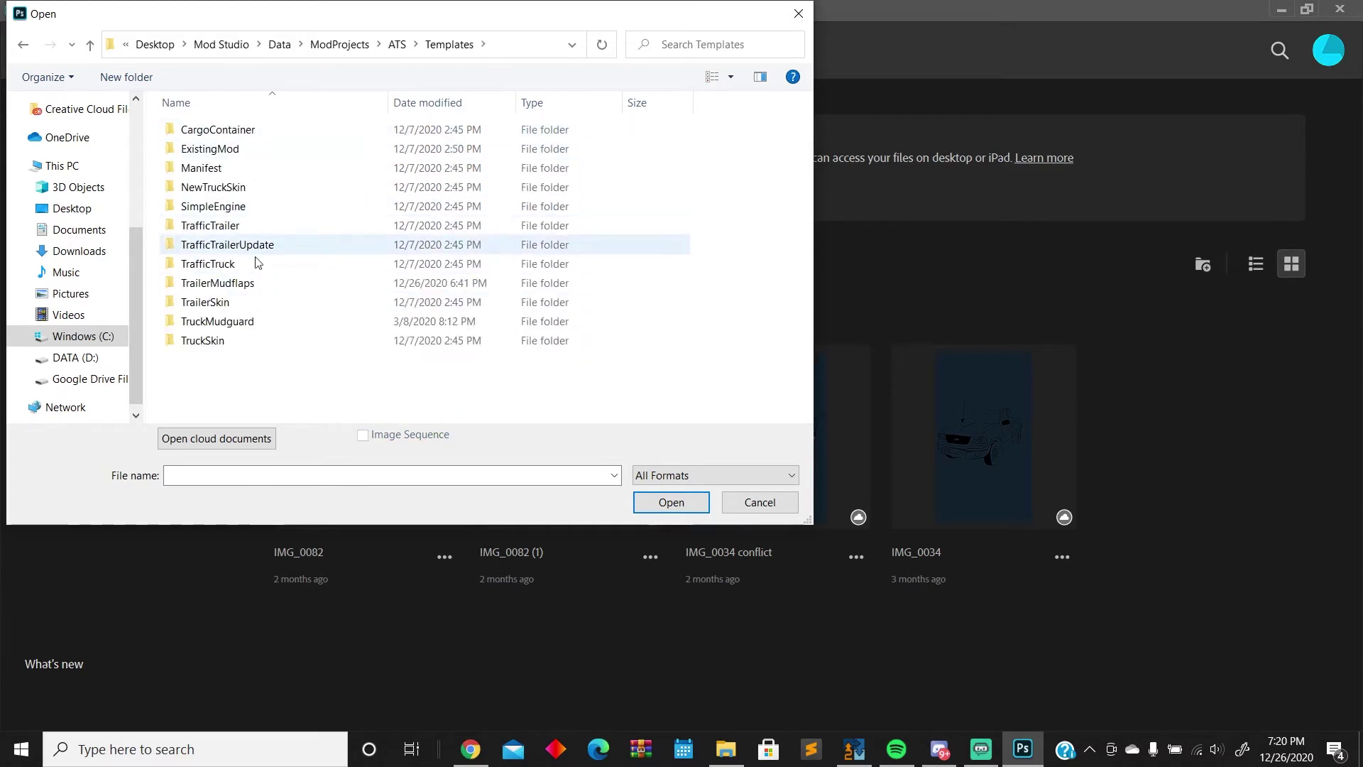
Open the [Ats] Box PNG image from the TrailerMudflaps folder
left_click(288, 286)
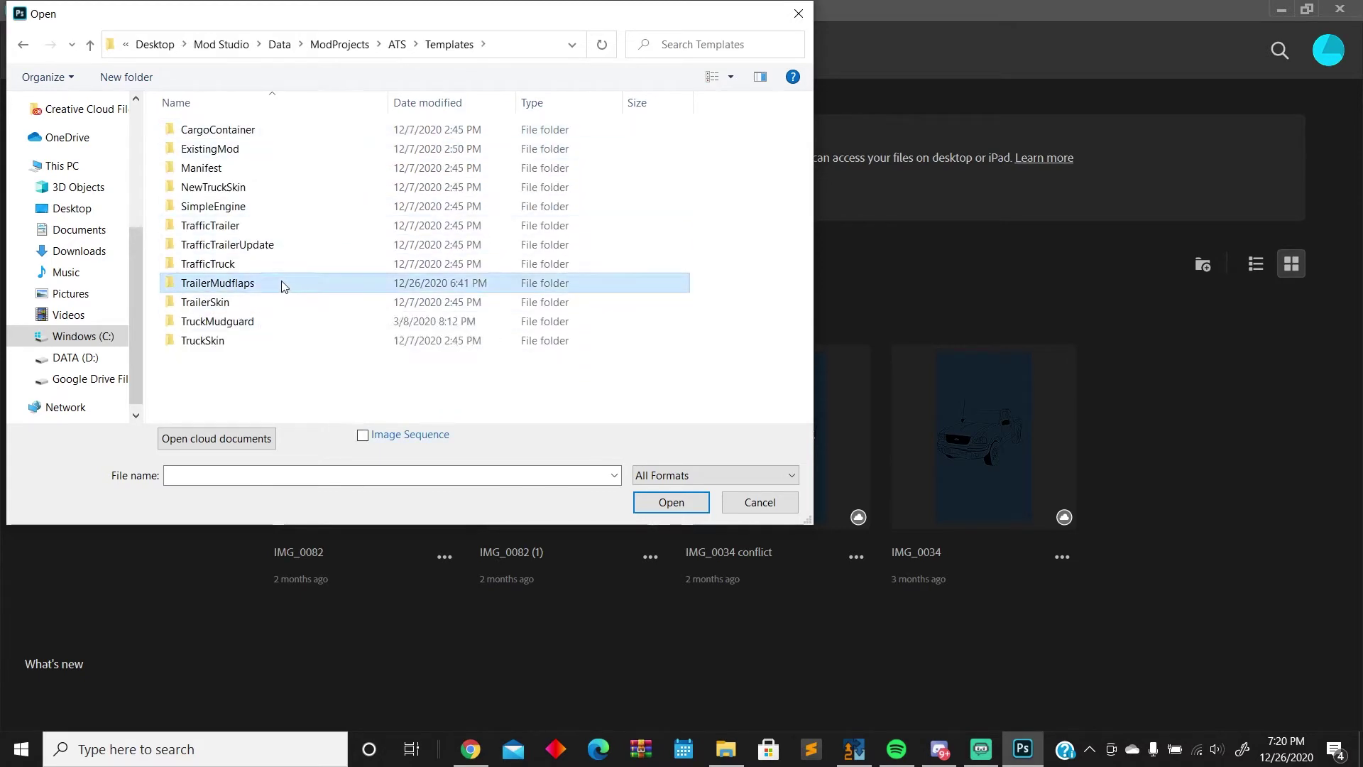
double_click(284, 284)
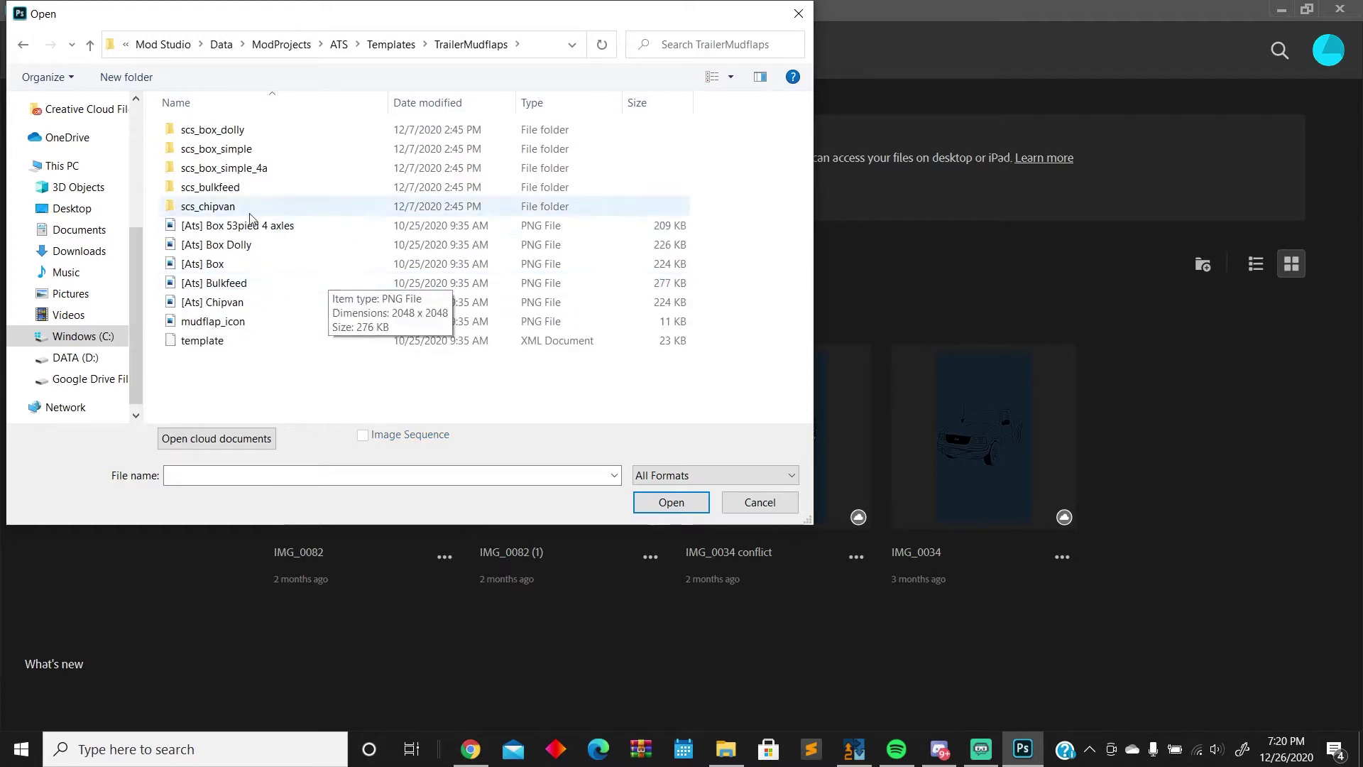
left_click(233, 264)
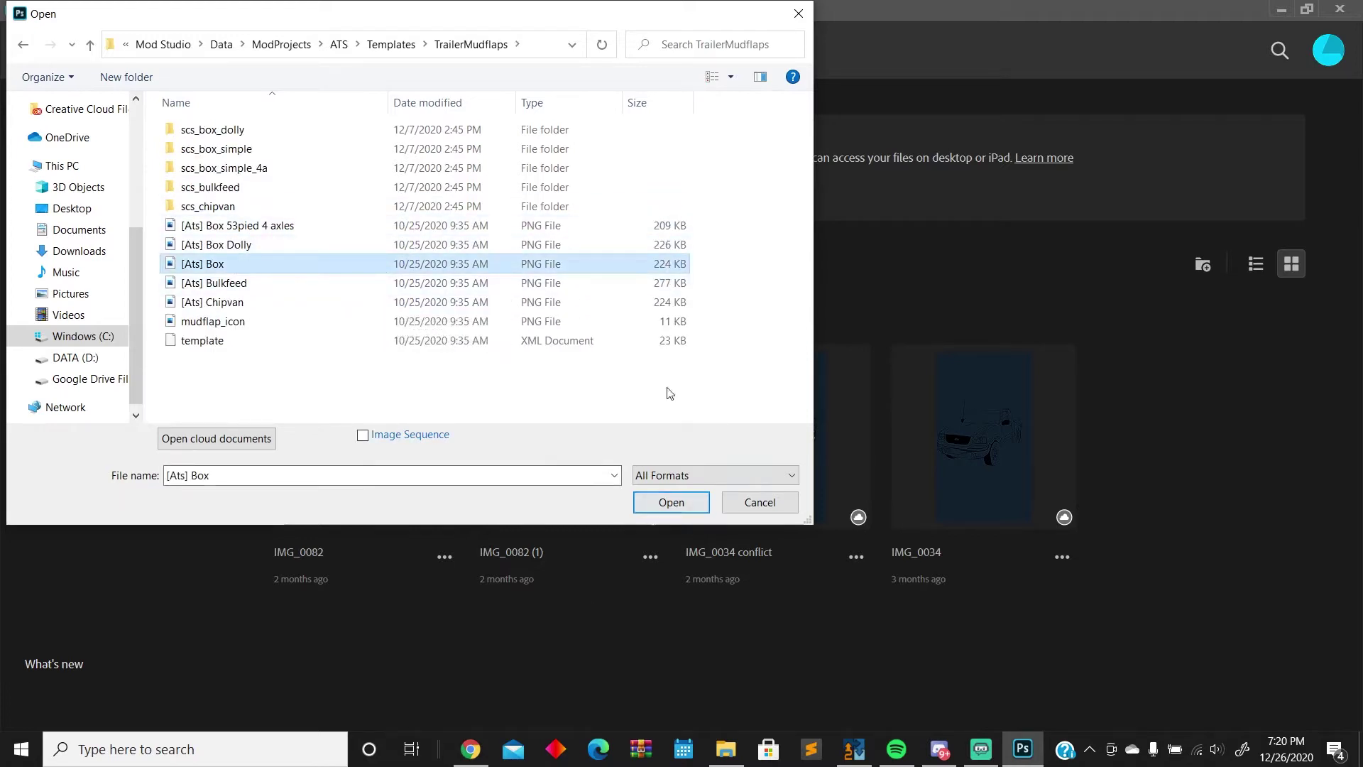
left_click(670, 500)
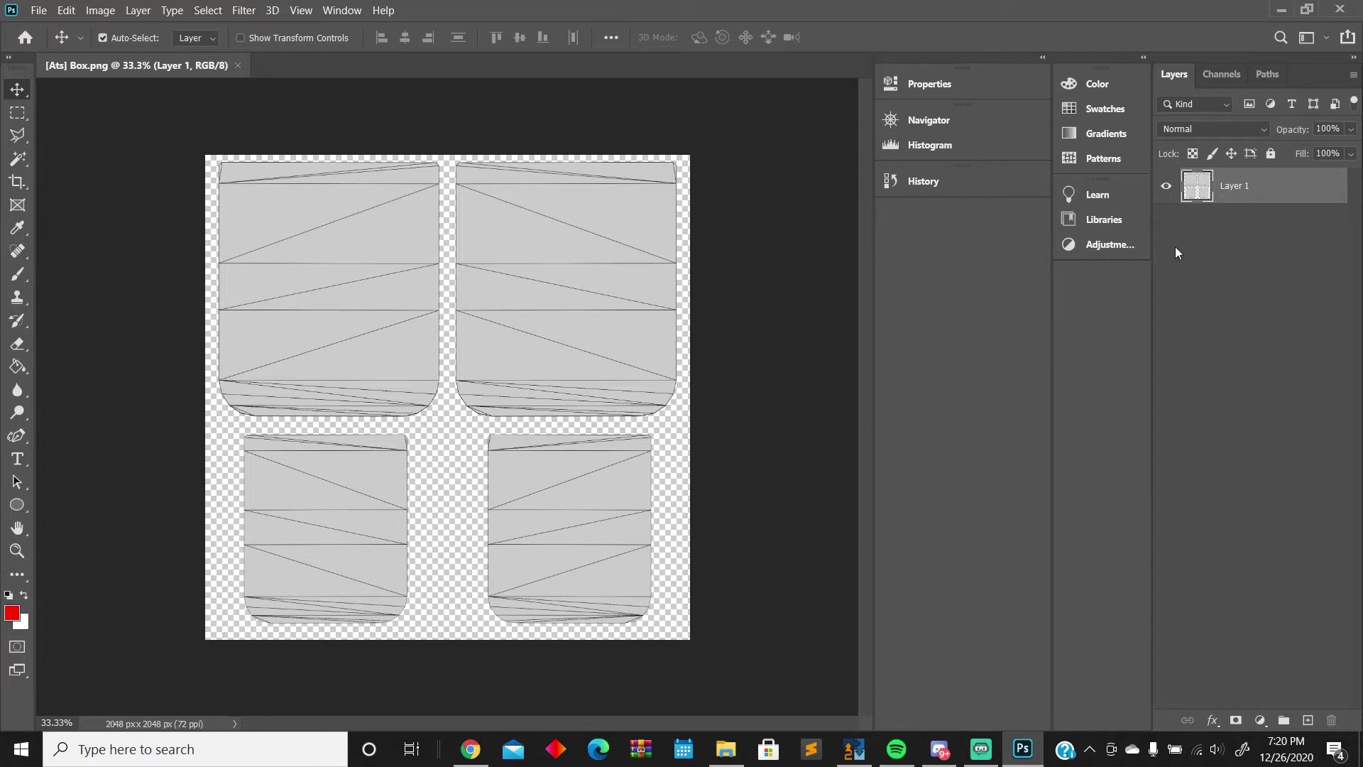
On a new layer, select a rectangle around the two lower mudflaps and fill it with black
left_click(1308, 720)
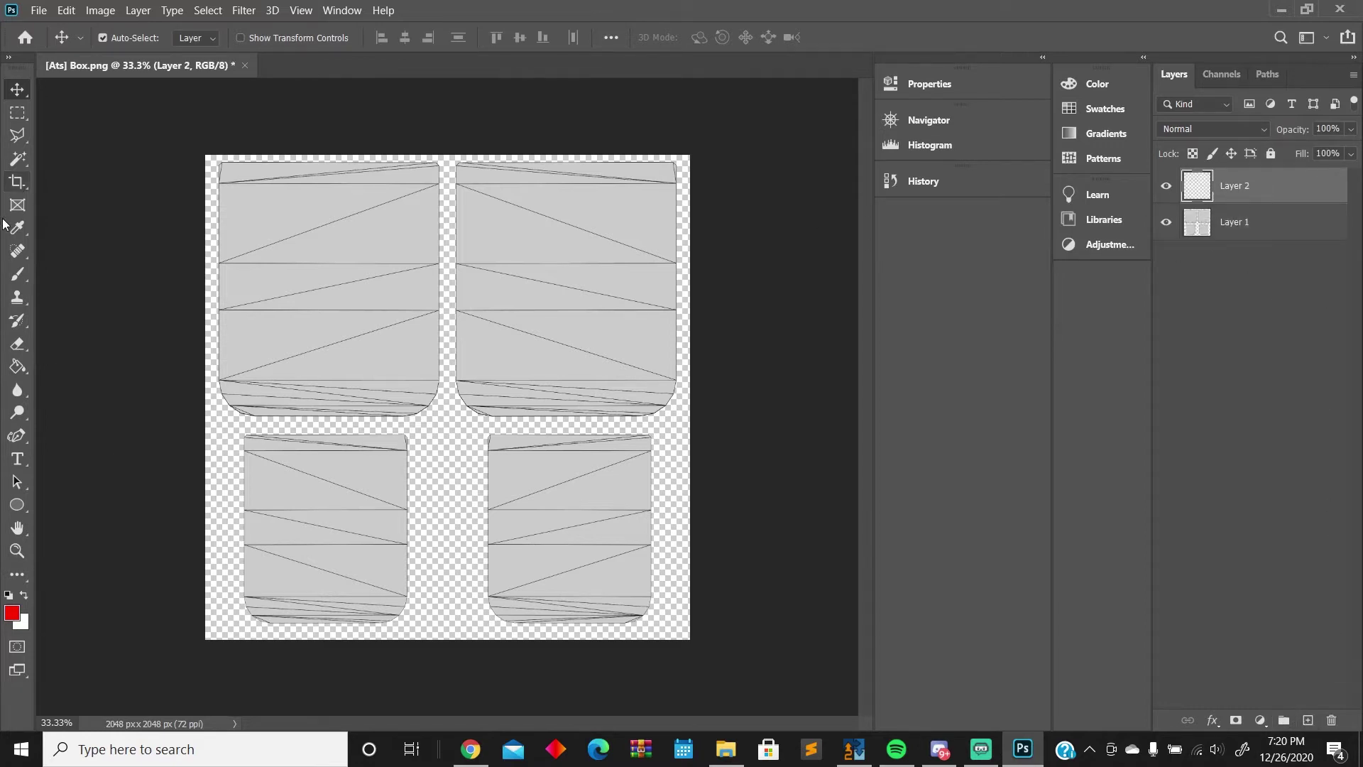
left_click(17, 112)
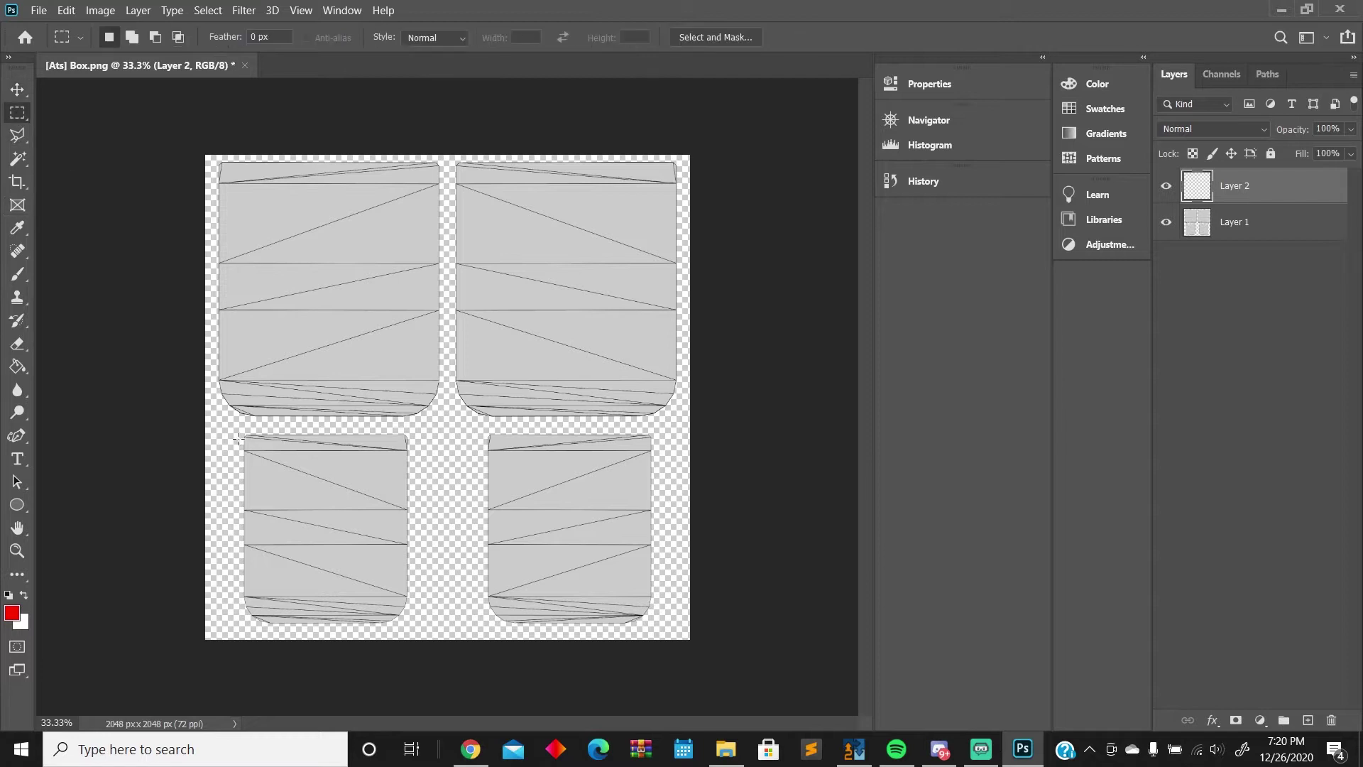
left_click_drag(231, 425, 664, 637)
left_click(17, 366)
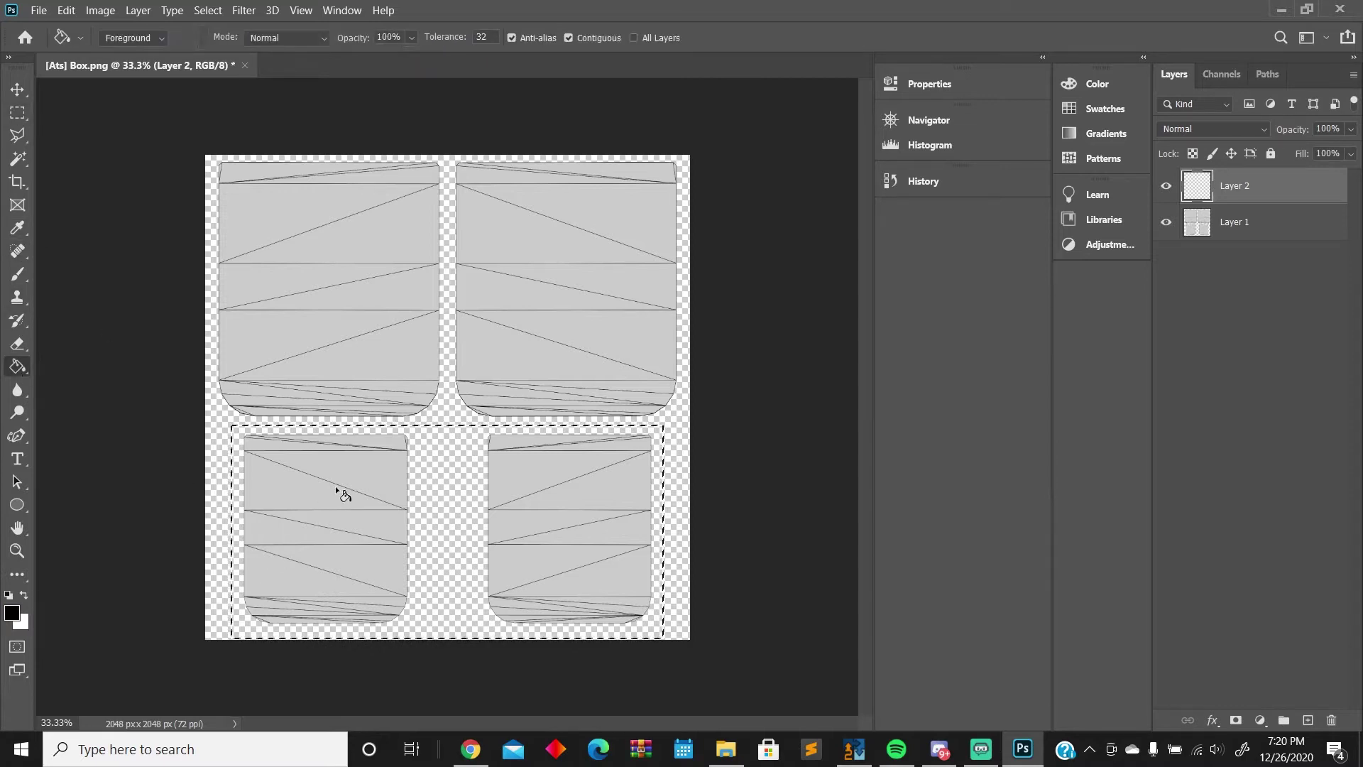
left_click(317, 452)
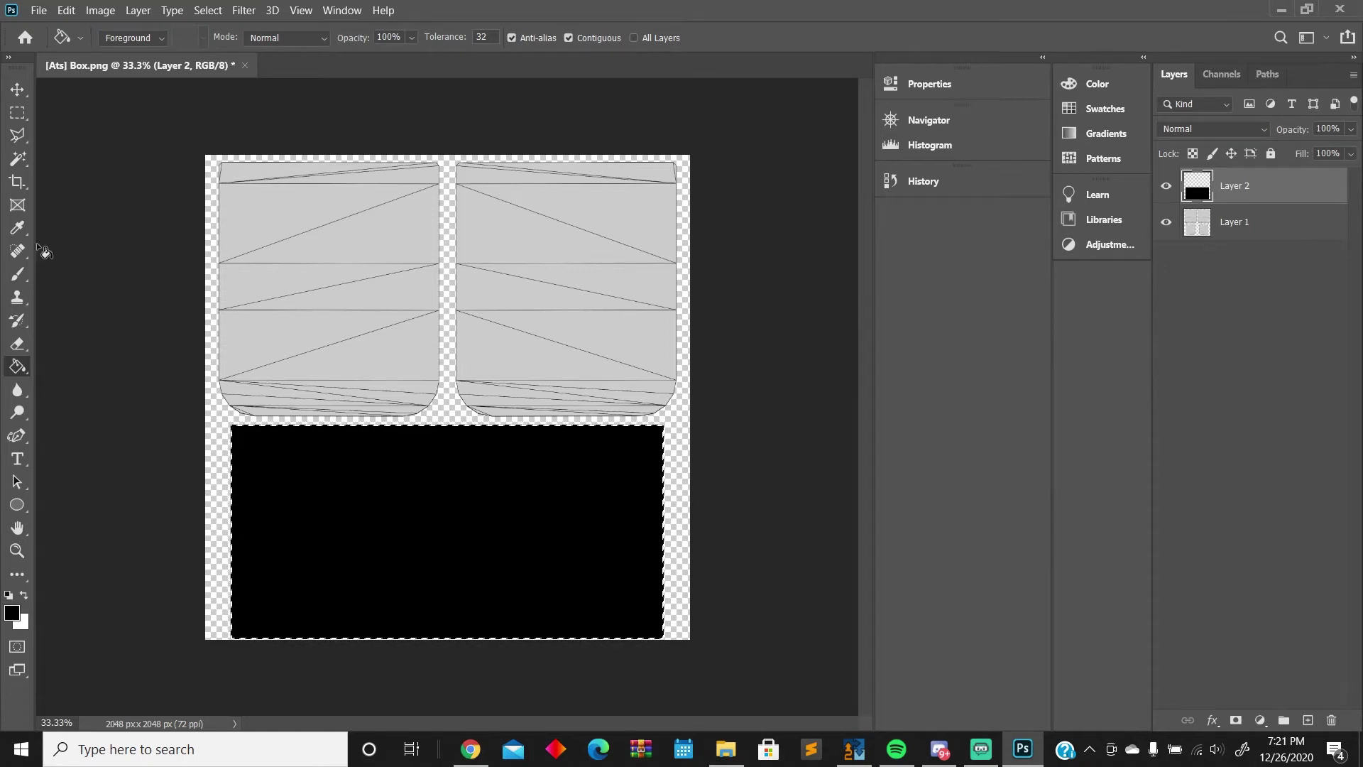
Add another new layer and rename the black-filled layer as Back (Axle)
left_click(1307, 721)
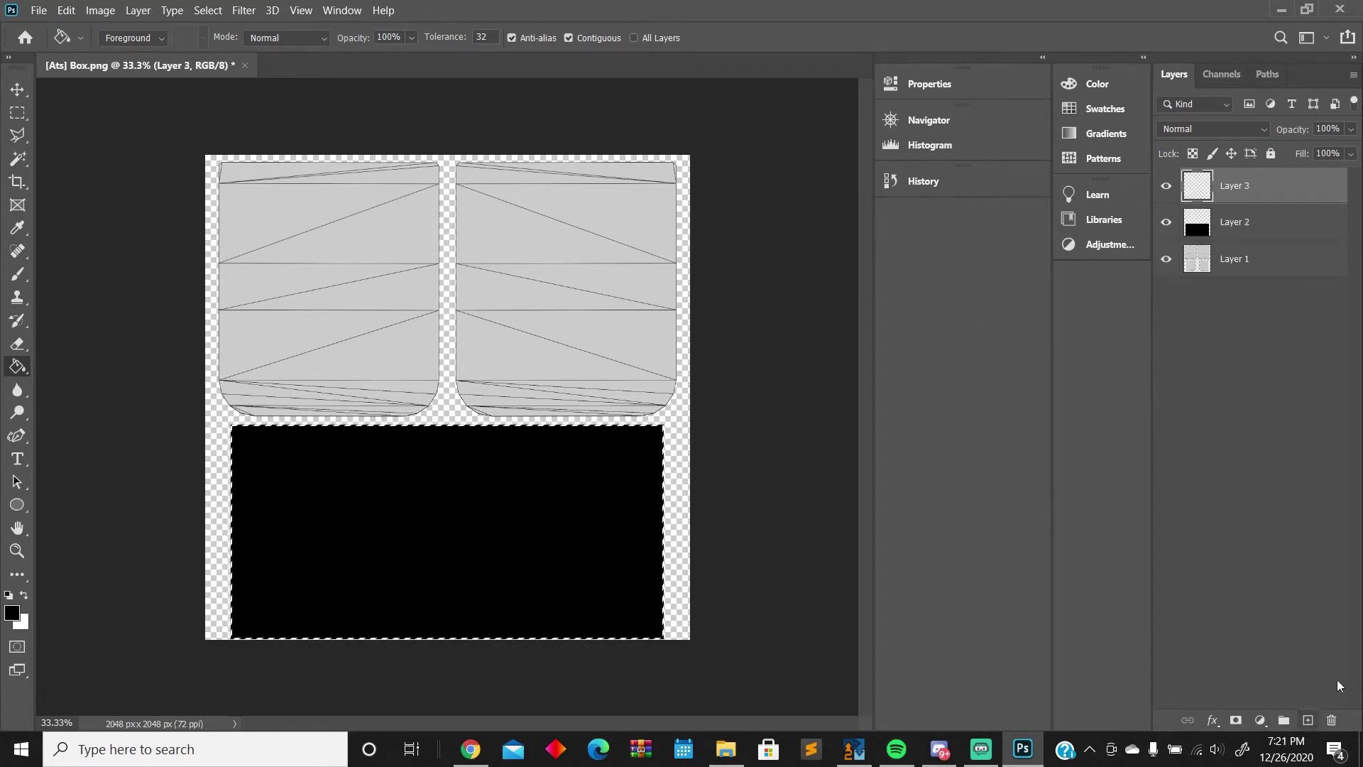
double_click(1237, 222)
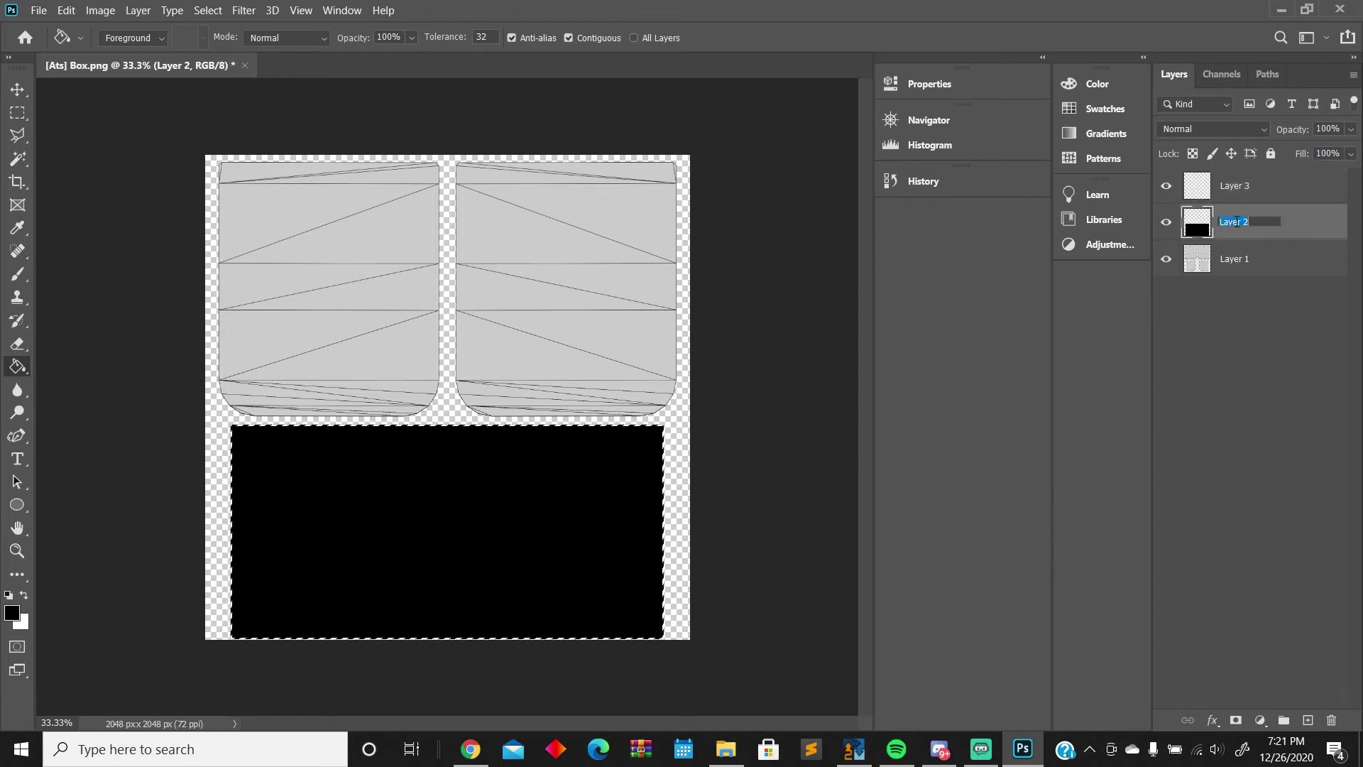
type("Back (A")
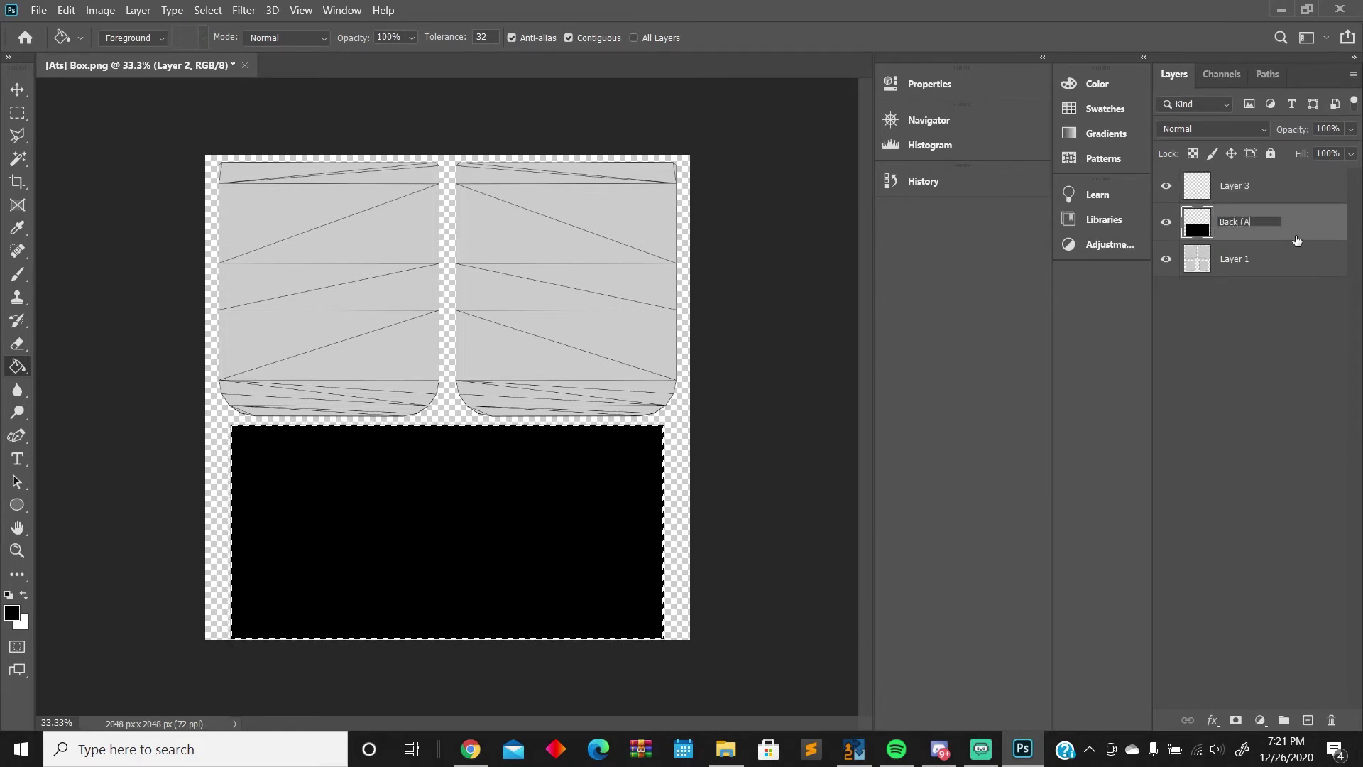
key("alt+l")
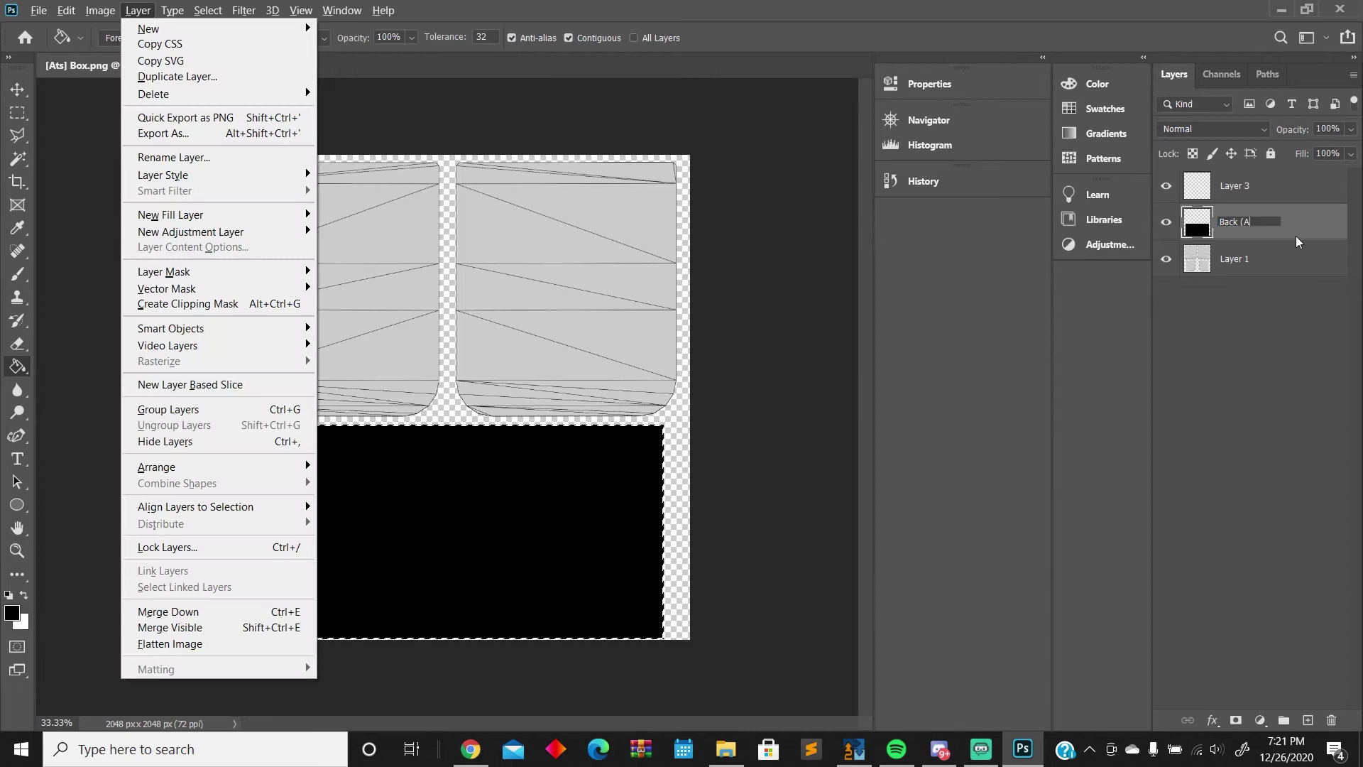
key("Escape")
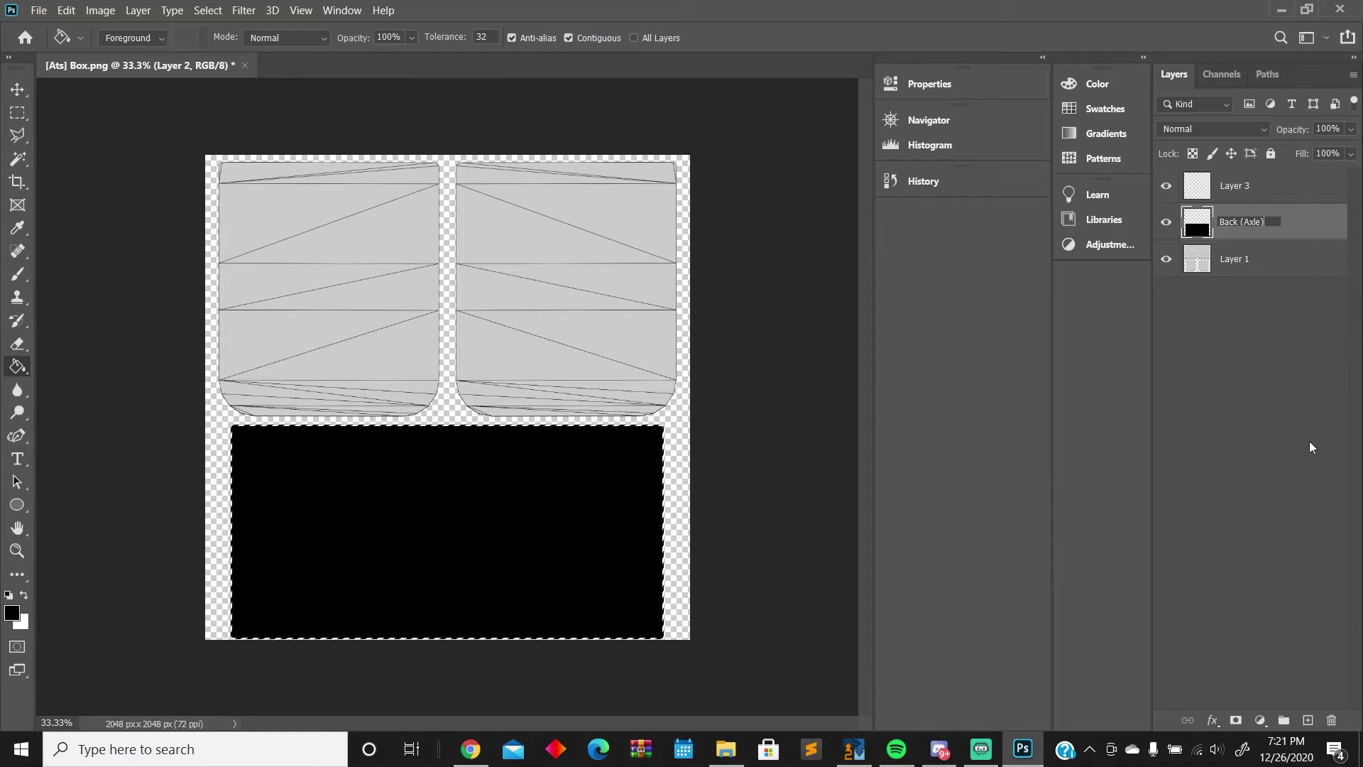
left_click(1288, 415)
Rename the empty uppermost layer as Rear View
left_click(1274, 197)
double_click(1246, 184)
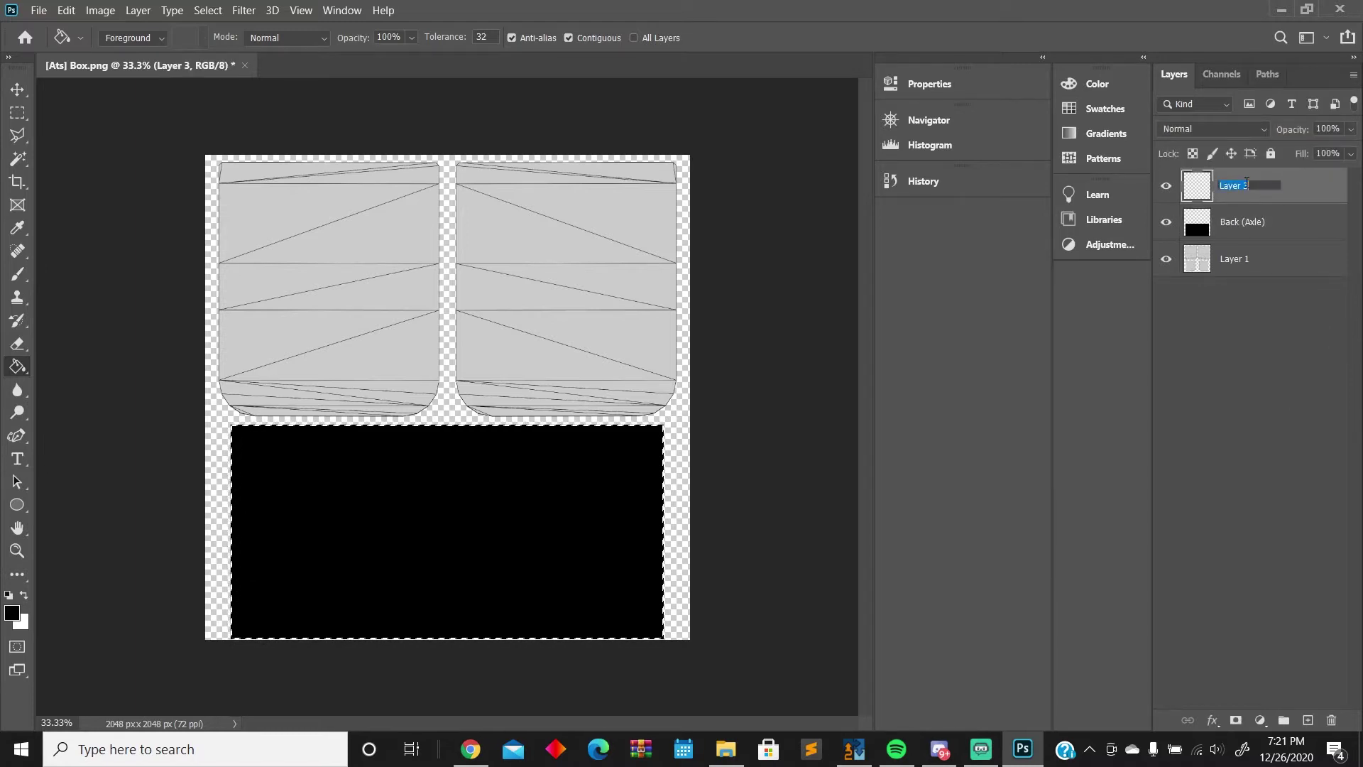
type("Re")
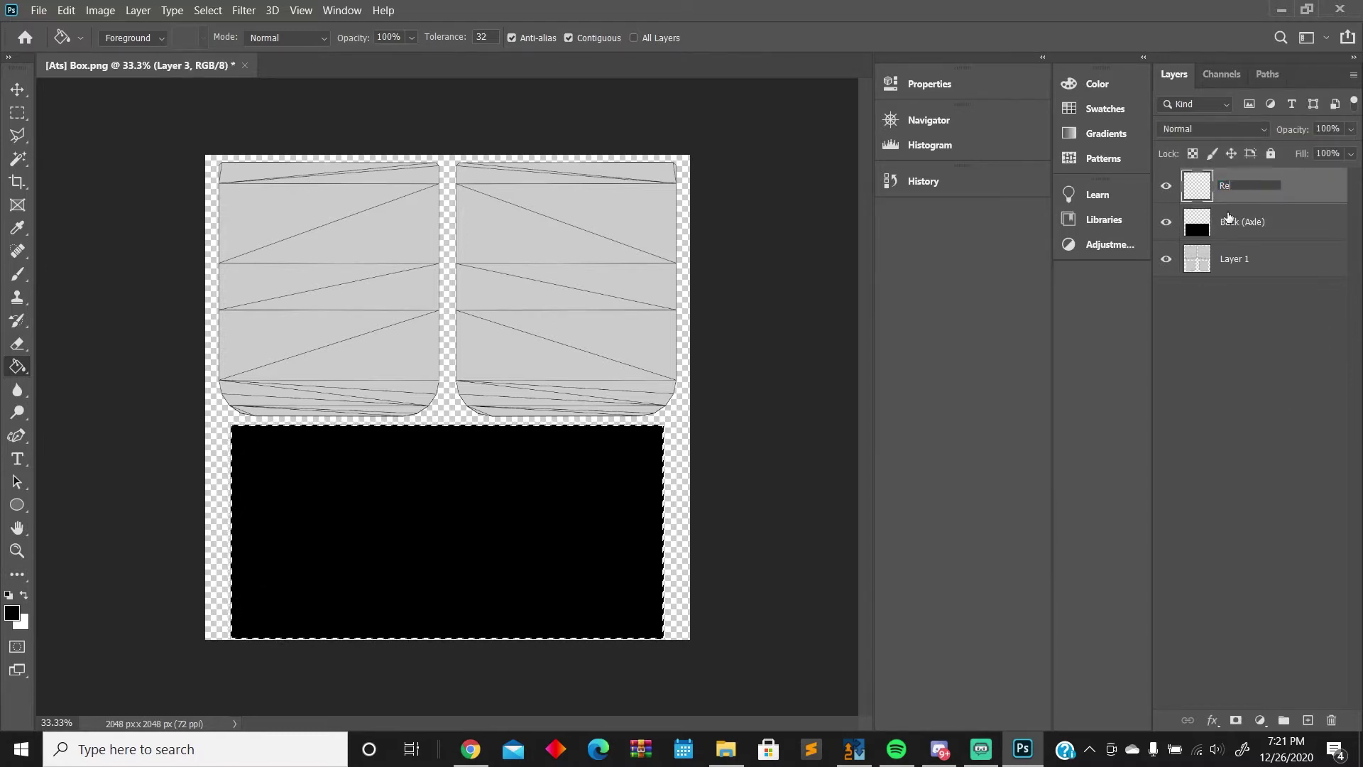
type("ar View")
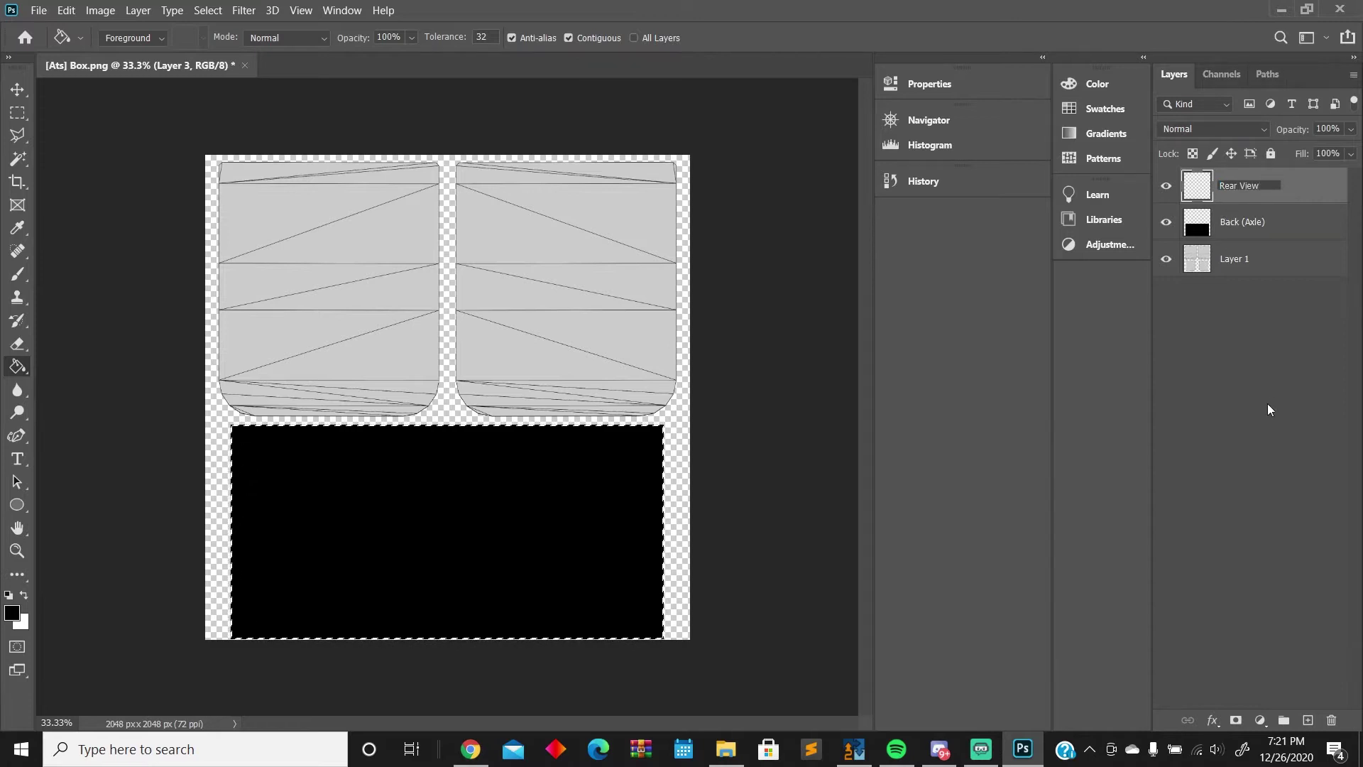
left_click(1292, 398)
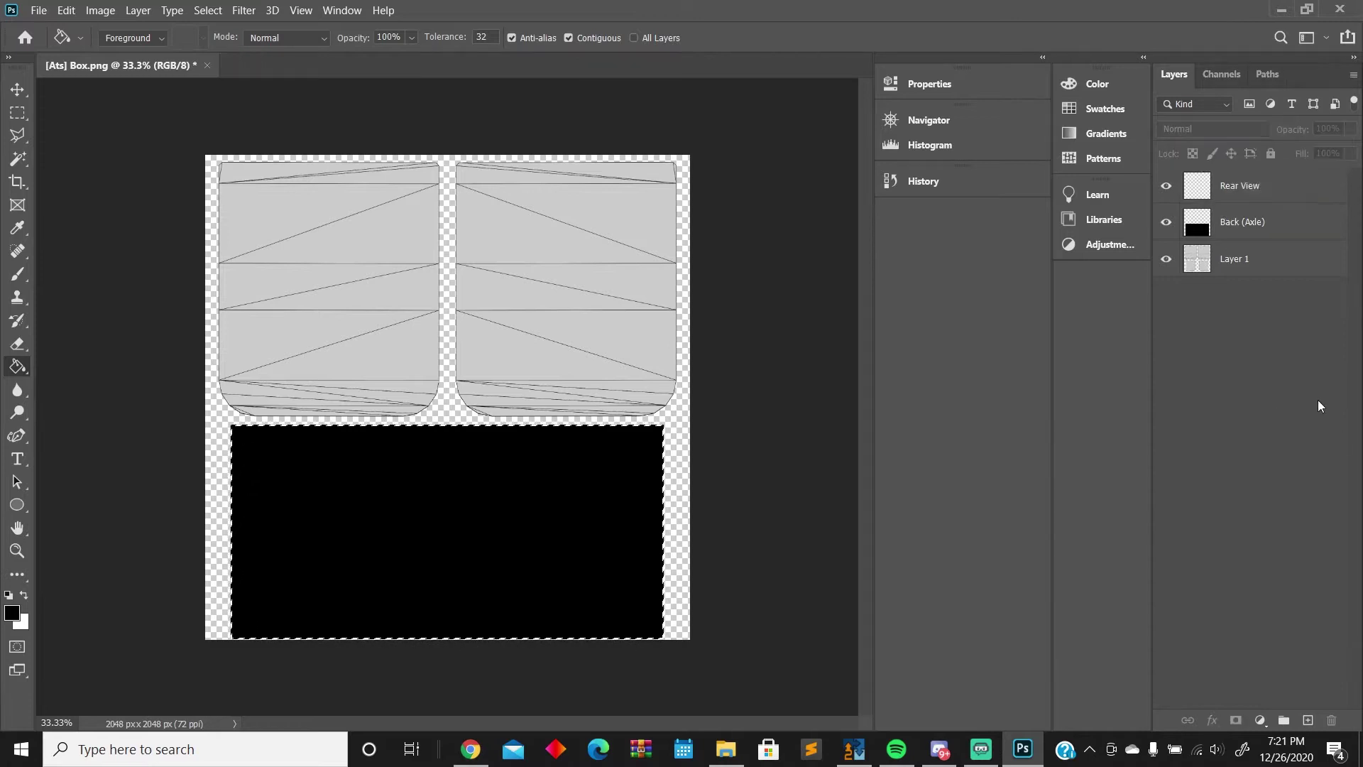
Paste the Back Off artwork into the Rear View layer, scale it to about 35.72% and place it on the upper-left mudflap
left_click(1298, 191)
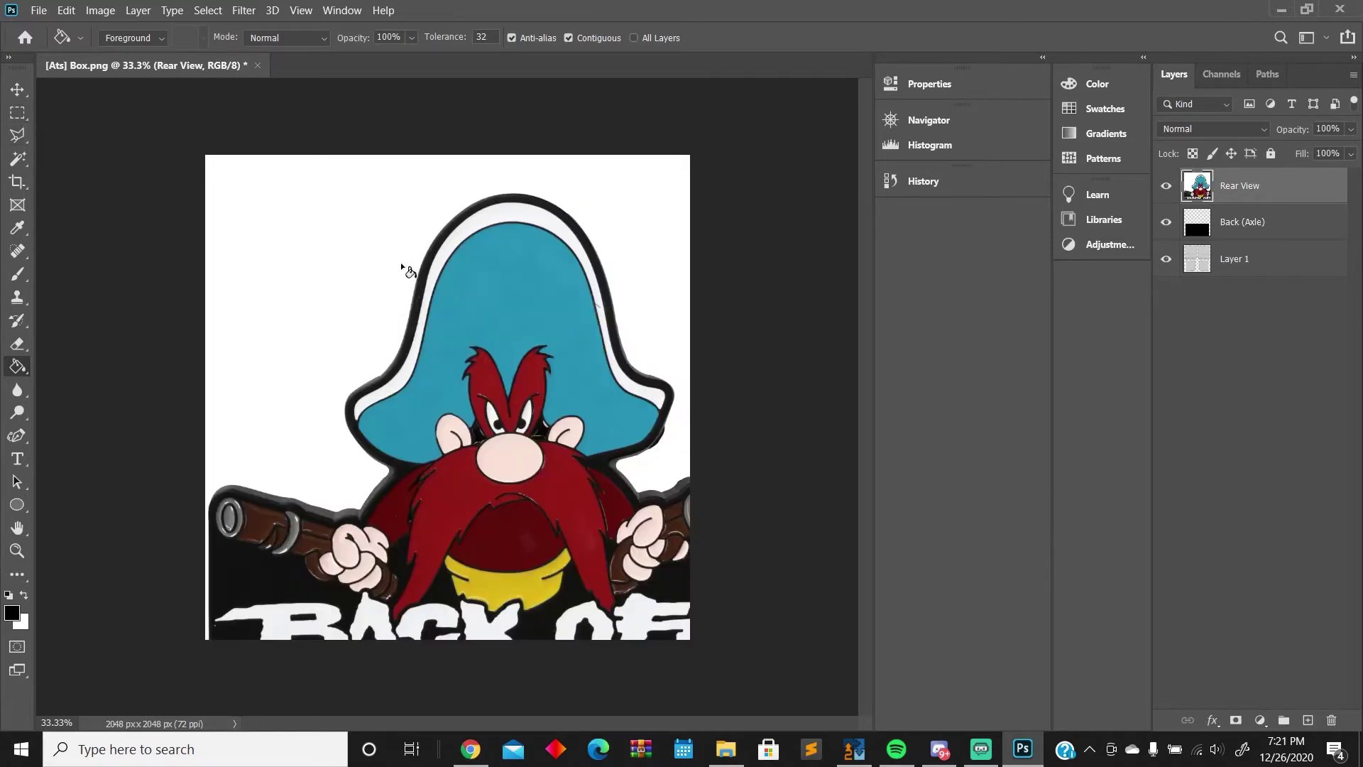
left_click(17, 90)
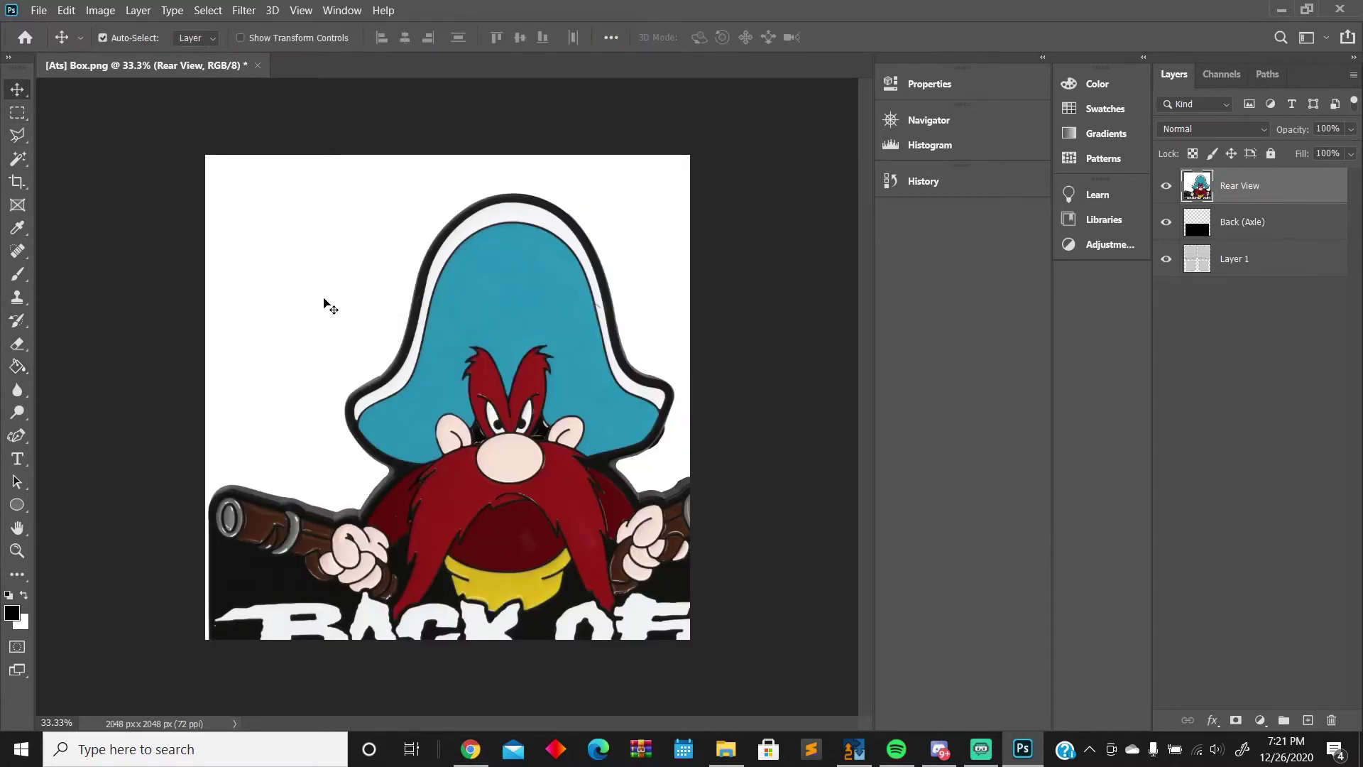
left_click(66, 10)
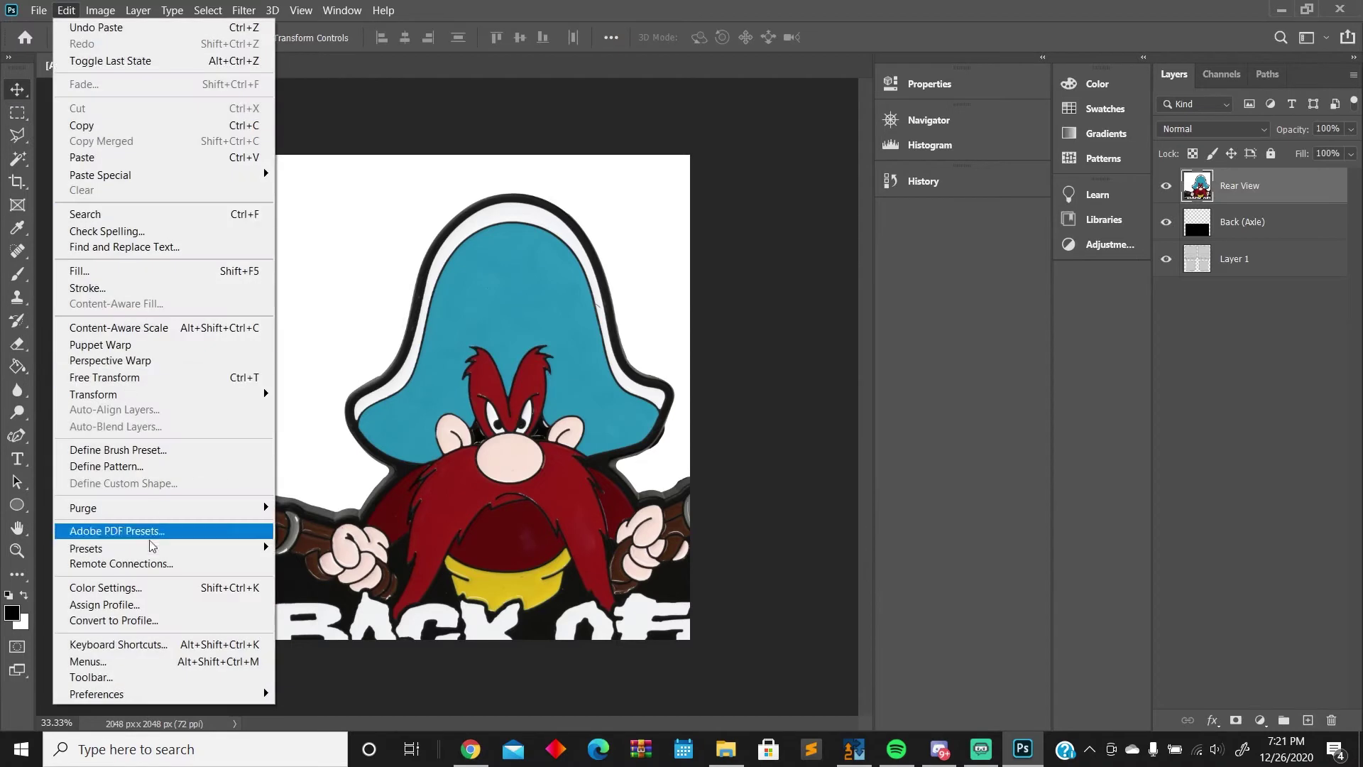
mouse_move(153, 395)
left_click(366, 419)
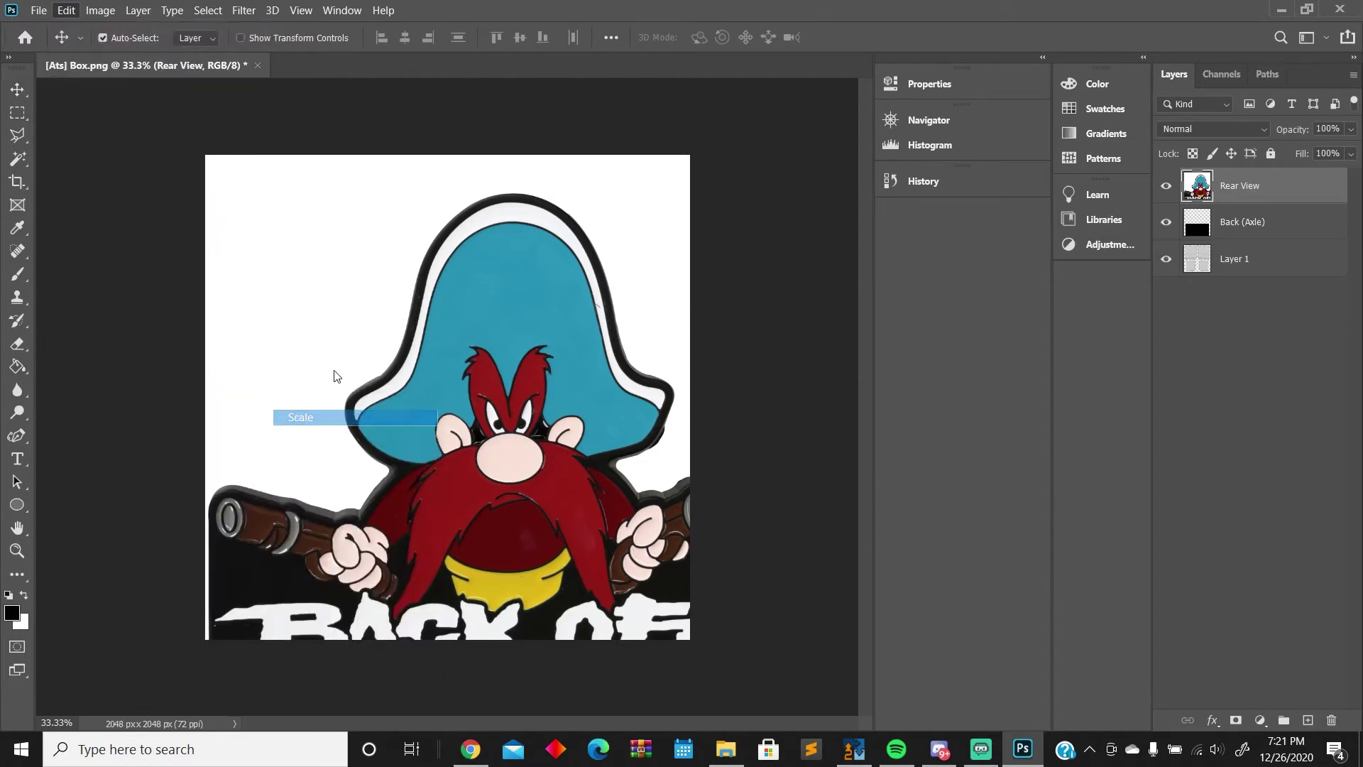
left_click_drag(203, 156, 572, 518)
left_click_drag(620, 566, 279, 241)
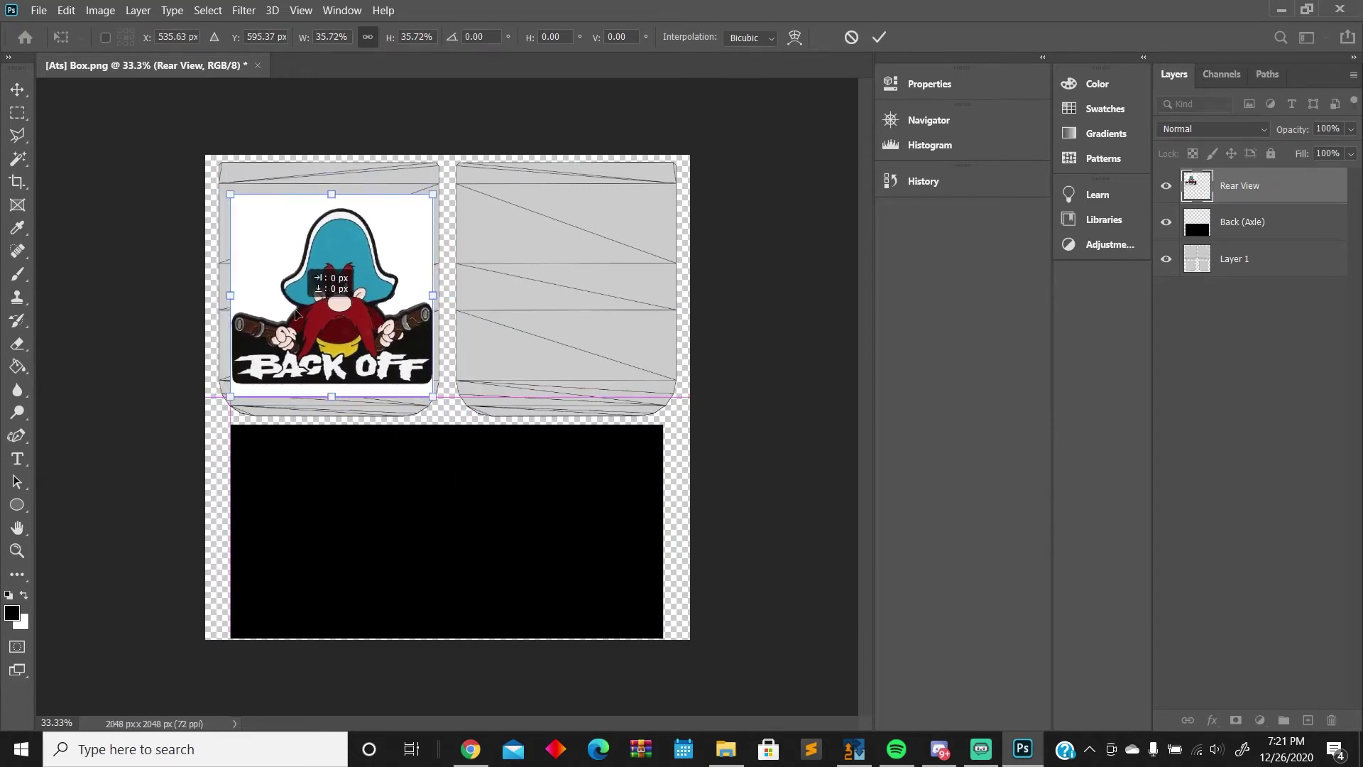
key("Return")
Delete the white background around the Back Off artwork with the Magic Wand, and clear the selection
key("ctrl+equal")
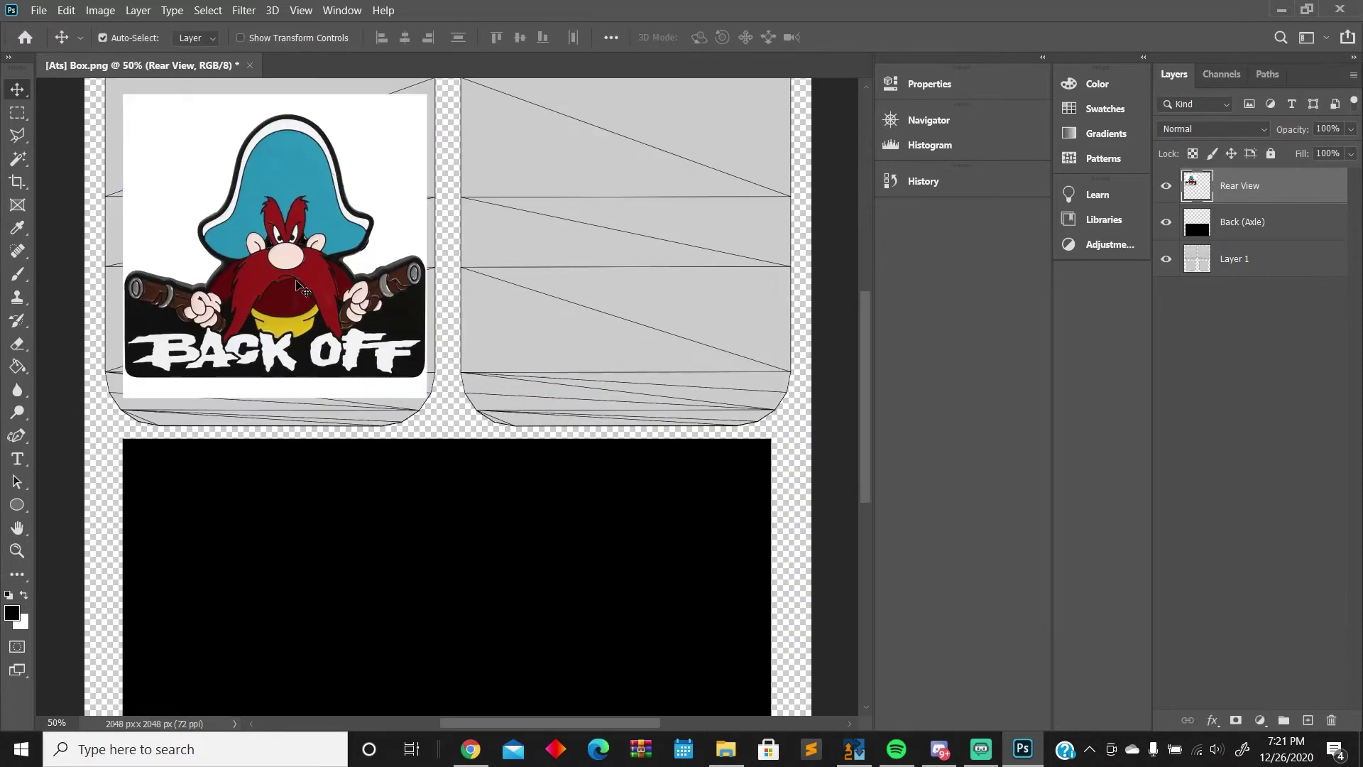
left_click(18, 158)
left_click(220, 187)
key("Delete")
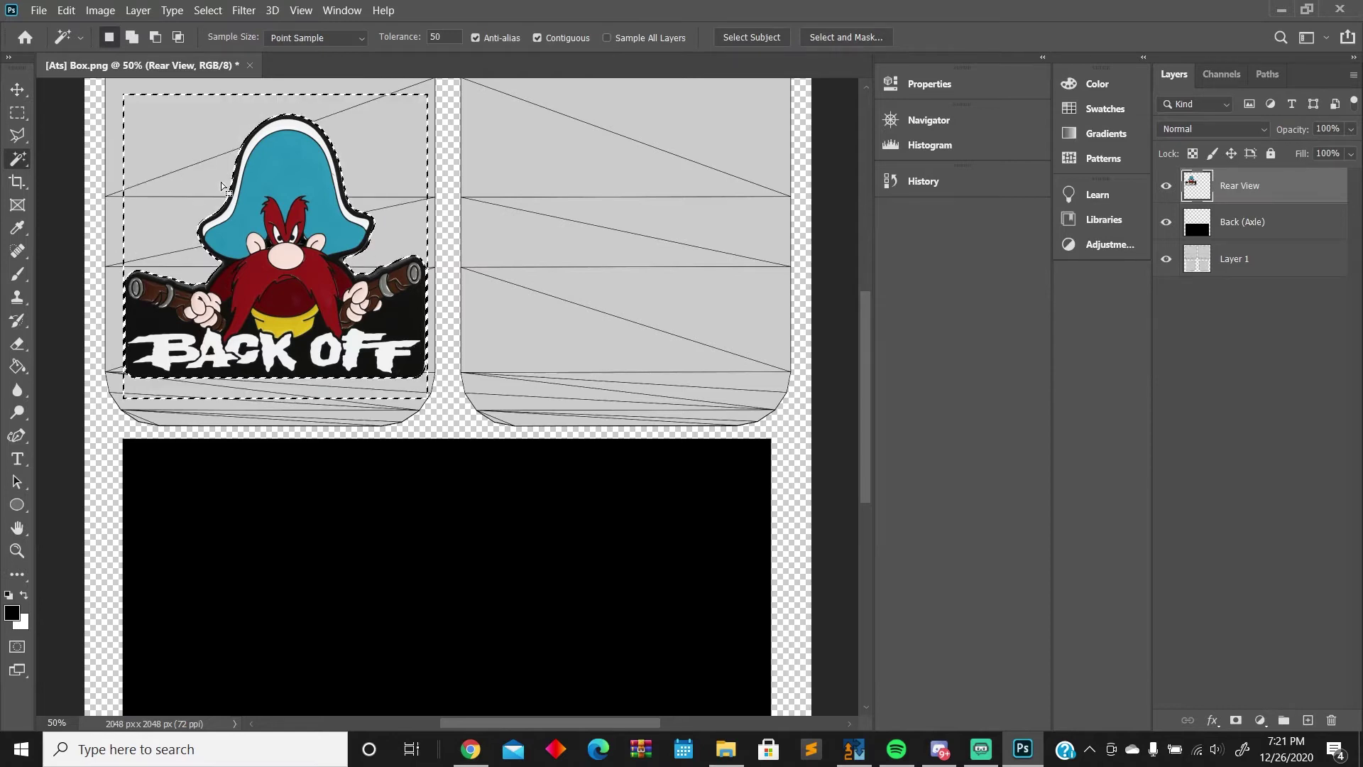
left_click(218, 14)
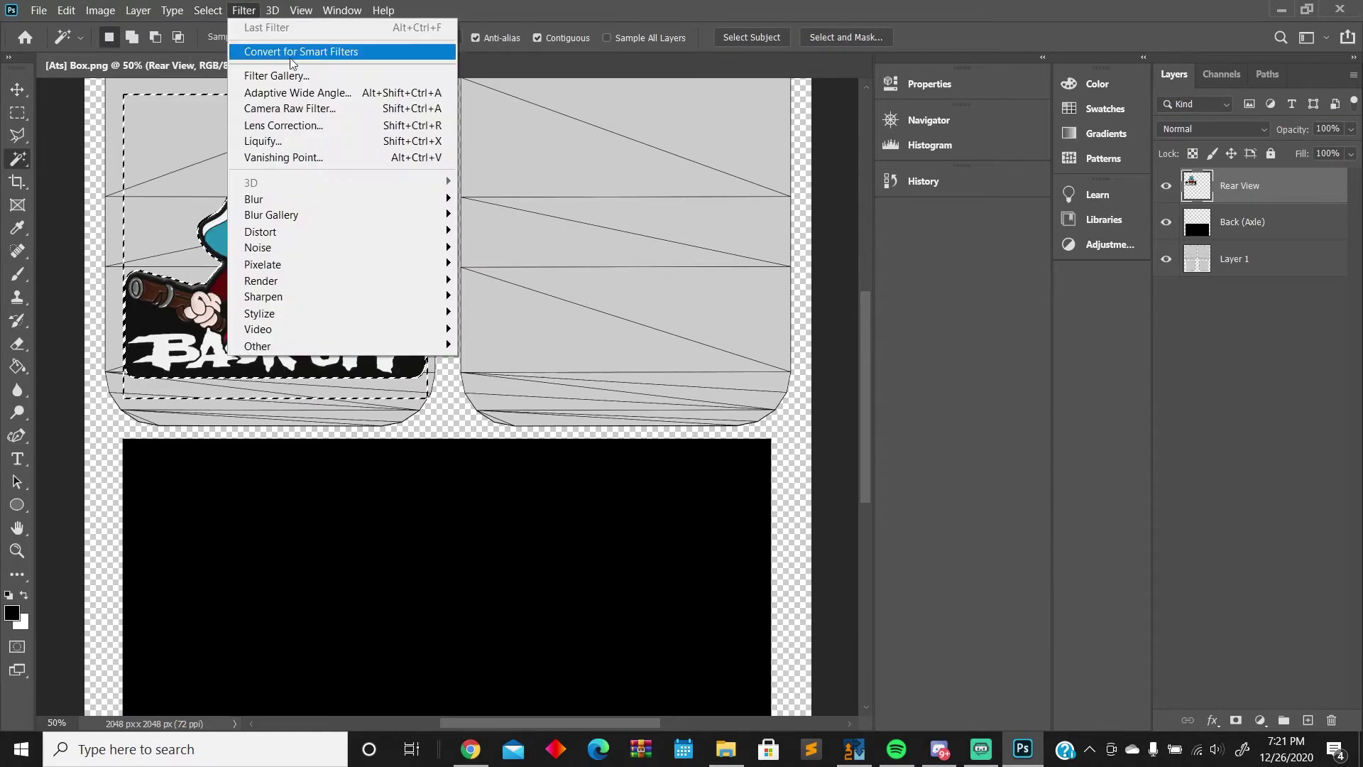
left_click(226, 43)
scroll(254, 156, "up", 3)
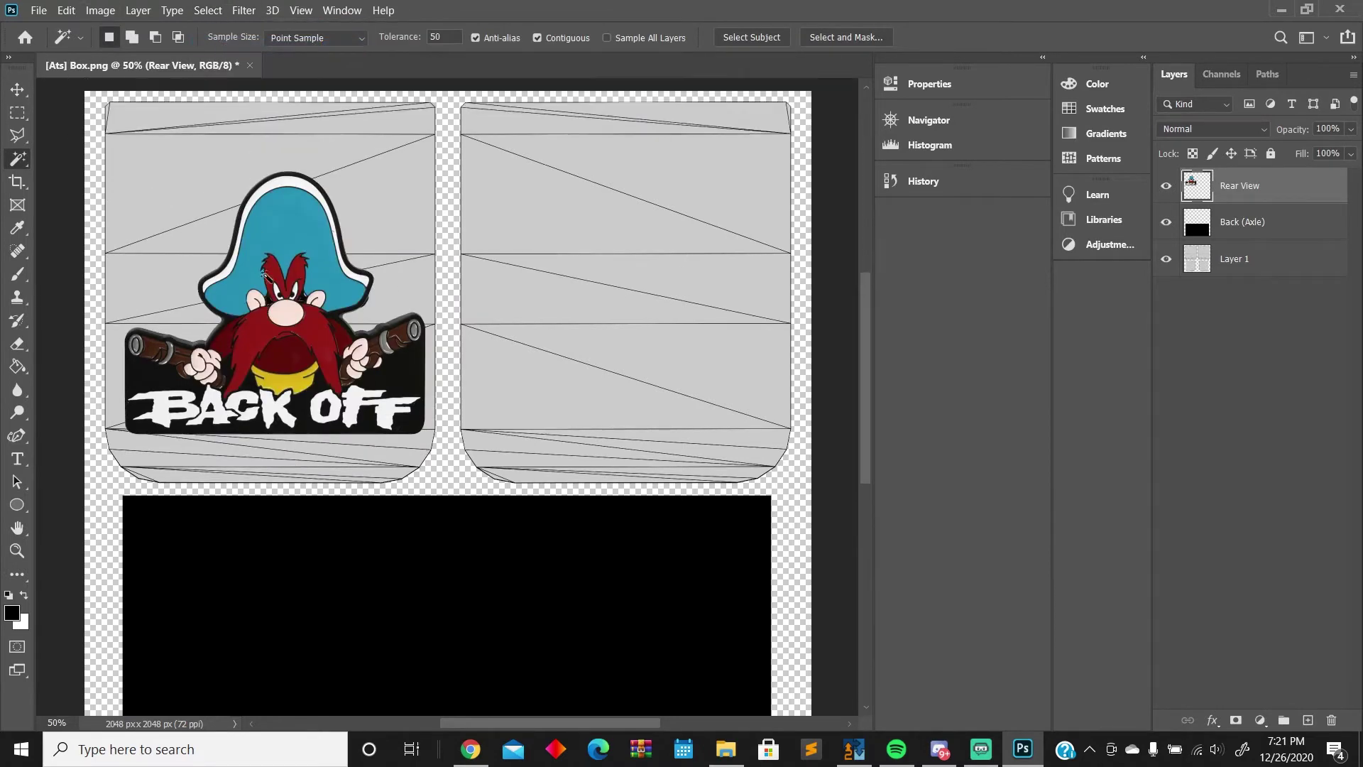
Rename the Rear View layer as Logo and fine-tune the artwork's position on the upper-left mudflap
left_click(18, 91)
mouse_move(275, 342)
left_mouse_down()
mouse_move(262, 305)
mouse_move(275, 319)
left_mouse_up()
double_click(1257, 187)
type("Logo")
key("Return")
mouse_move(297, 325)
left_mouse_down()
mouse_move(300, 311)
mouse_move(292, 343)
left_mouse_up()
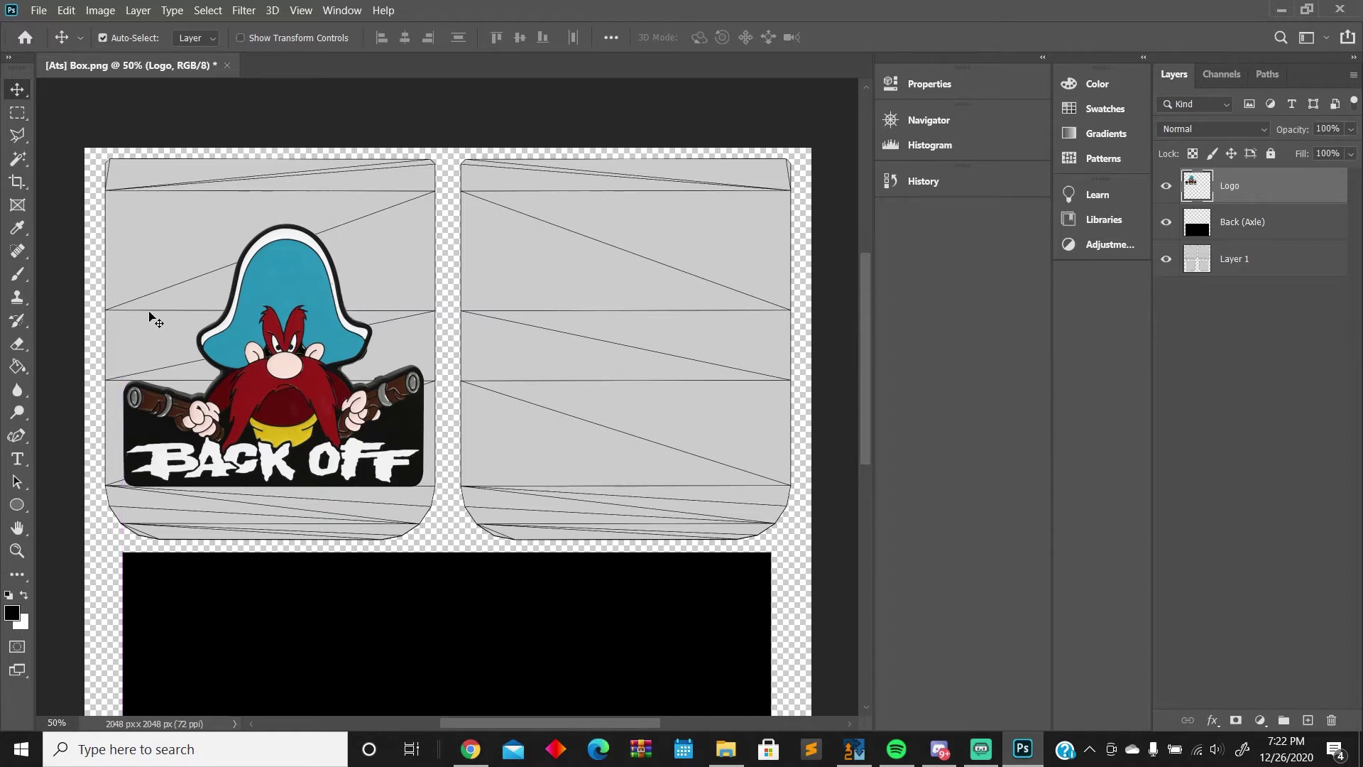
mouse_move(304, 423)
left_mouse_down()
mouse_move(265, 440)
mouse_move(306, 425)
left_mouse_up()
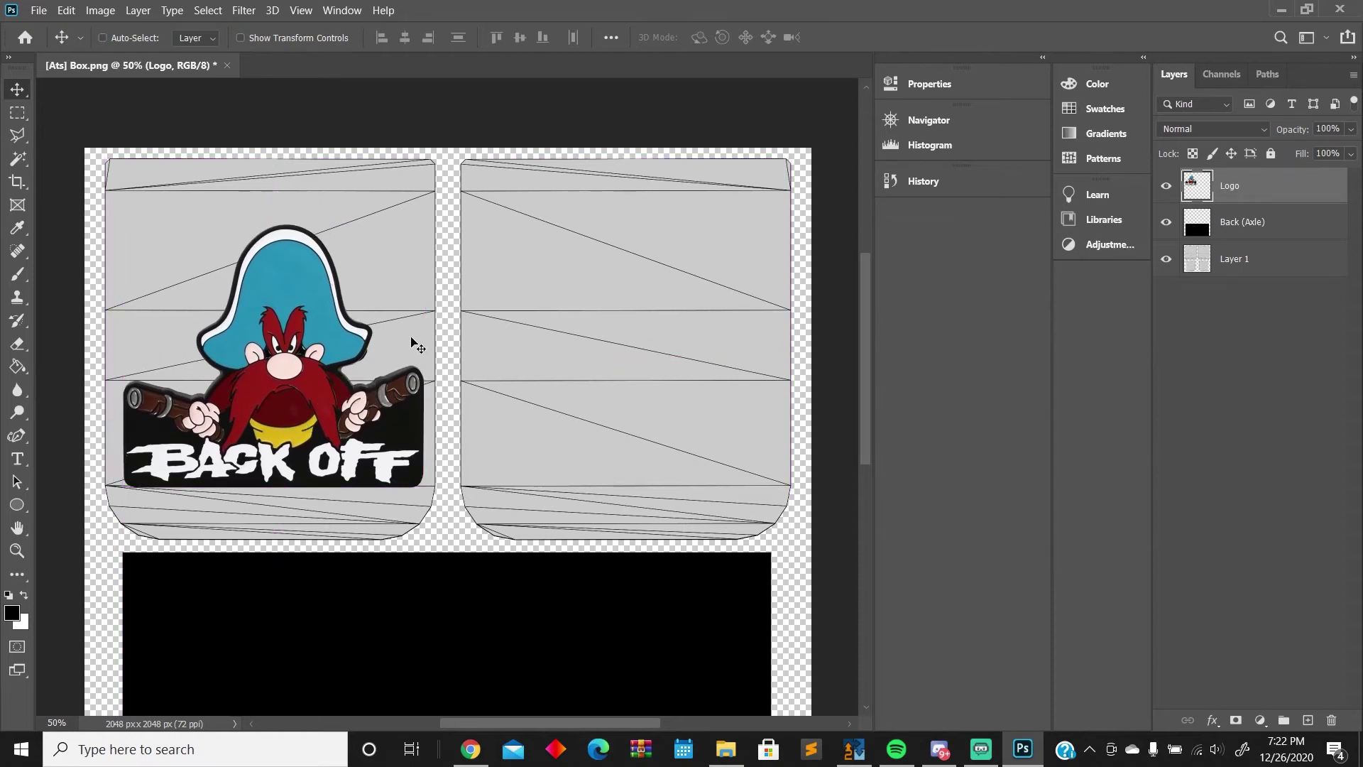
Duplicate the Back Off artwork onto the upper-right mudflap, and add a new layer named back color
left_click_drag(277, 392, 664, 405)
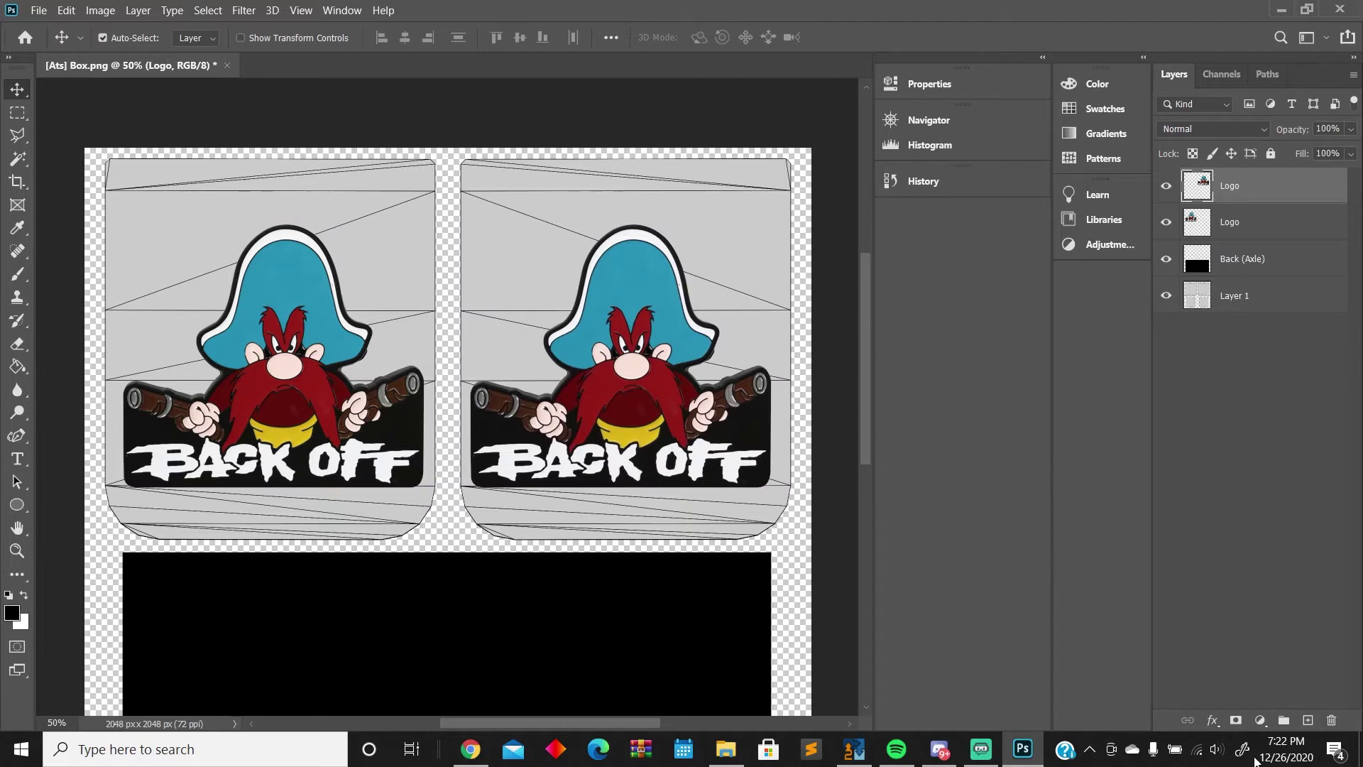
left_click(1307, 720)
key("c")
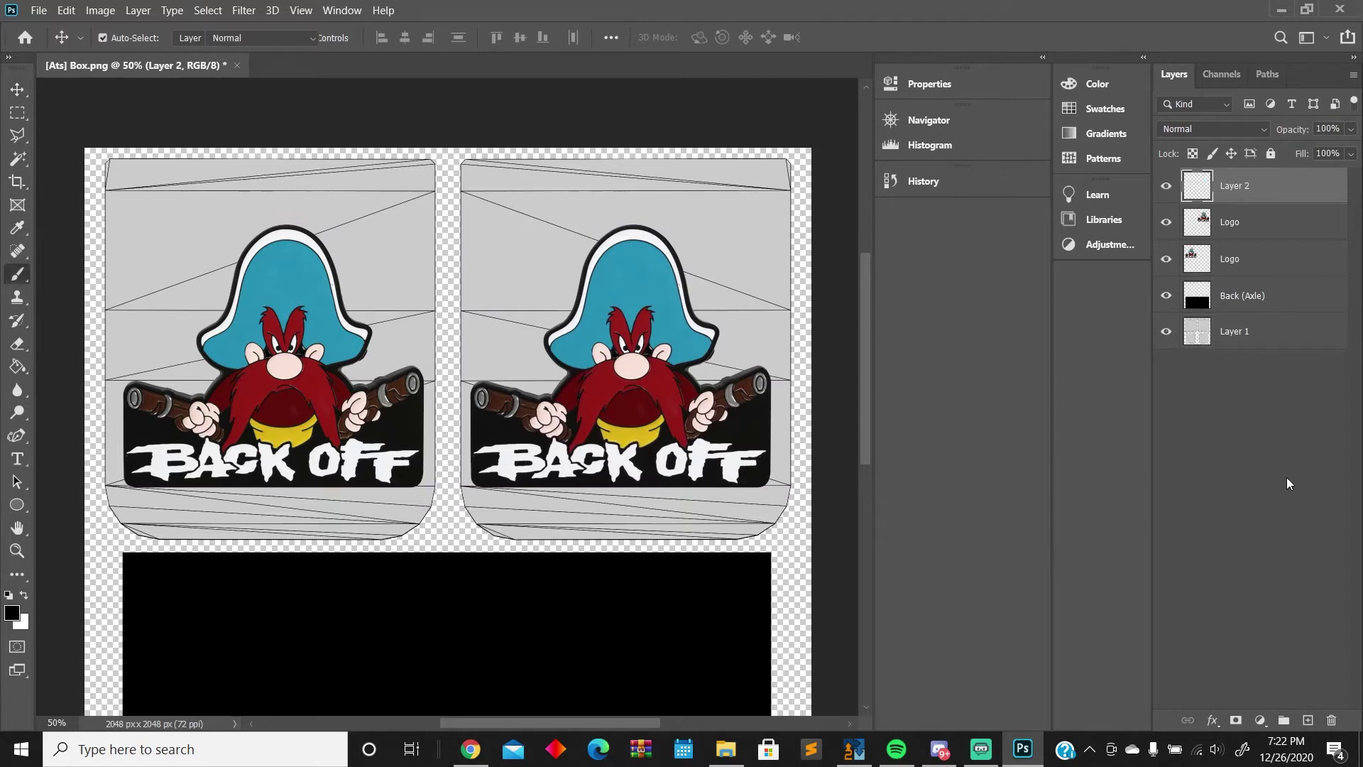
double_click(1241, 187)
type("back color")
key("Return")
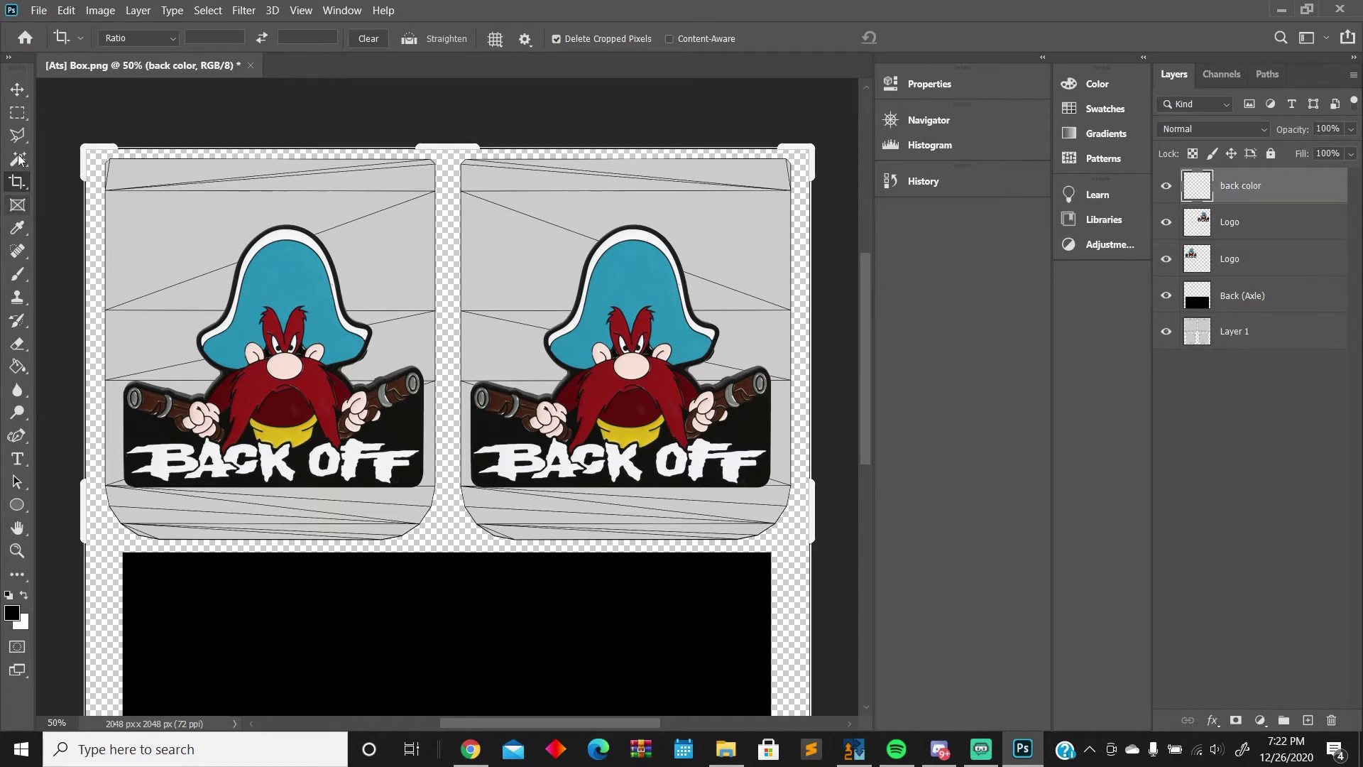
Move the back color layer below both Logo layers in the layer order
left_click_drag(1278, 234, 1283, 200)
left_click_drag(1263, 264, 1265, 227)
left_click(1247, 266)
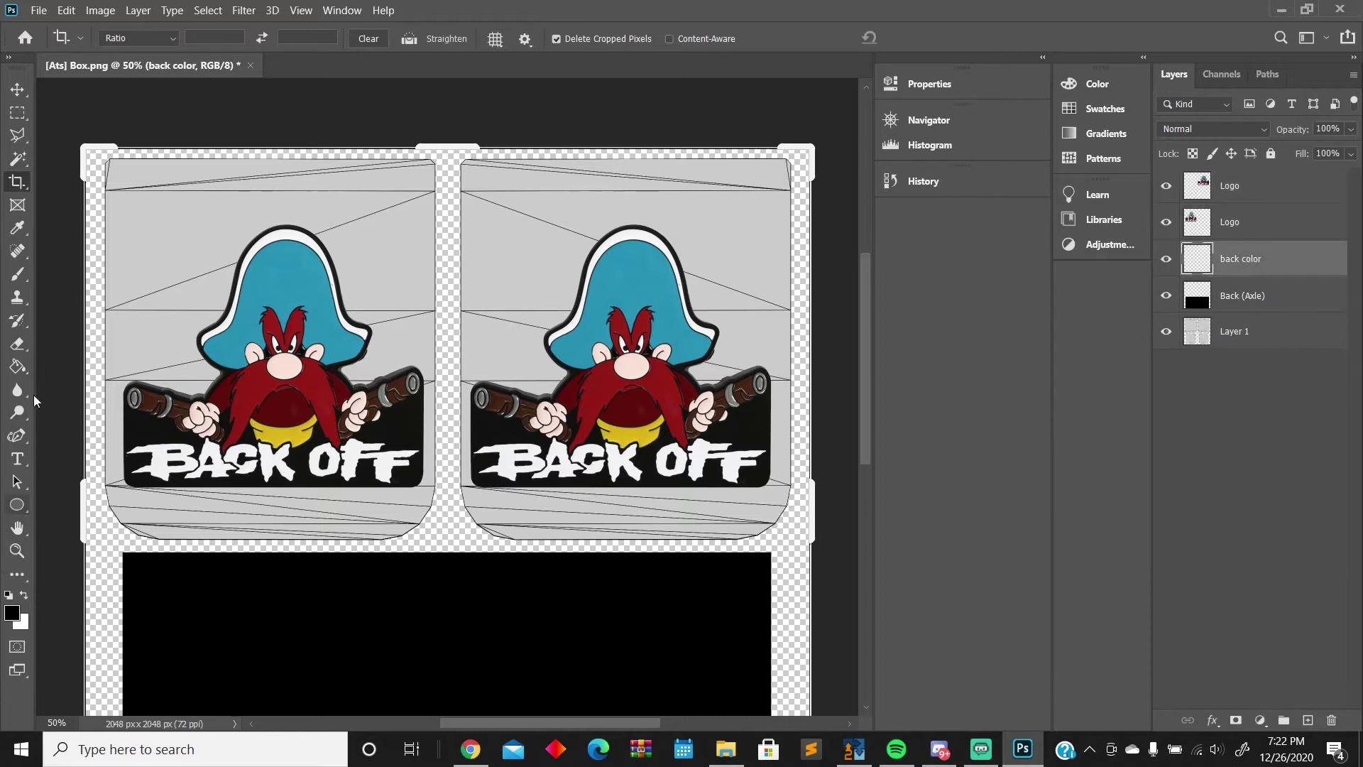
Select a rectangular area covering both upper mudflaps and fill it with black on the back color layer
left_click(18, 113)
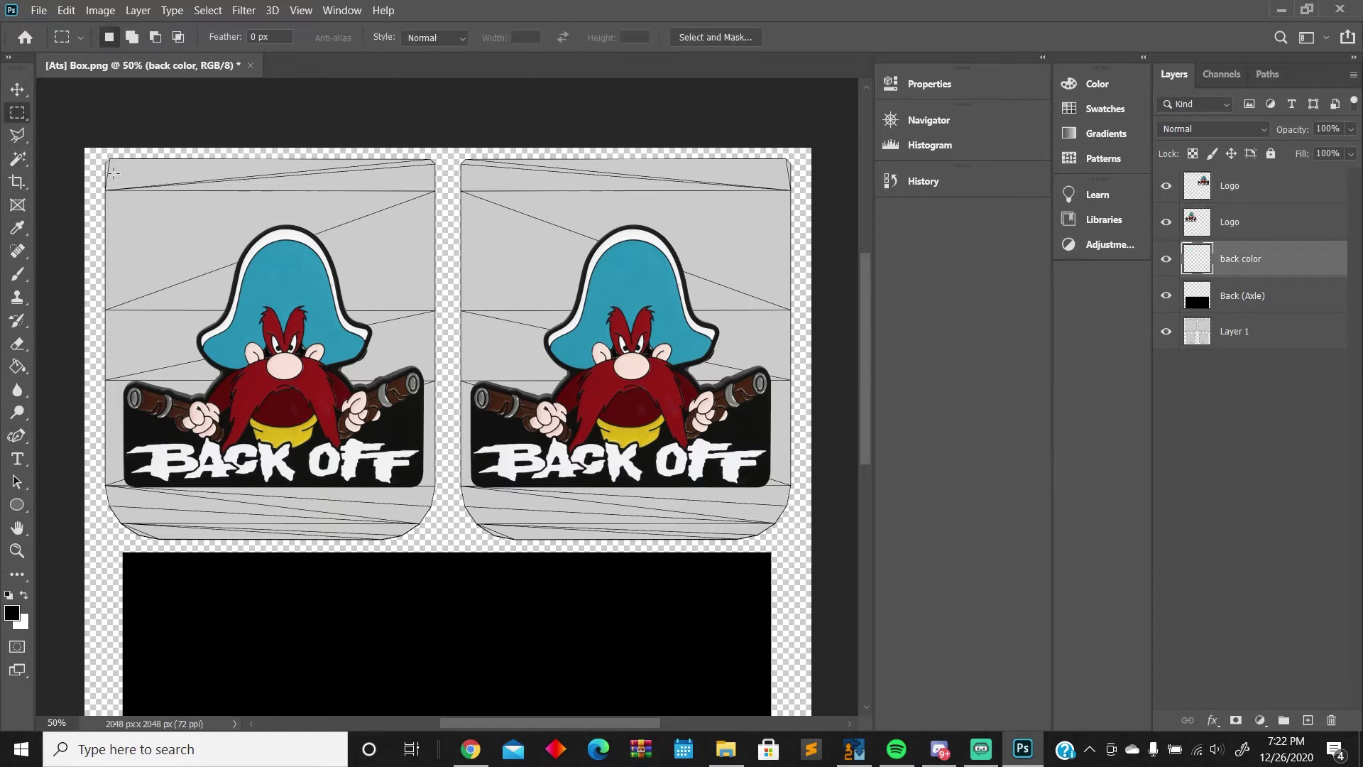
left_click_drag(90, 145, 801, 547)
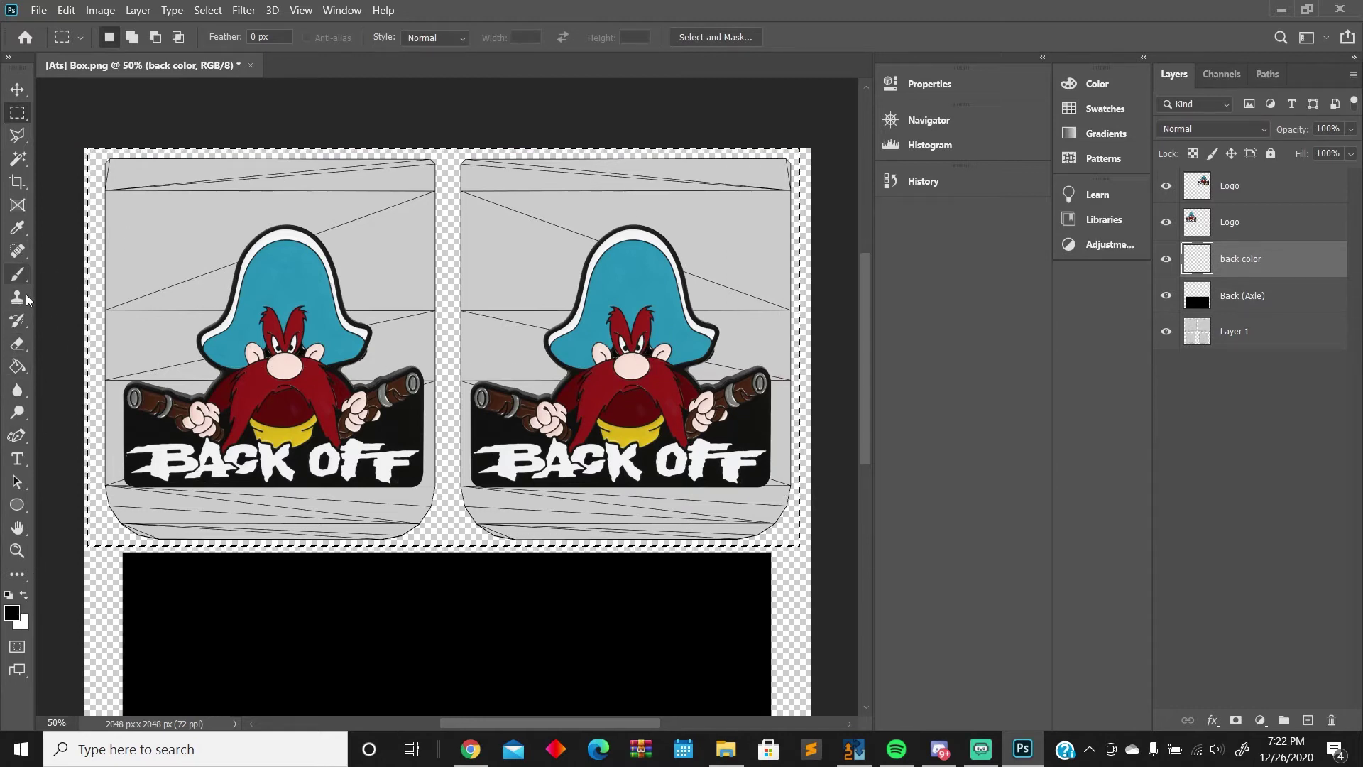
left_click(20, 364)
left_click(521, 465)
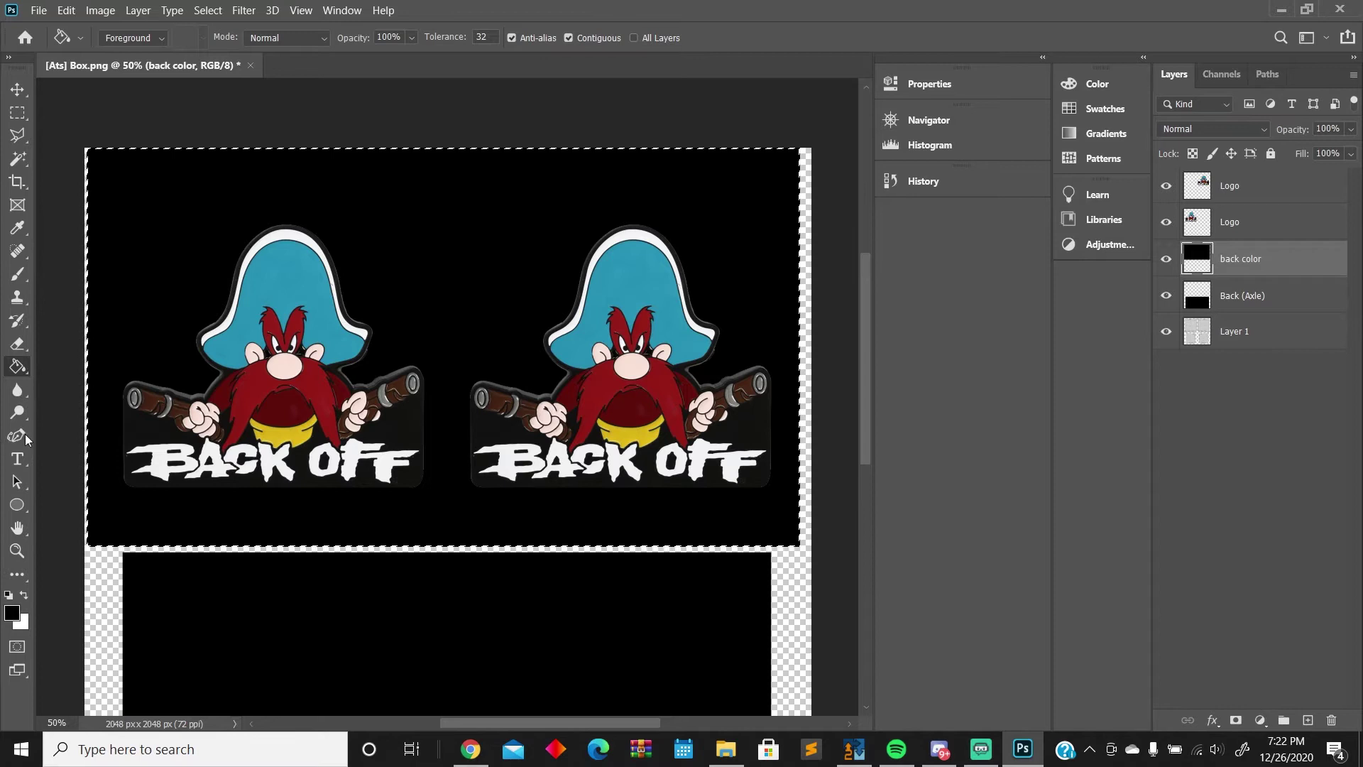
Sample the logo's dark background color #121212 as the foreground color and refill the selected mudflap area with it
left_click(12, 612)
left_click(142, 423)
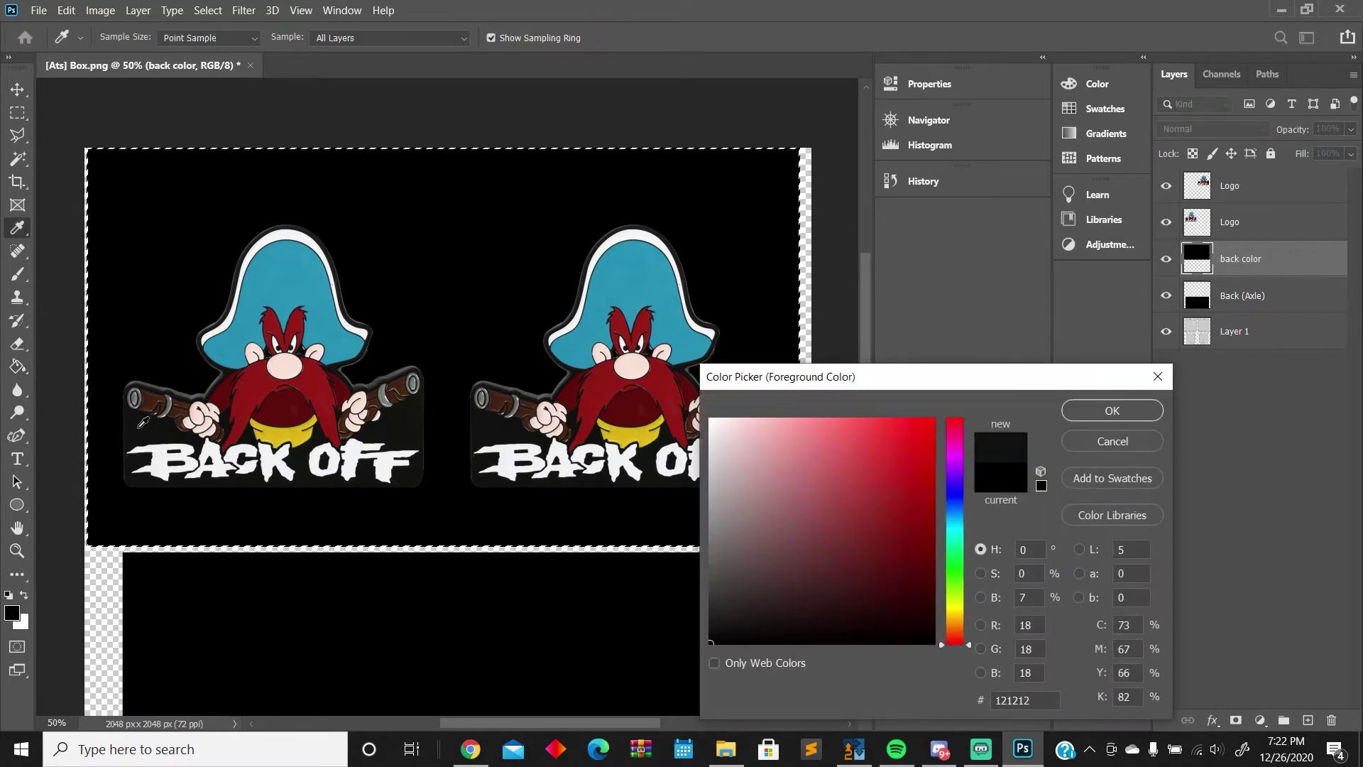
left_click(1096, 410)
key("g")
left_click(497, 291)
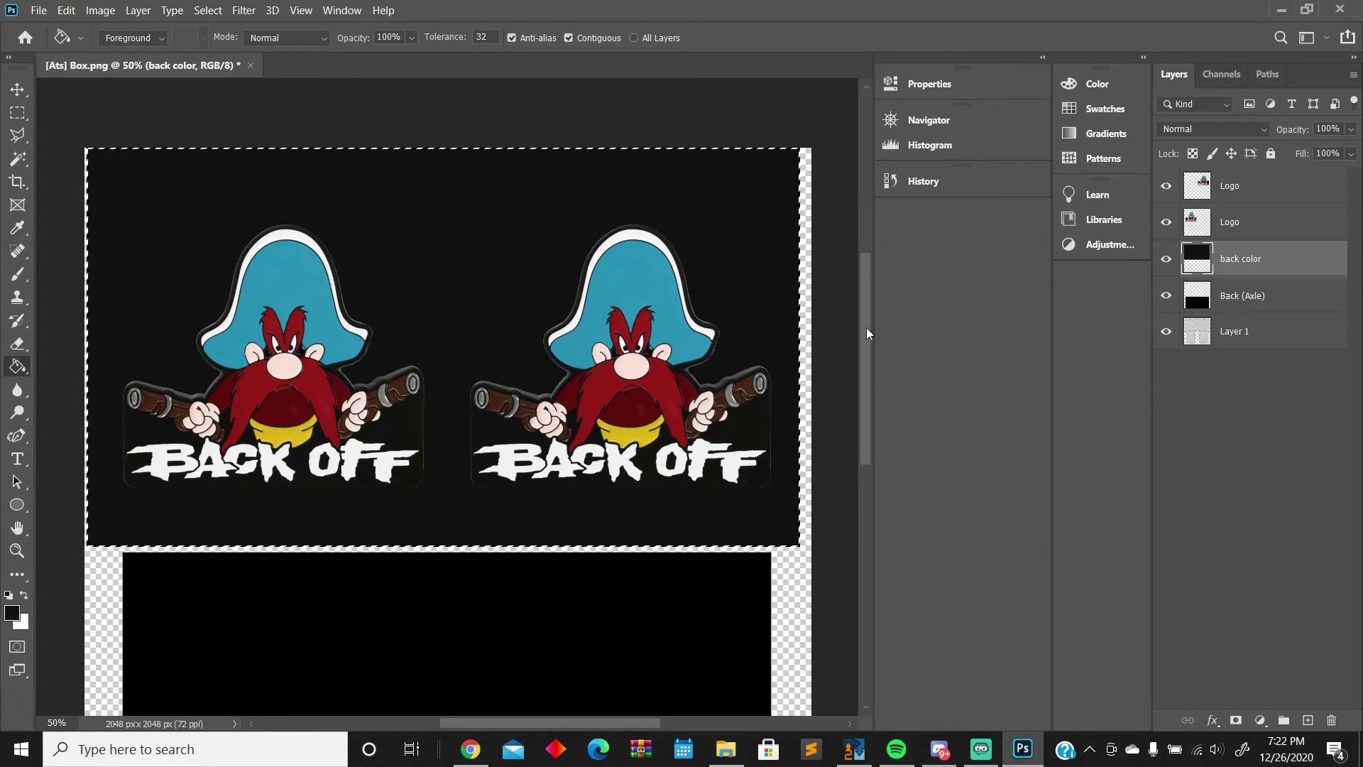
Clear the selection and erase the visible outline around the Back Off lettering panel on both Logo layers with the Eraser
left_click(1253, 217)
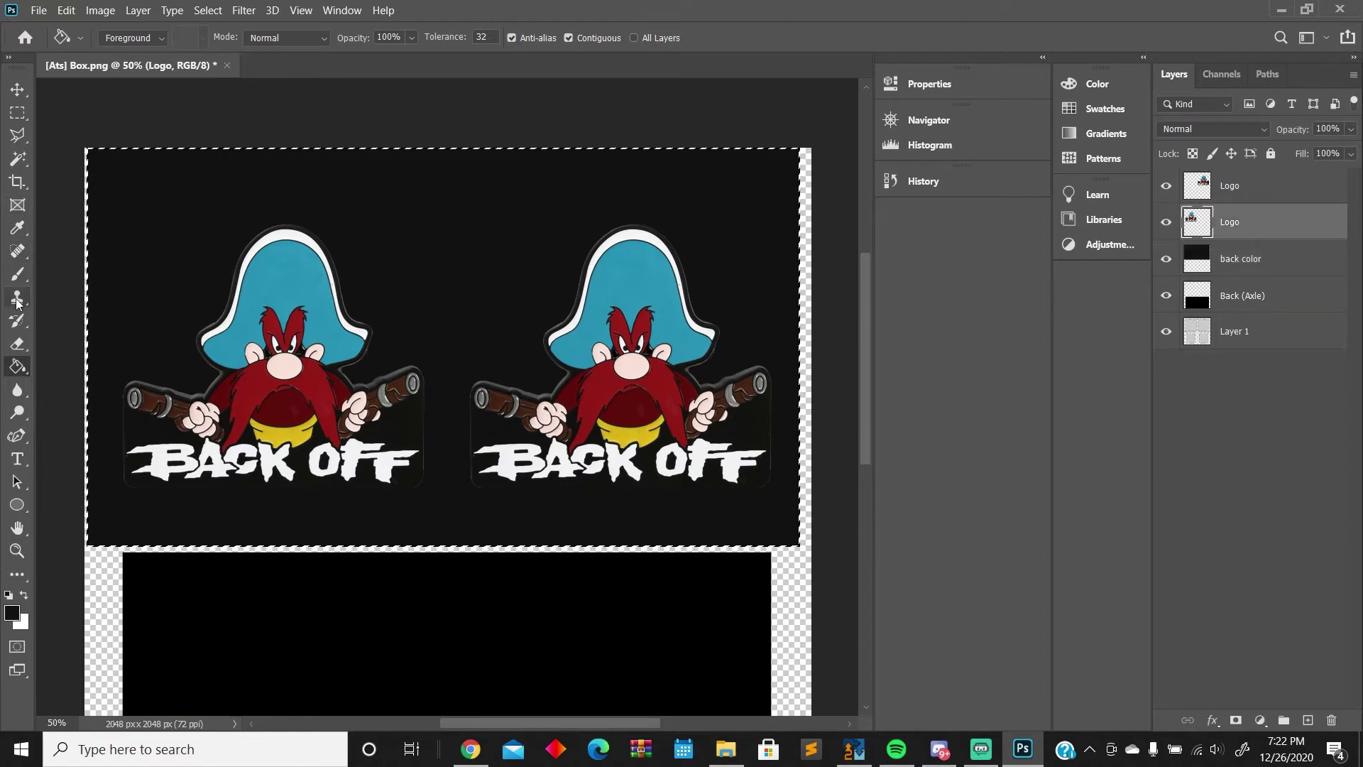
left_click(17, 343)
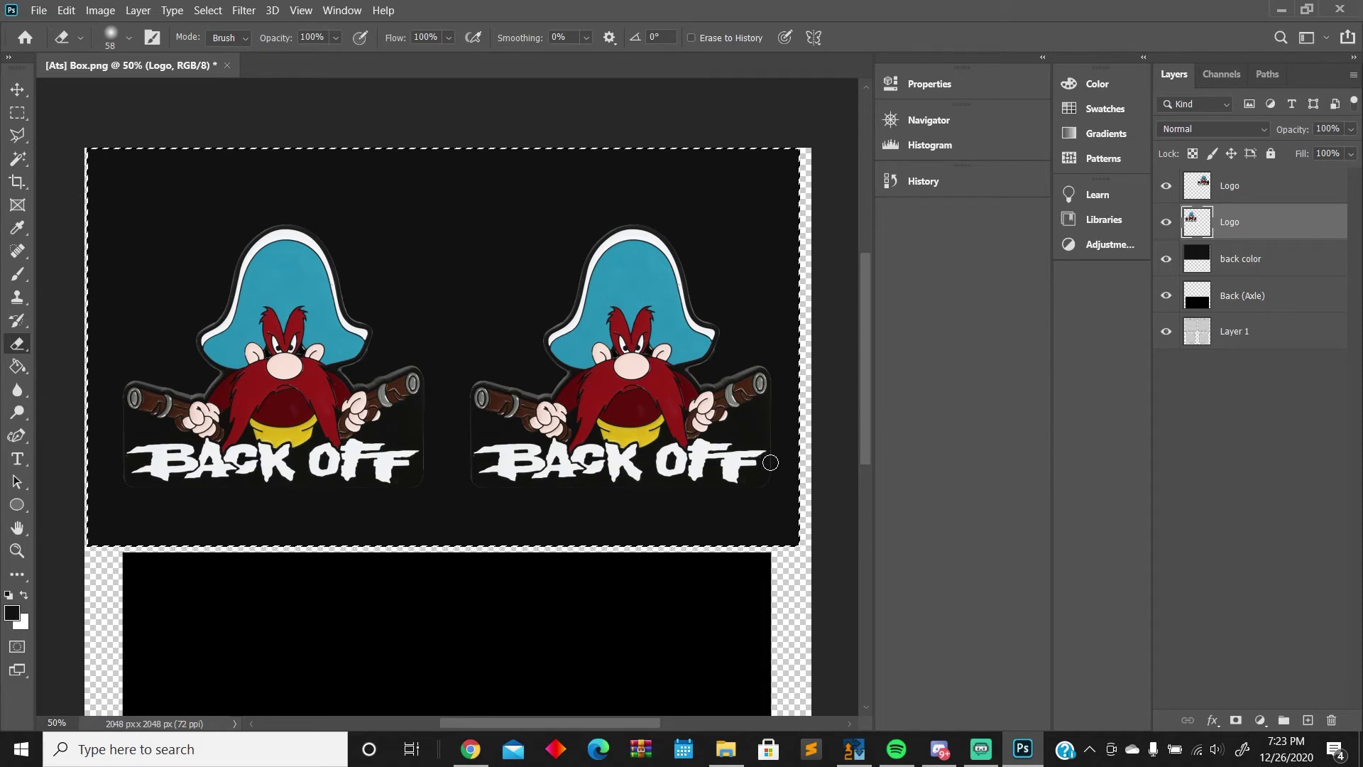
left_click(236, 16)
left_click(216, 43)
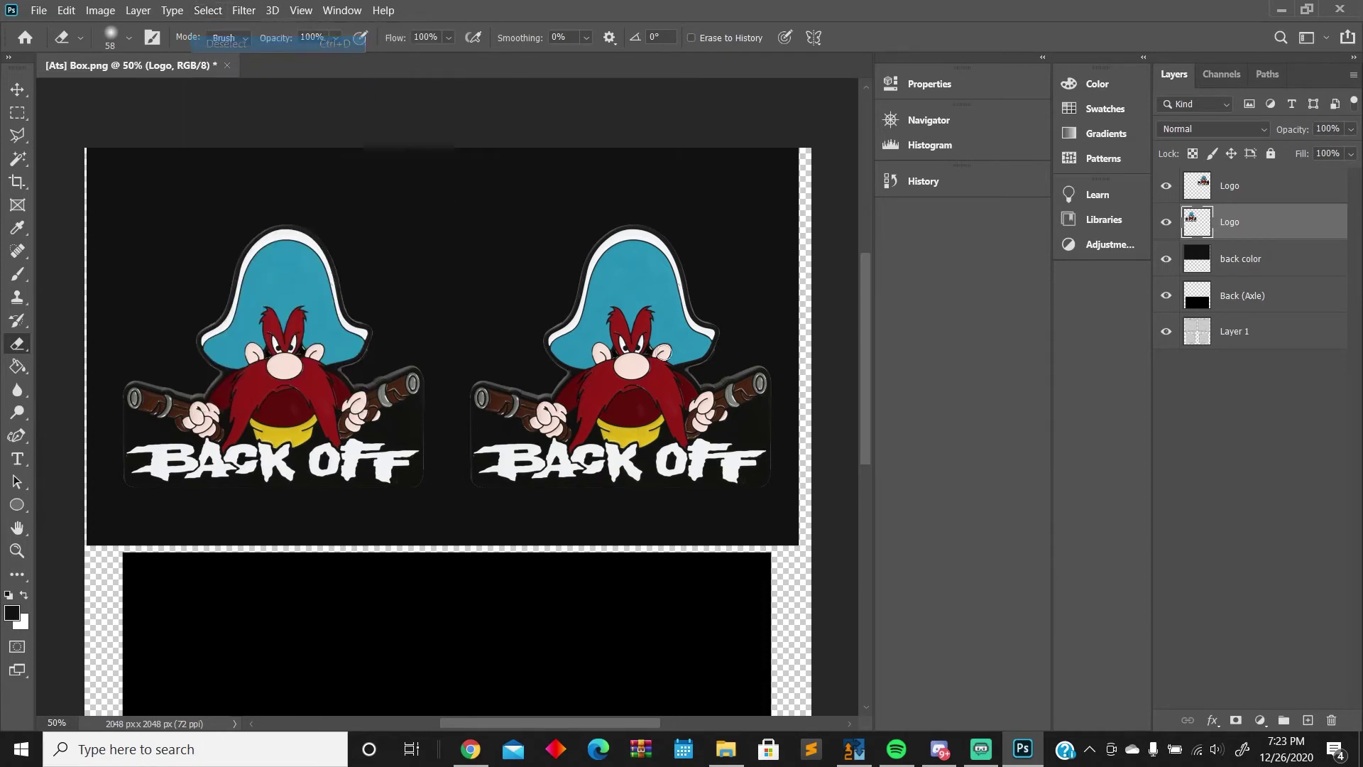
left_click(1269, 186)
left_click_drag(766, 451, 769, 480)
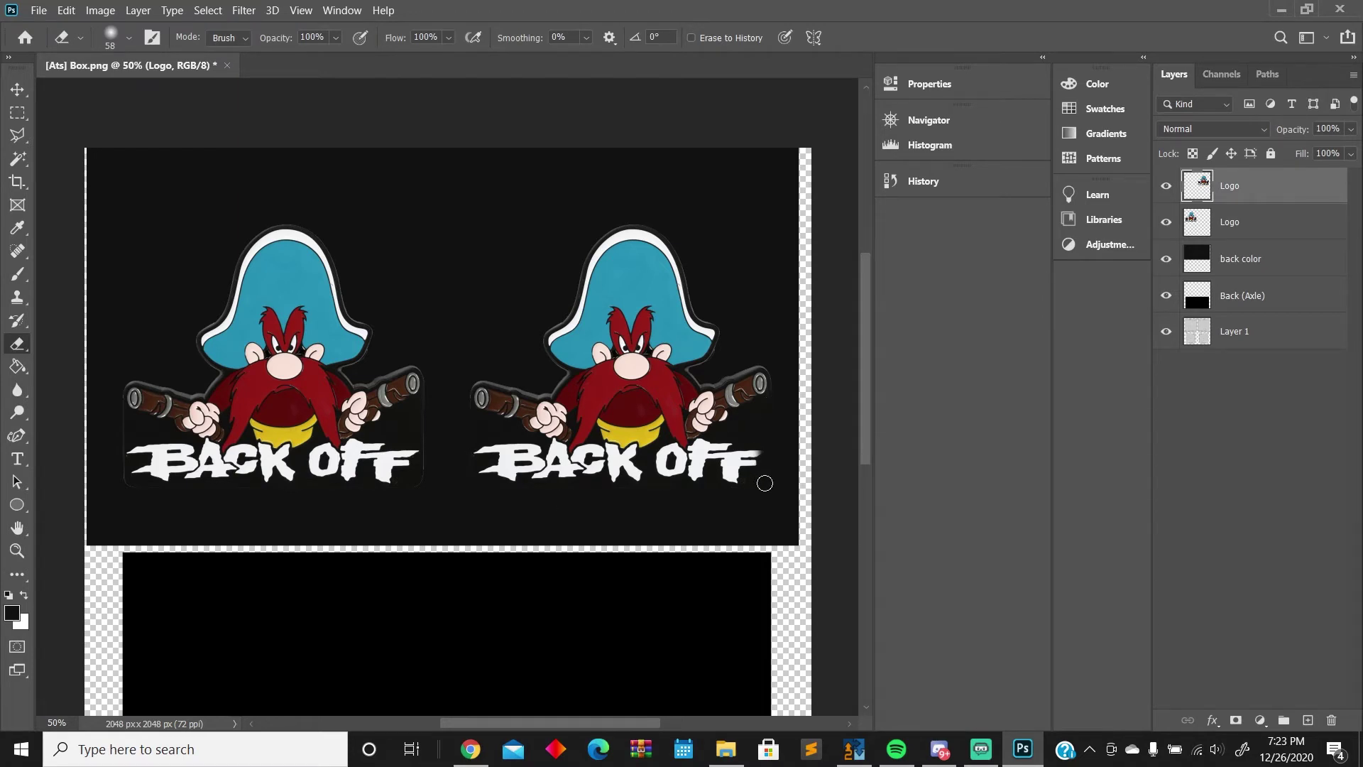
left_click(1230, 223)
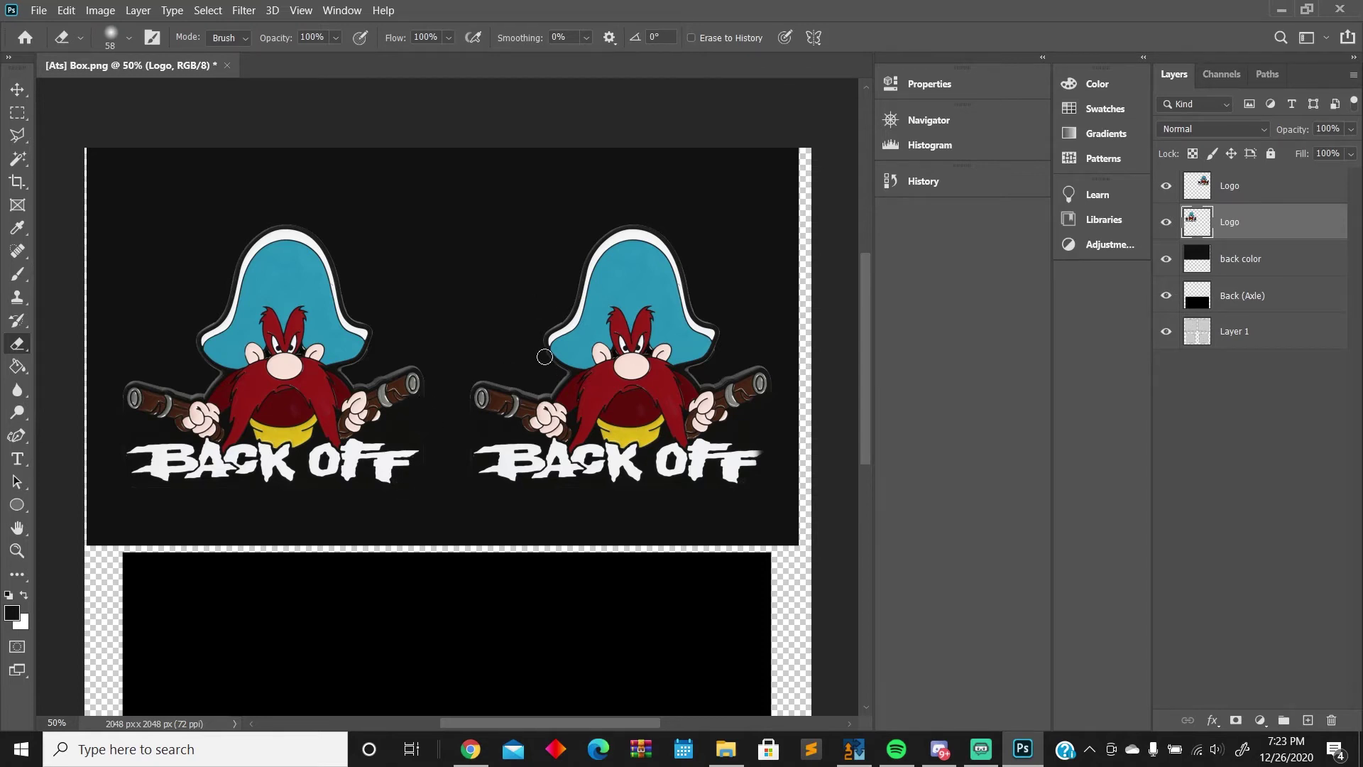
scroll(539, 358, "up", 2)
scroll(536, 359, "down", 1)
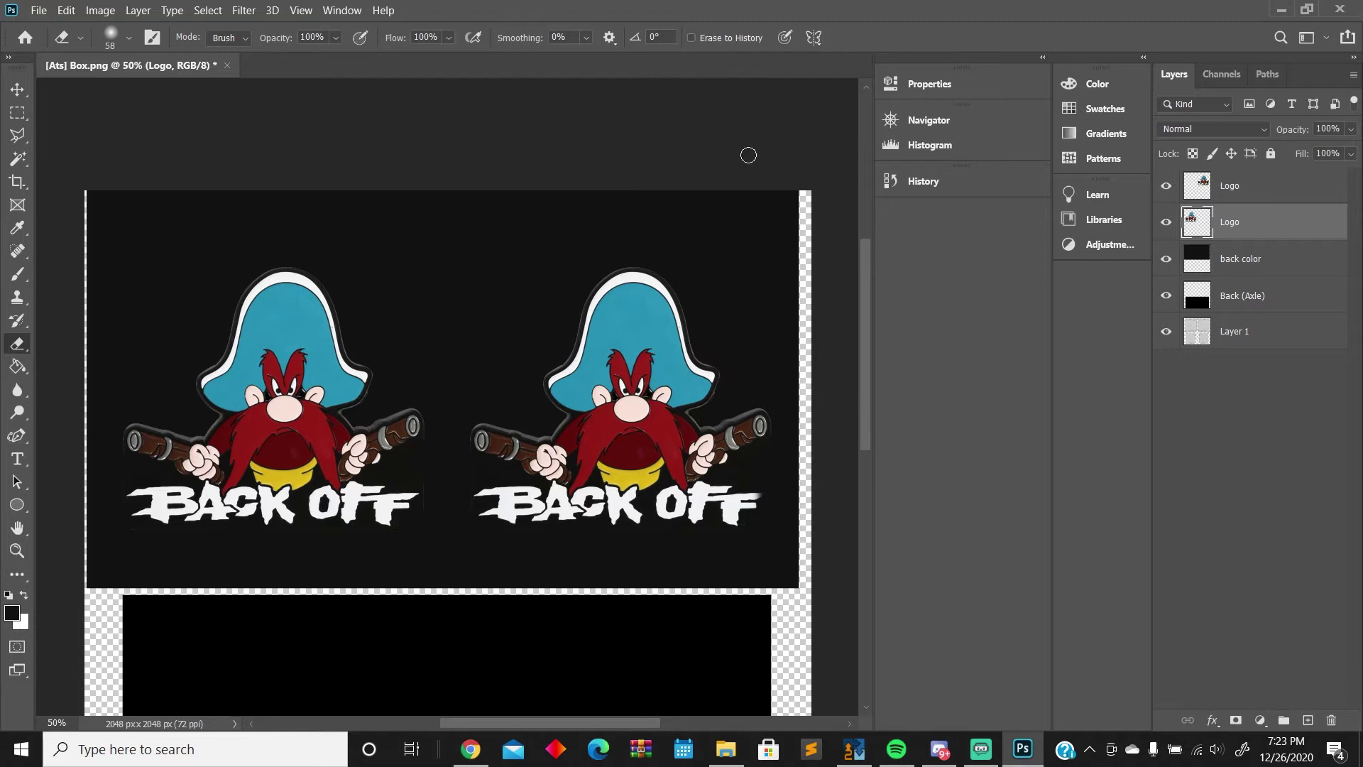
left_click(56, 11)
mouse_move(38, 10)
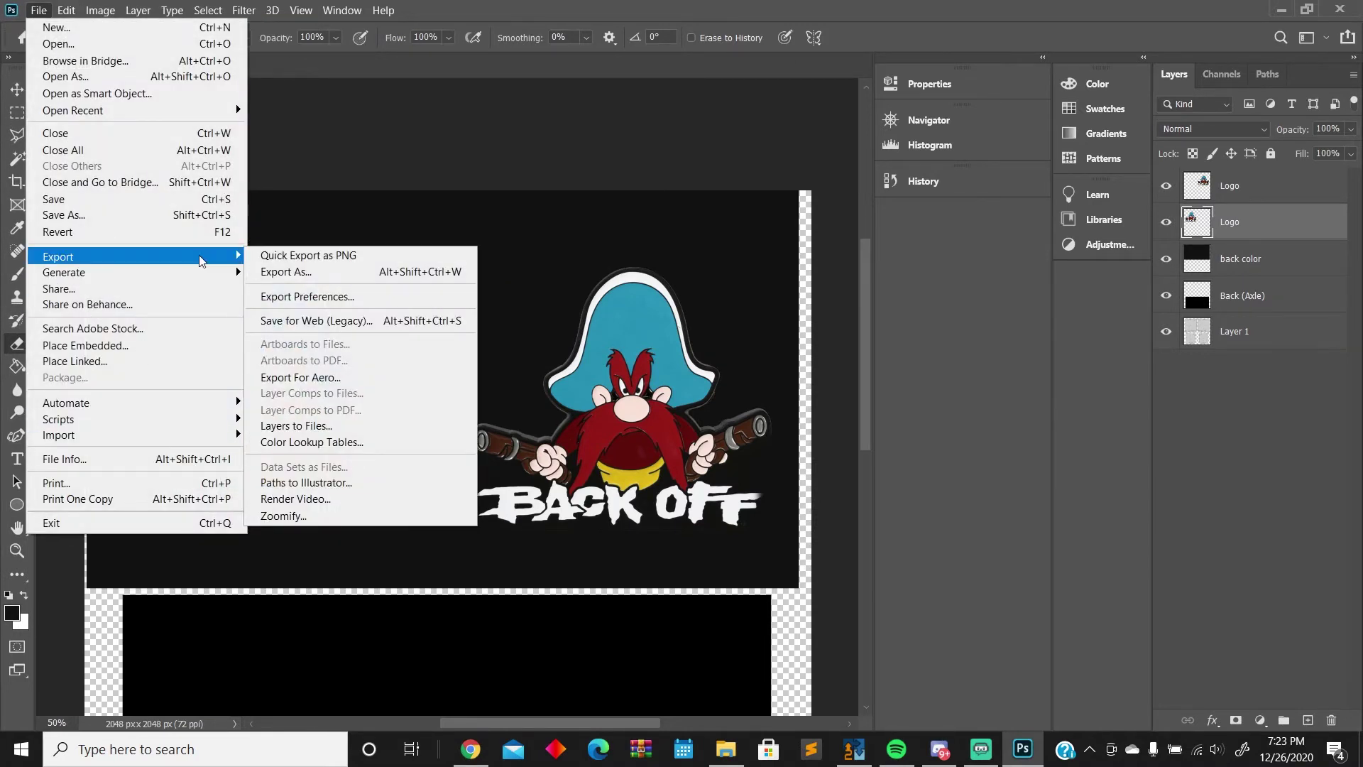
left_click(219, 246)
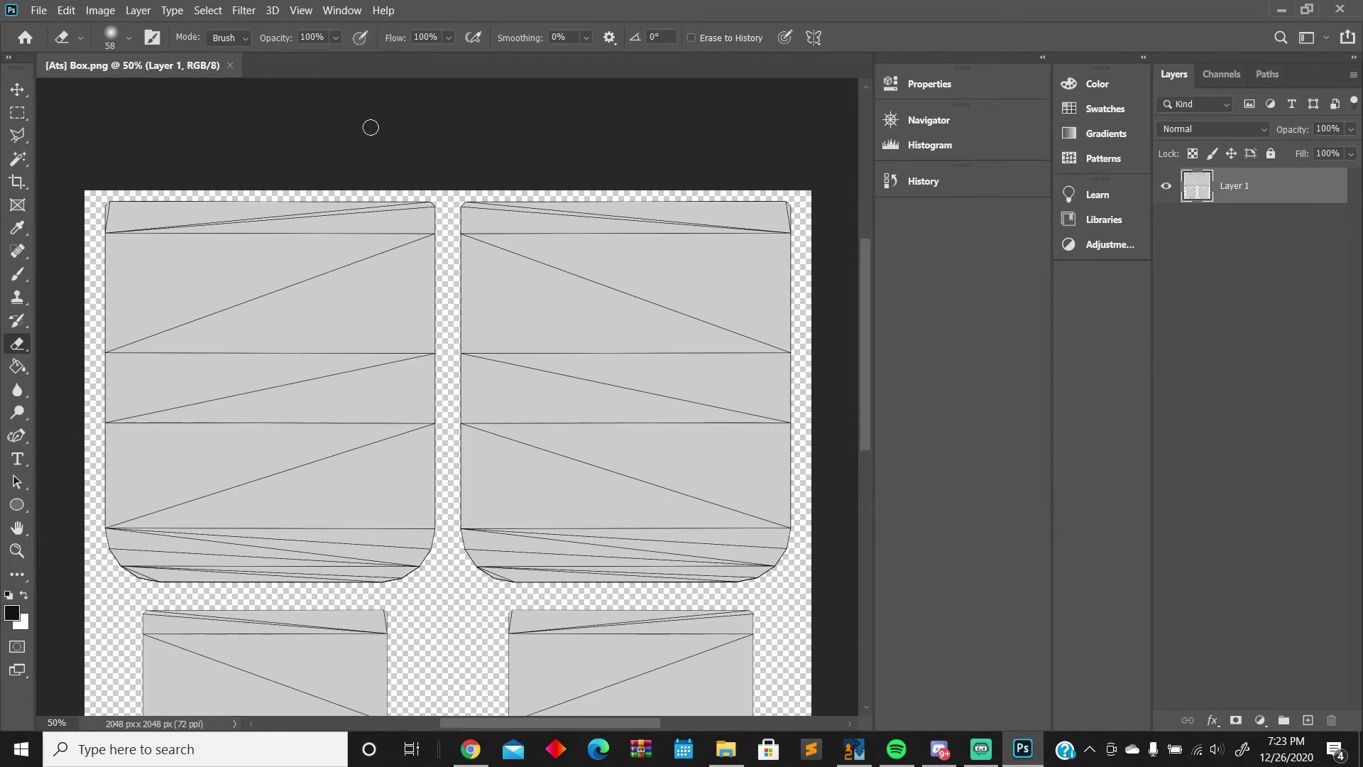
key("ctrl+z")
left_click(66, 10)
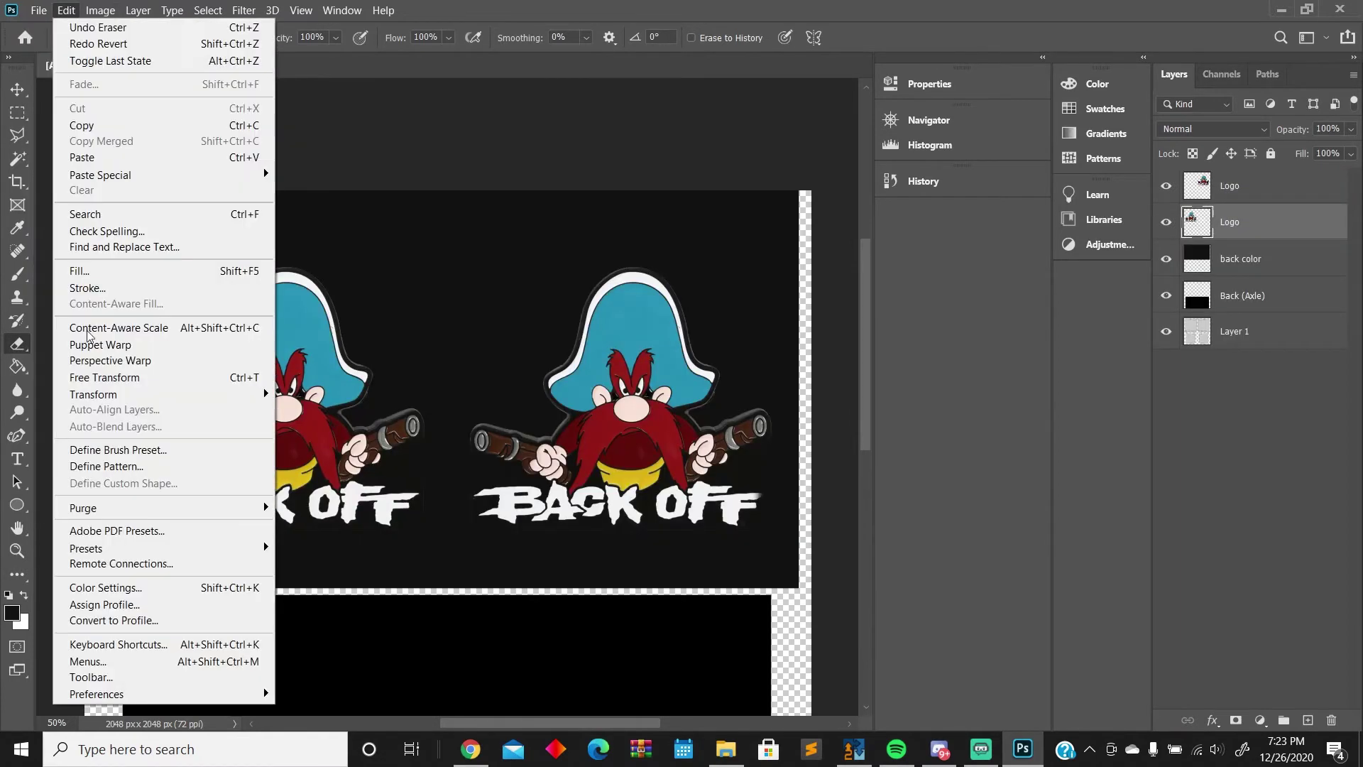
Export the texture as a PNG named yosemite_sam into the Mudflap folder on the Desktop
left_click(37, 12)
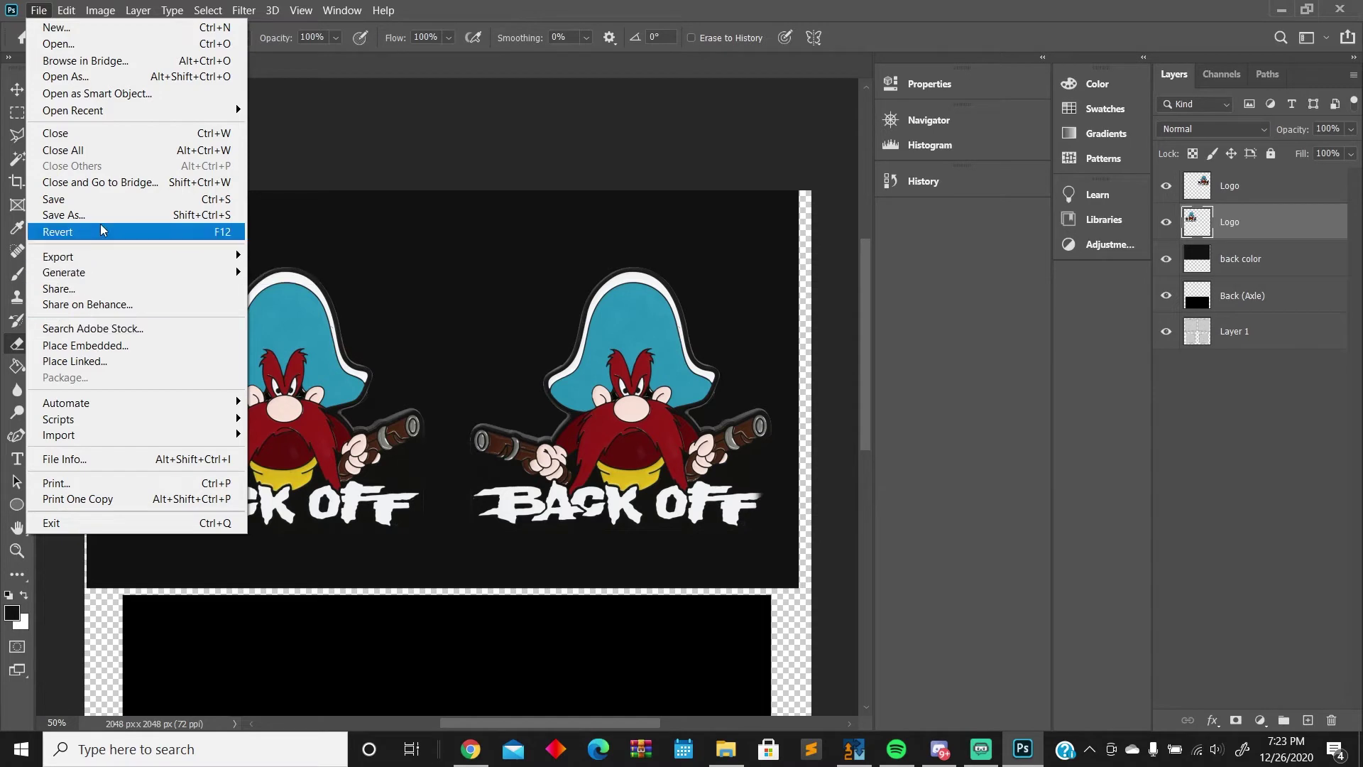
mouse_move(178, 256)
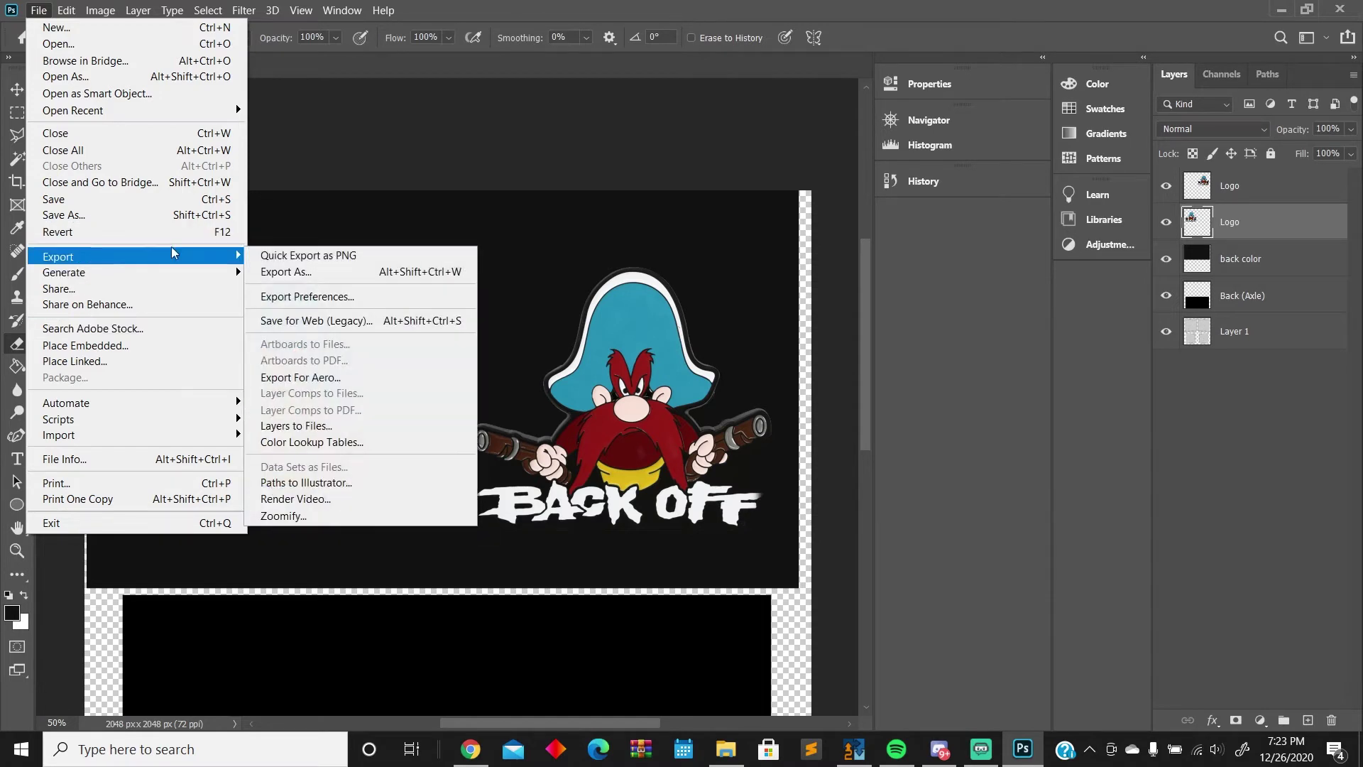
left_click(271, 271)
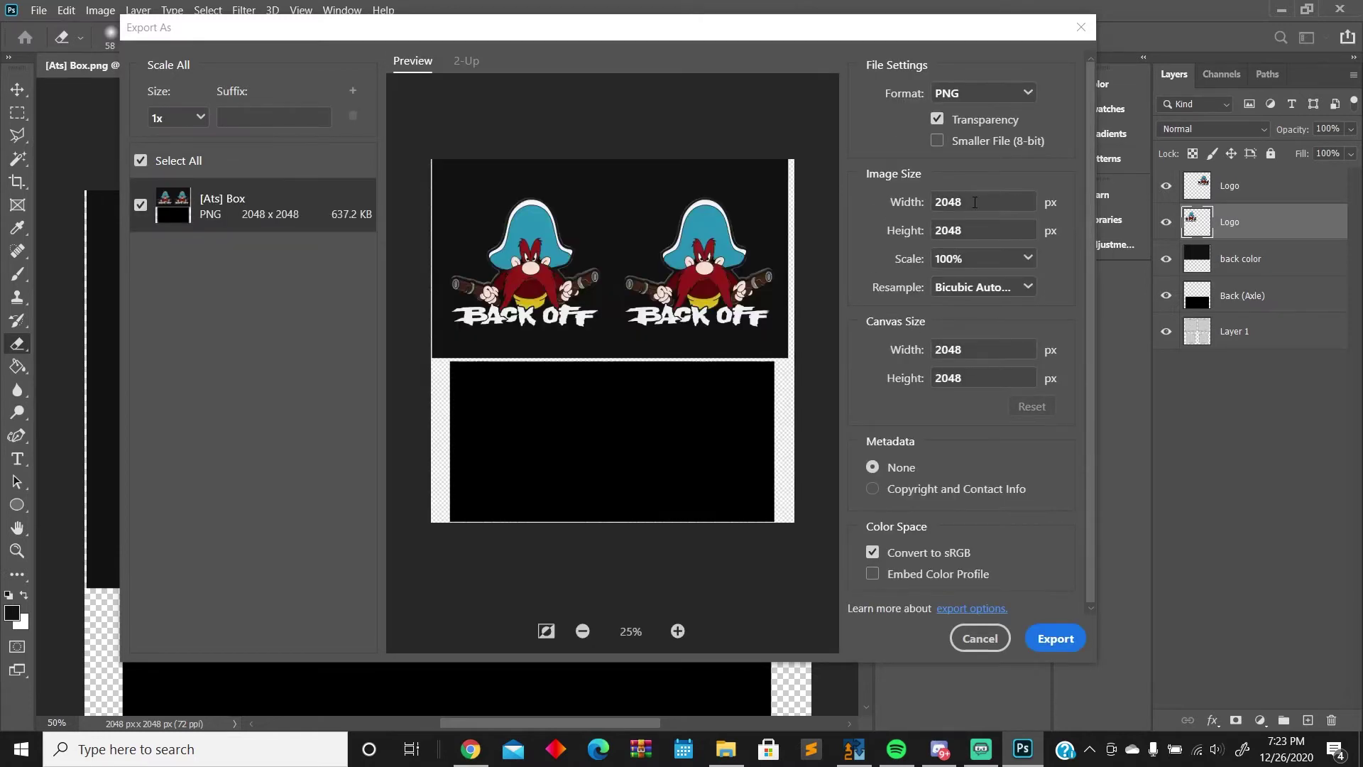
left_click(1050, 637)
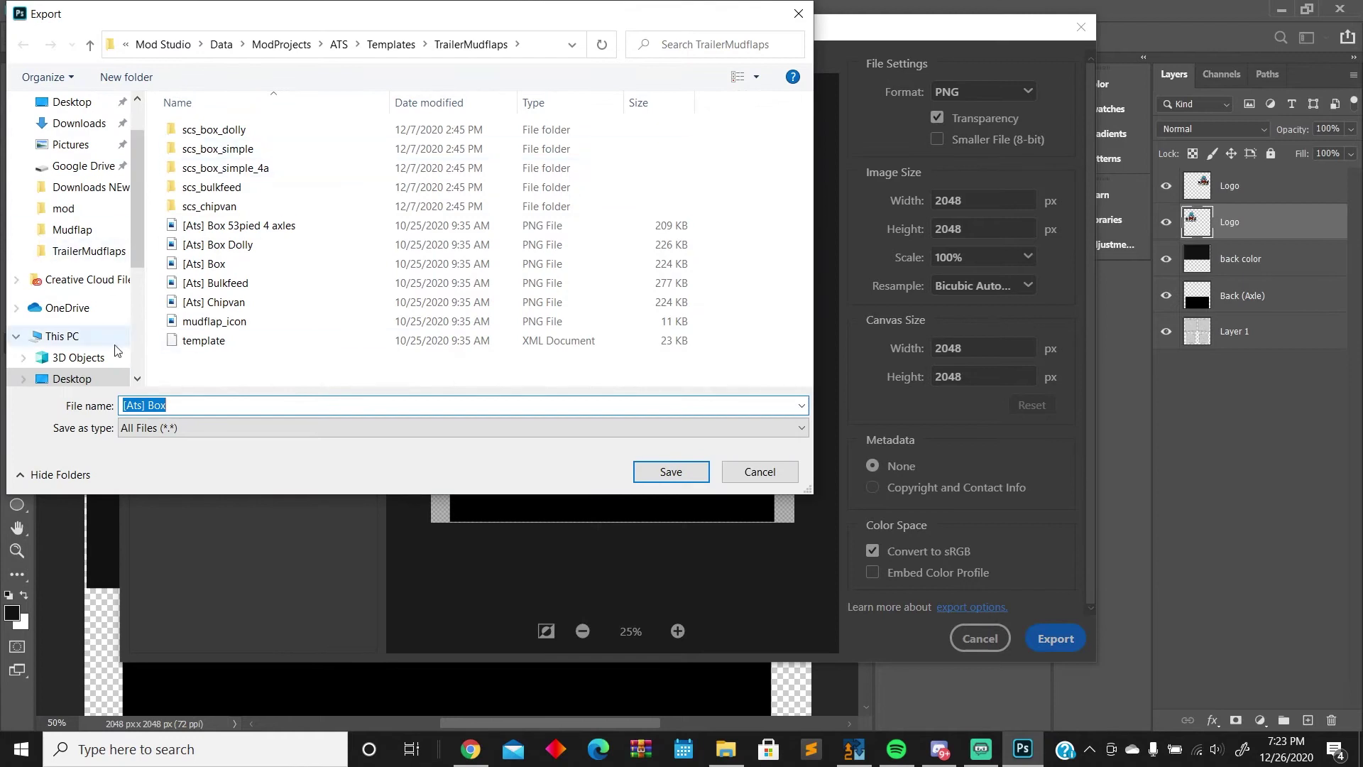
left_click(71, 378)
double_click(534, 279)
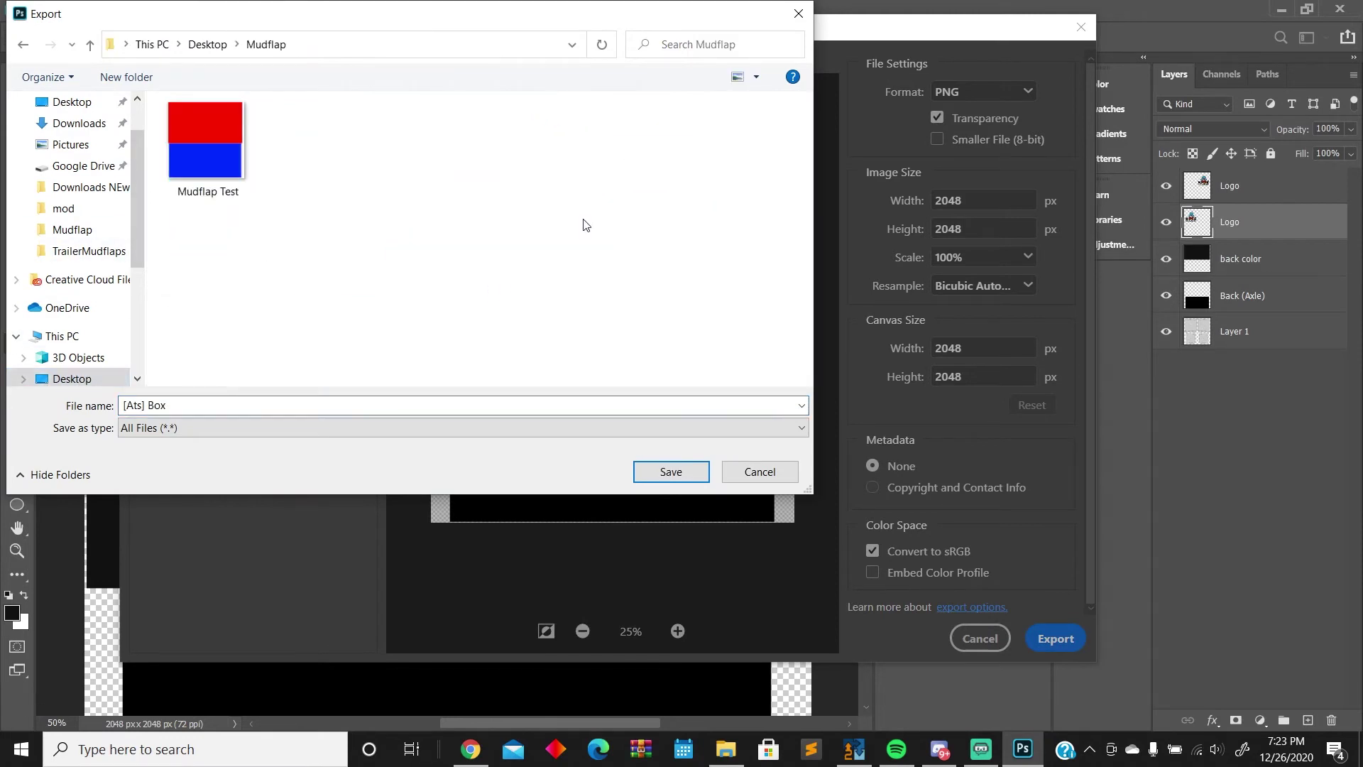
left_click(192, 401)
key("ctrl+a")
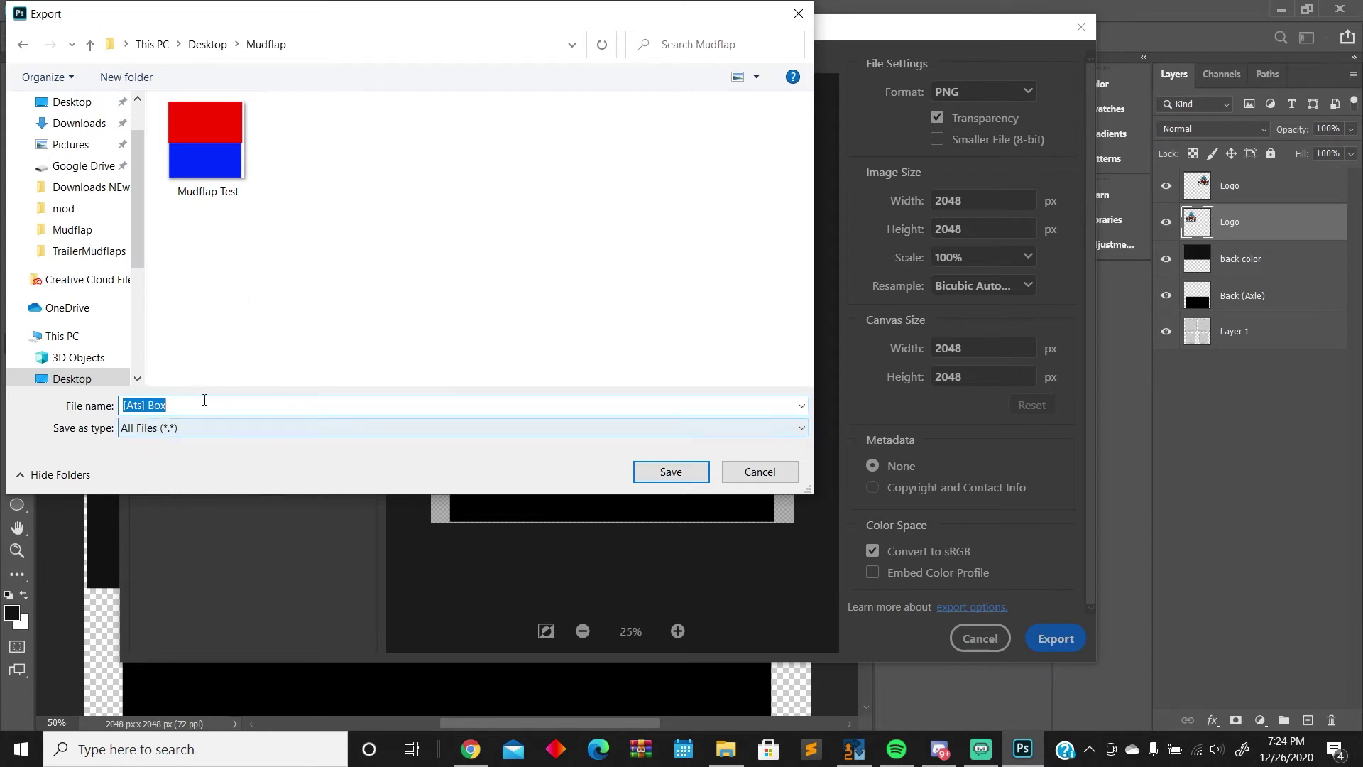
type("yosemite_sam")
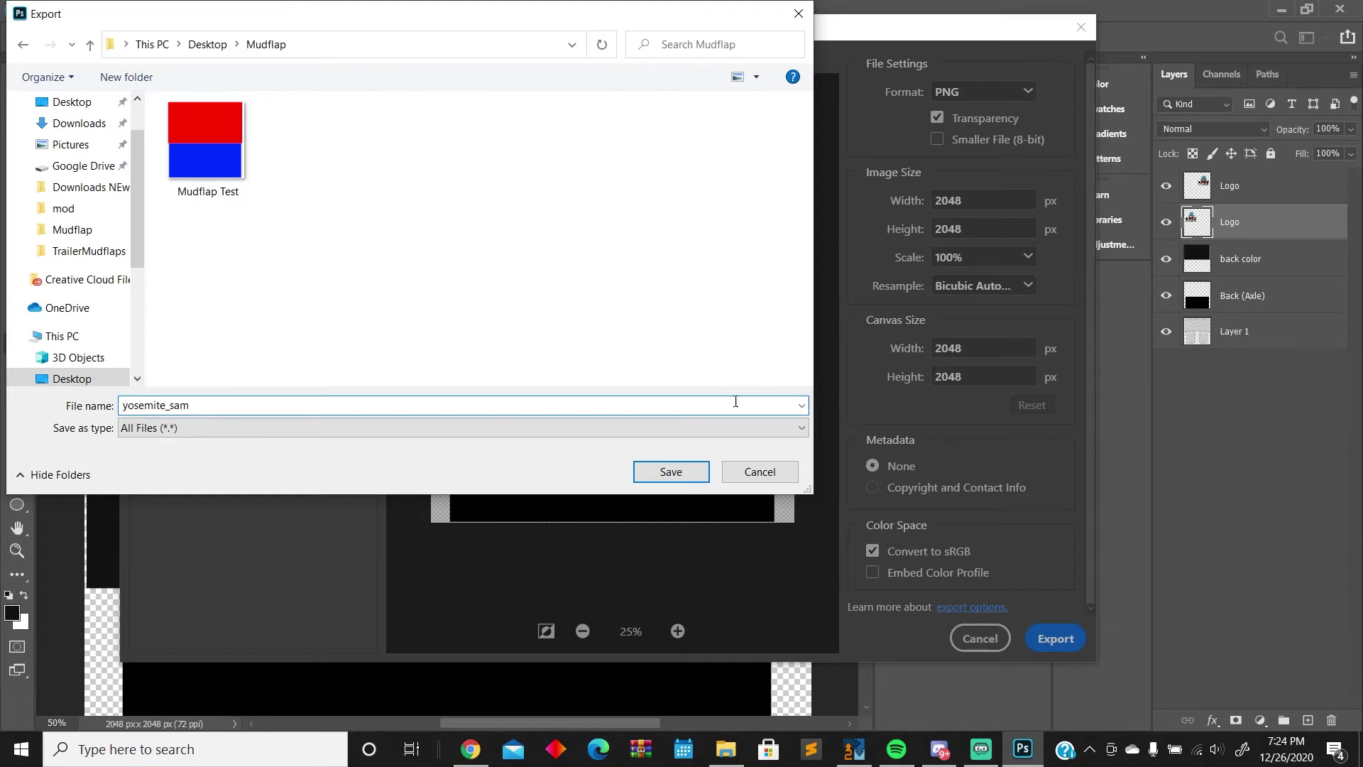
left_click(696, 478)
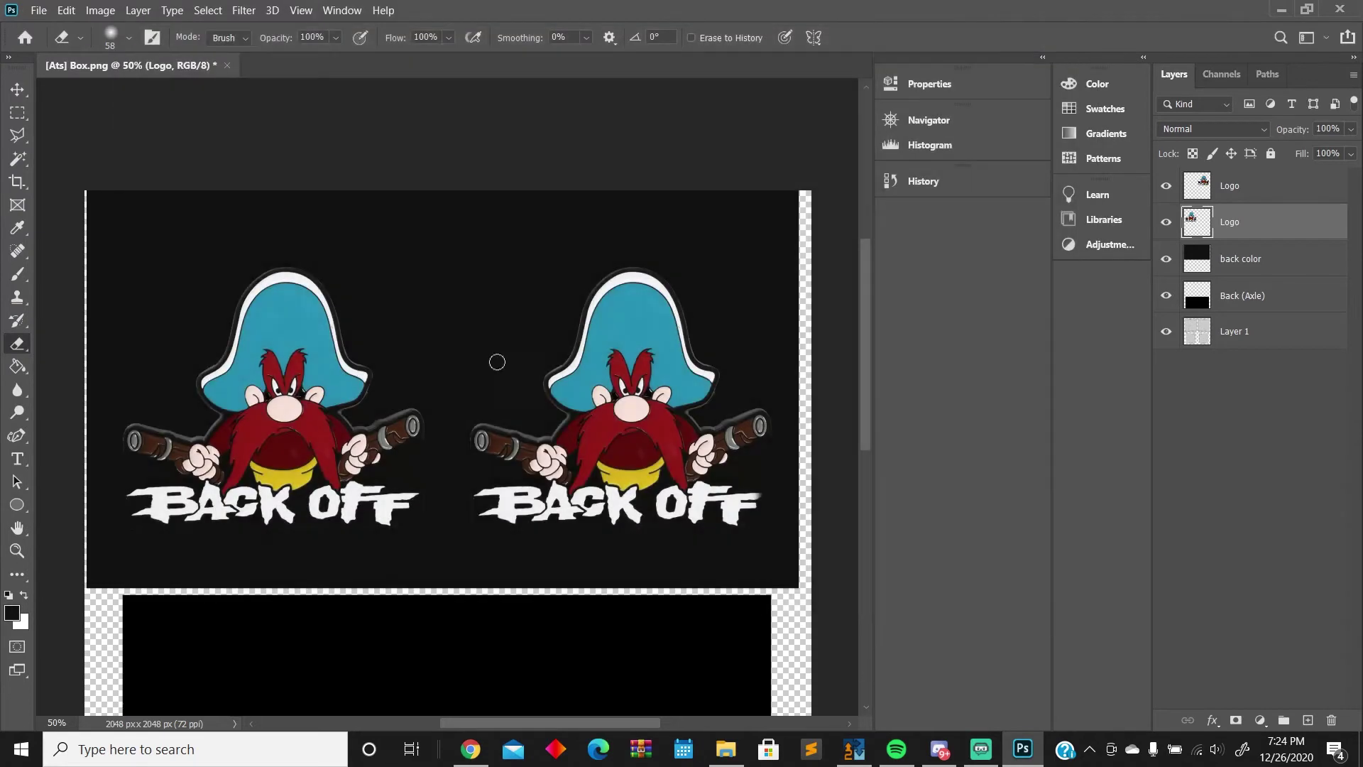
Switch to Mods Studio 2 and fill in the mod manifest with the name Yosemite Sam Mudflap, the author's name and version 1.0
left_click(1281, 9)
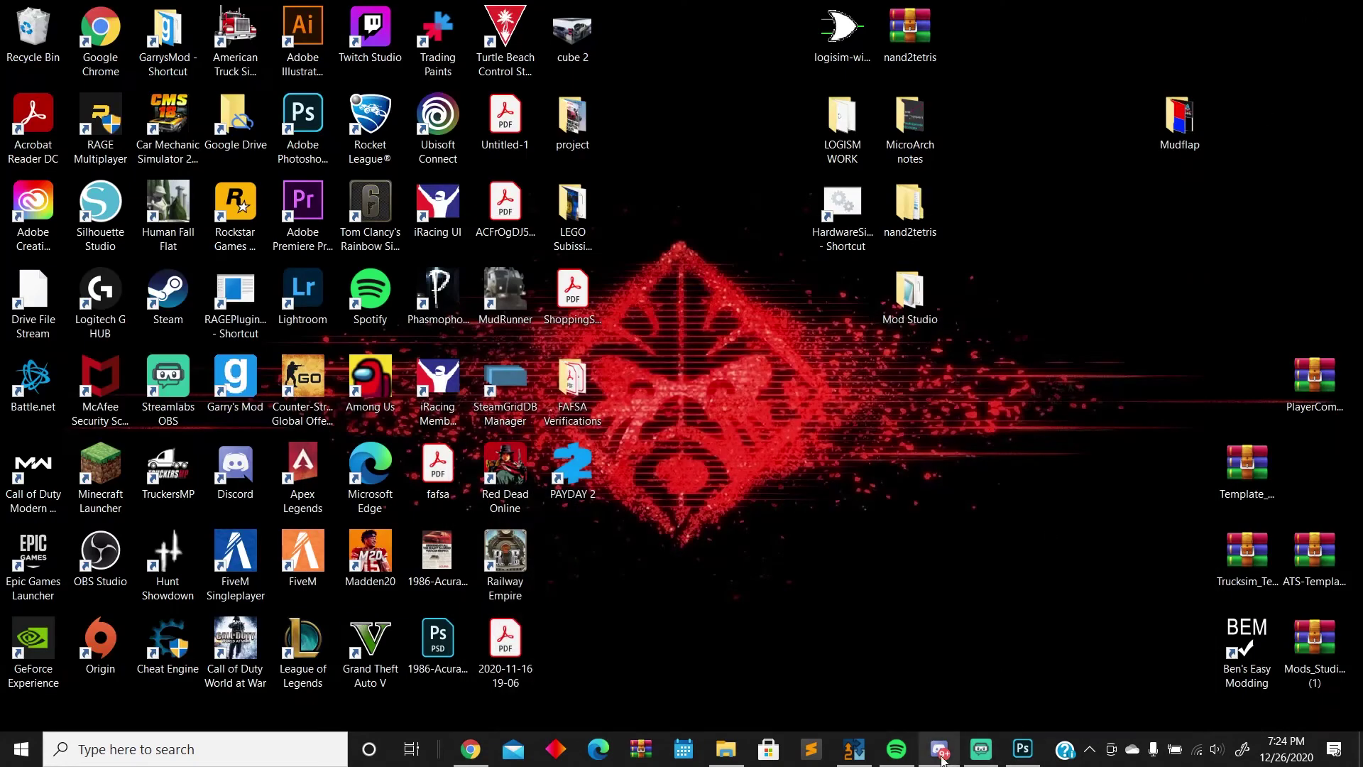
left_click(855, 753)
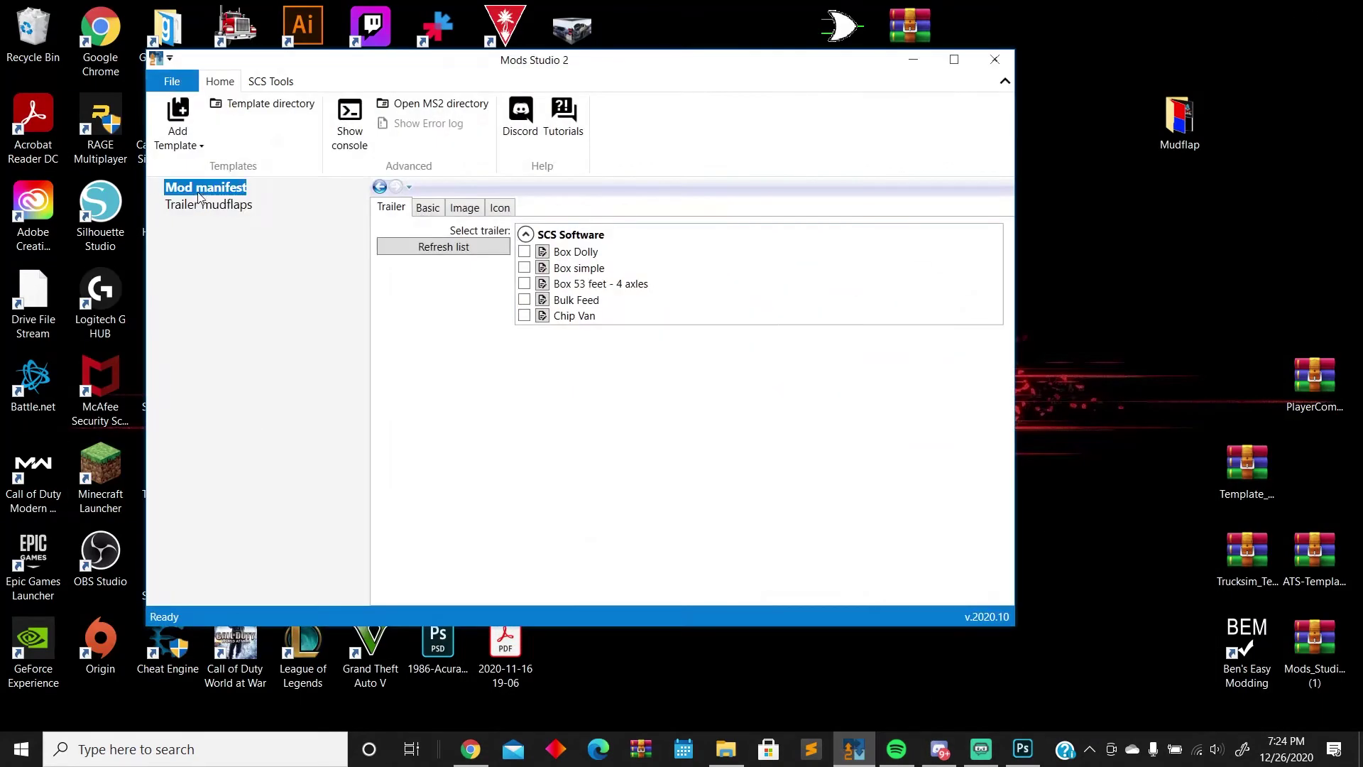
left_click(201, 189)
left_click(576, 236)
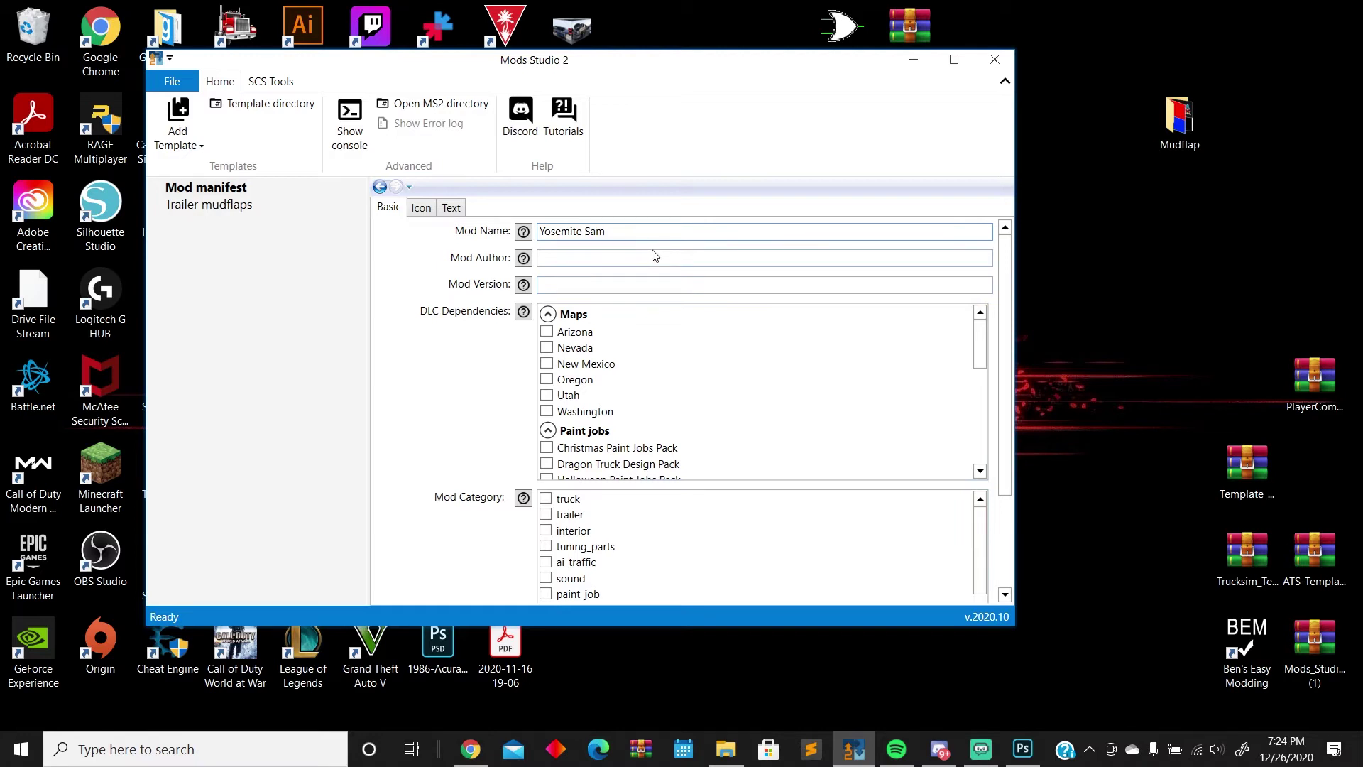
left_click(643, 255)
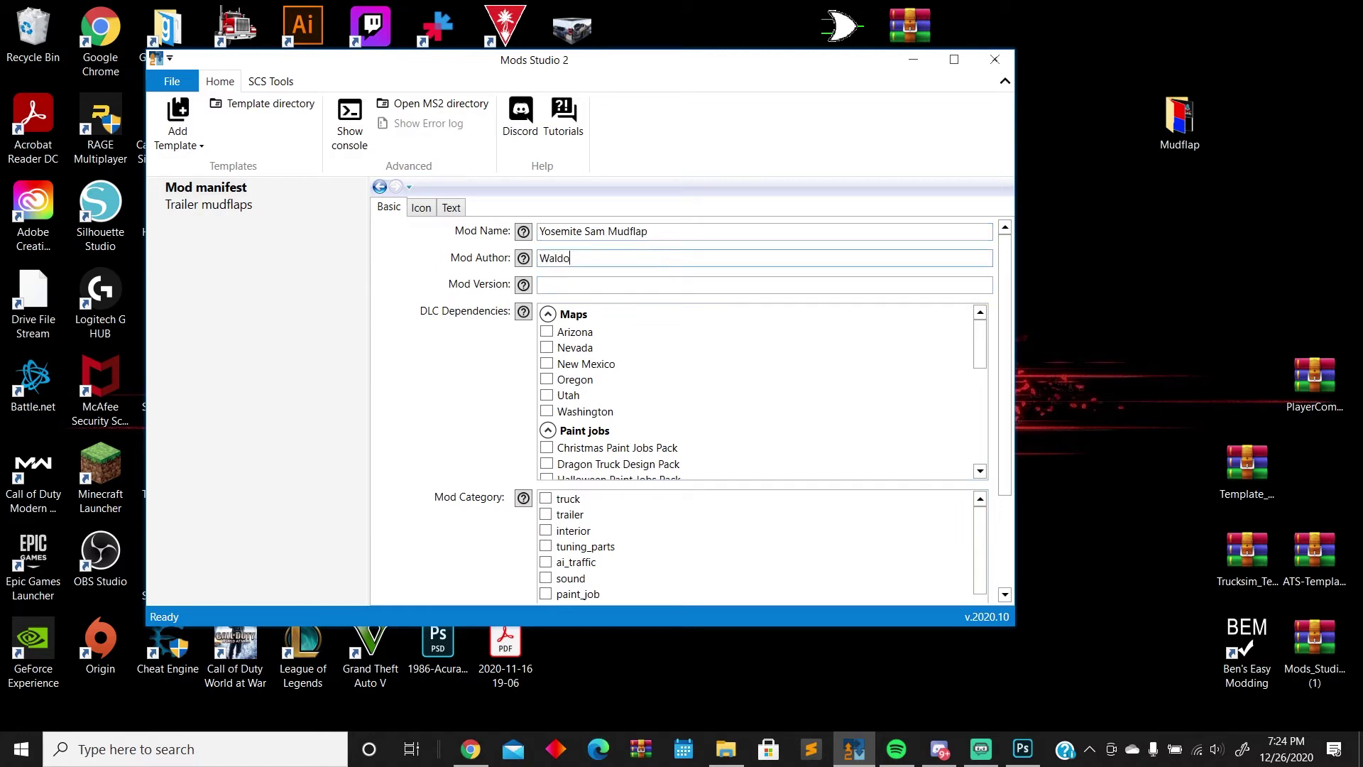
left_click(701, 285)
type("1.0")
Assign the trailer and tuning_parts categories to the mod in its manifest
scroll(584, 481, "down", 5)
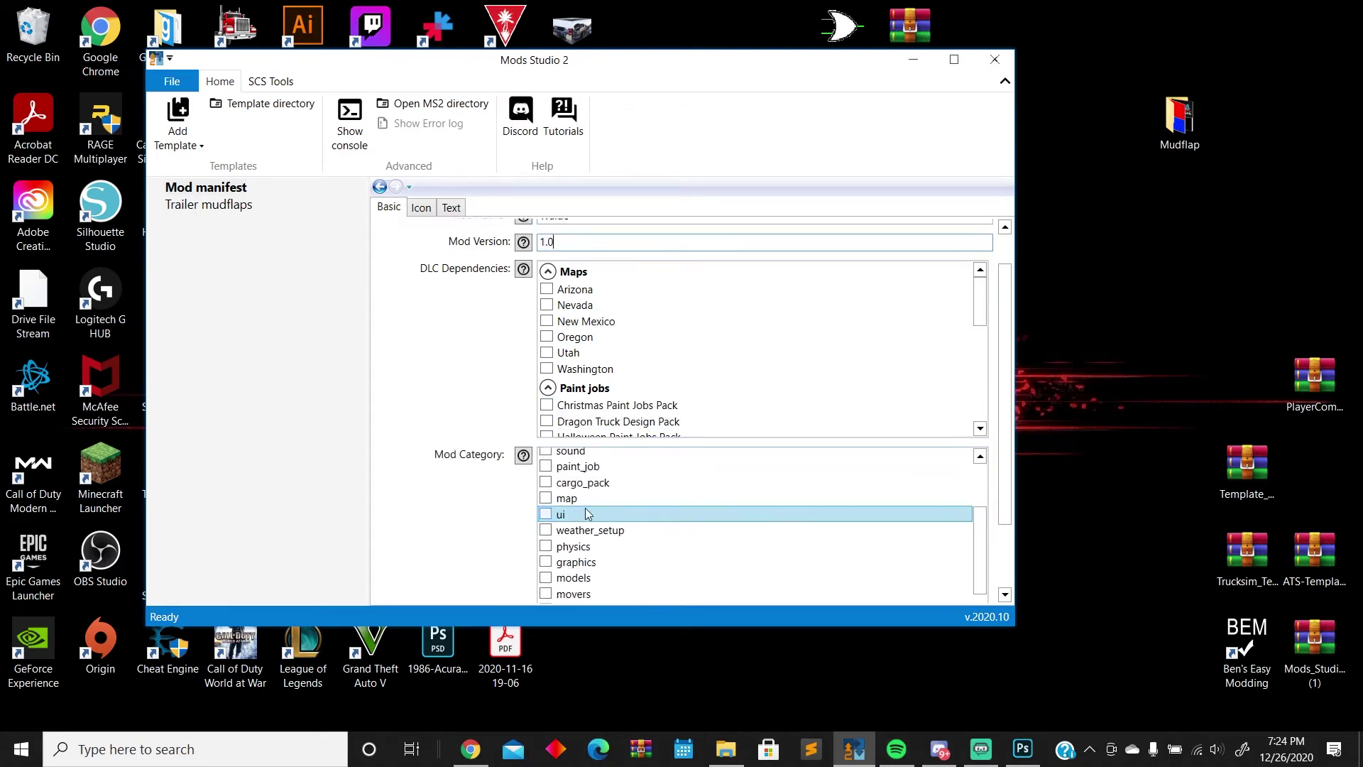
scroll(602, 438, "up", 3)
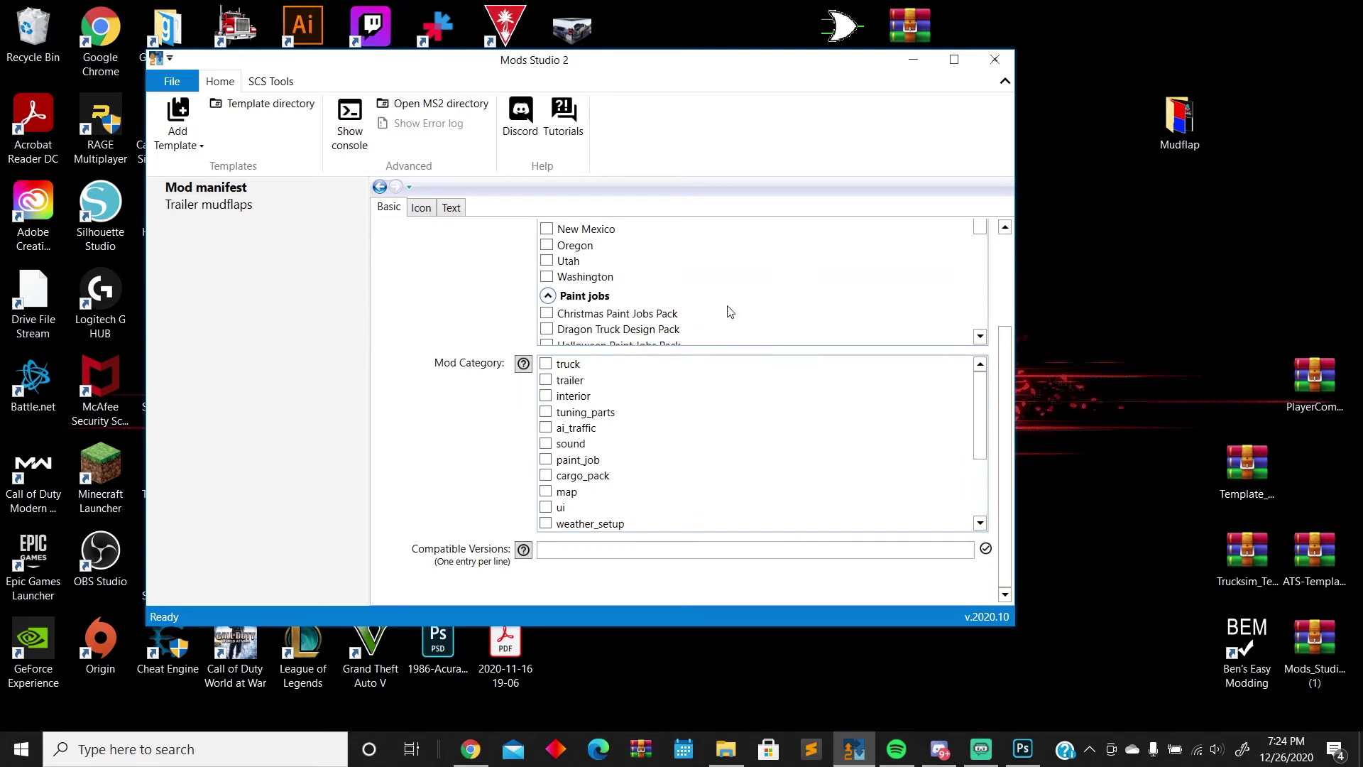
left_click(546, 380)
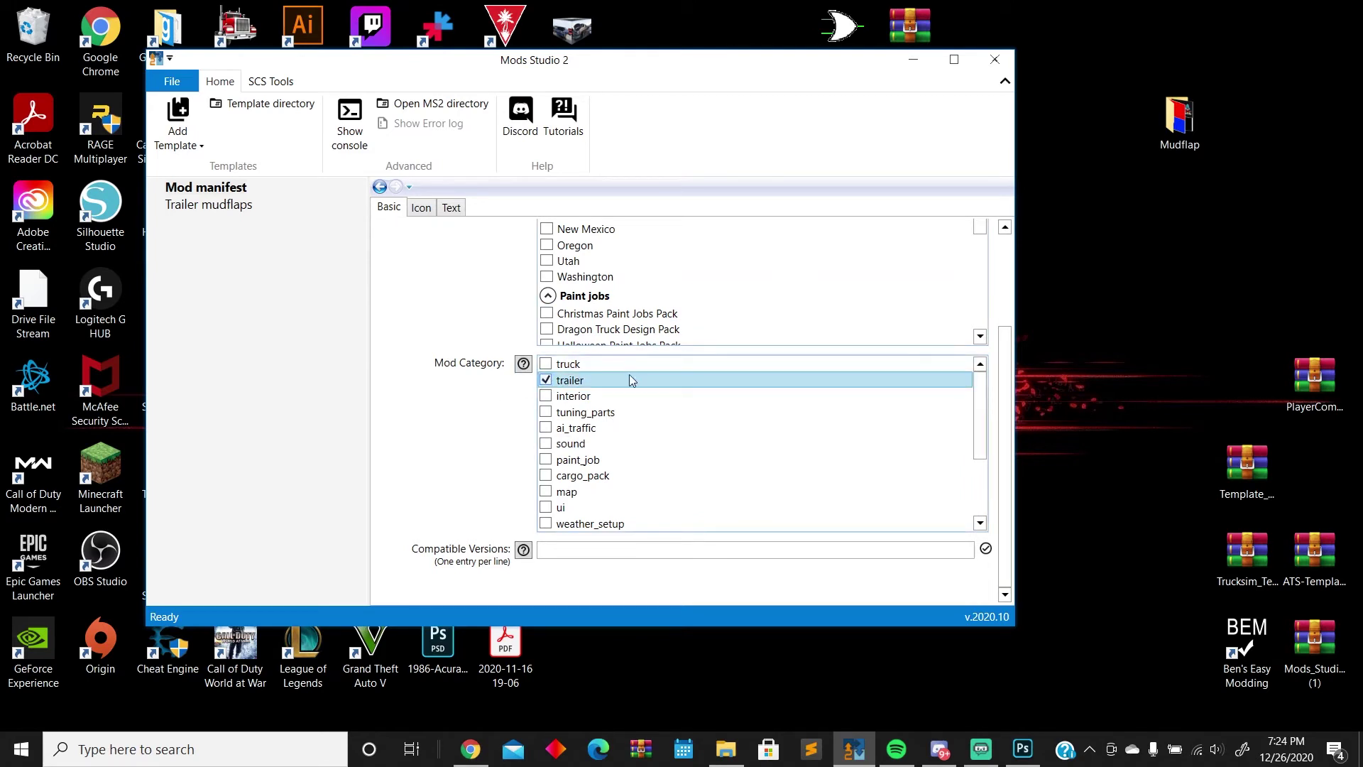
left_click(545, 412)
scroll(647, 411, "down", 2)
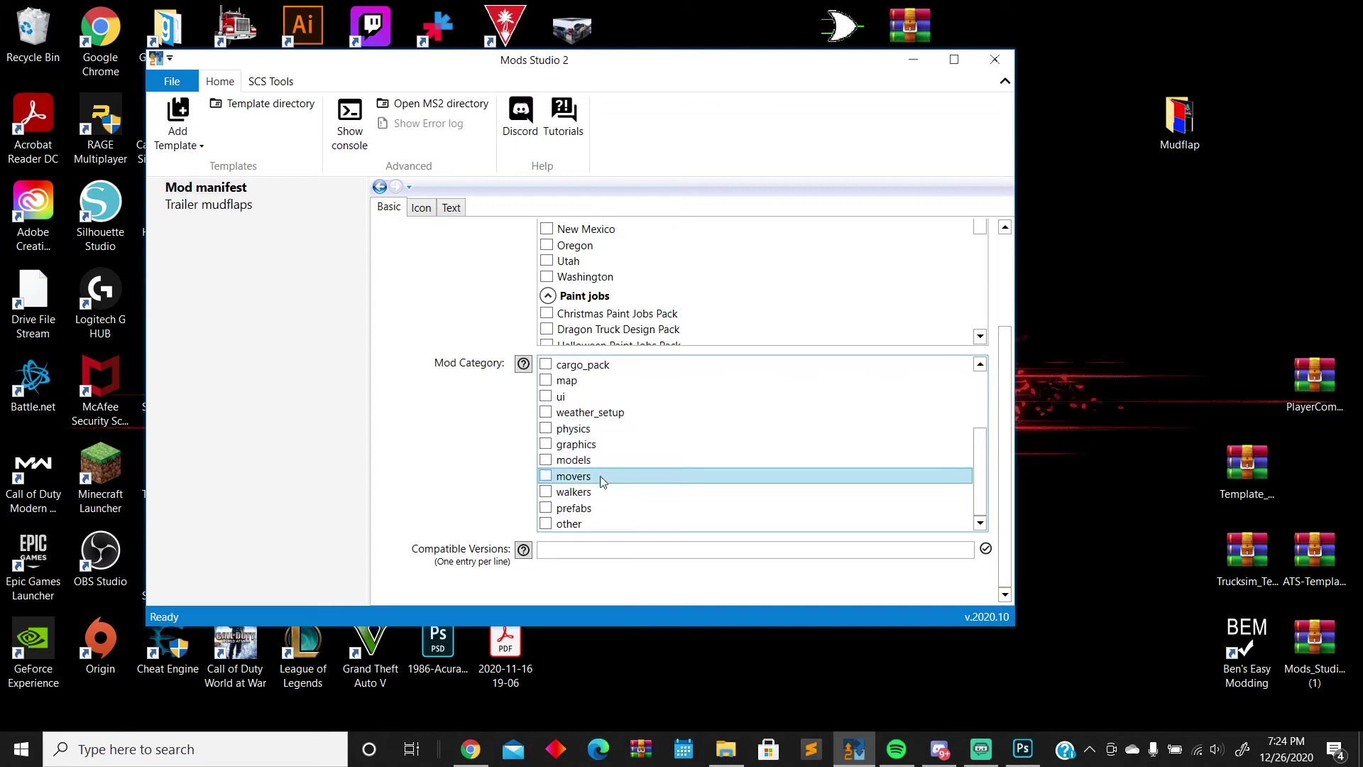
scroll(610, 497, "up", 3)
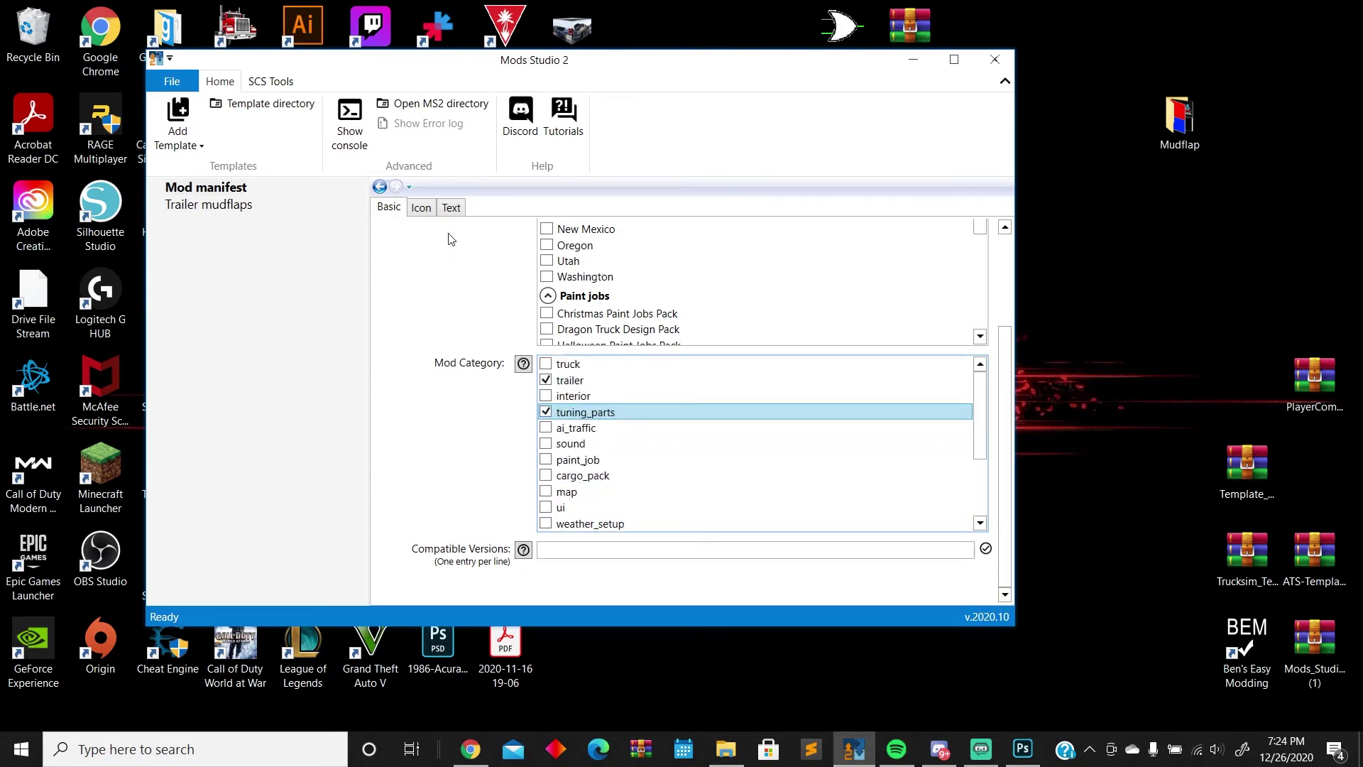
Enter the mod description "Yosemite SAM Mudflaps" and open the Trailer mudflaps template
left_click(421, 211)
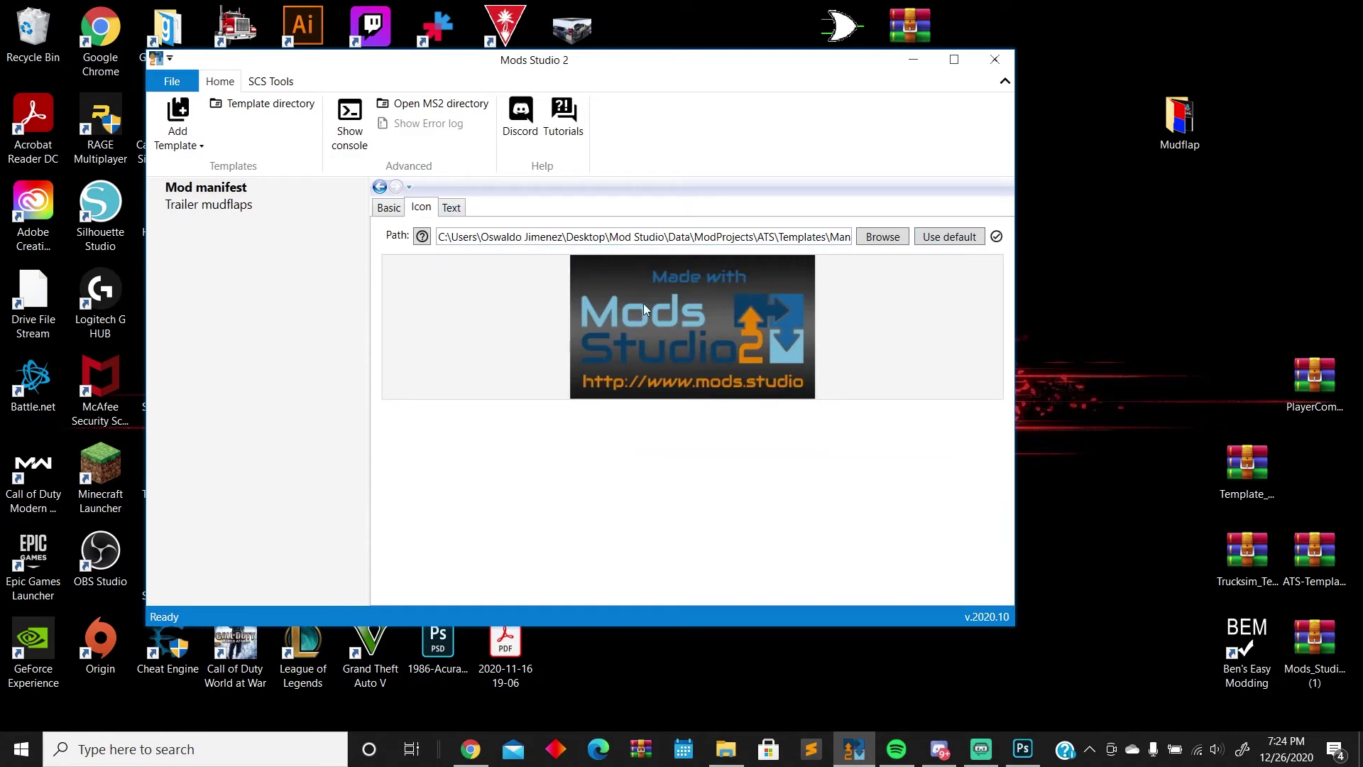
left_click(452, 208)
left_click(592, 235)
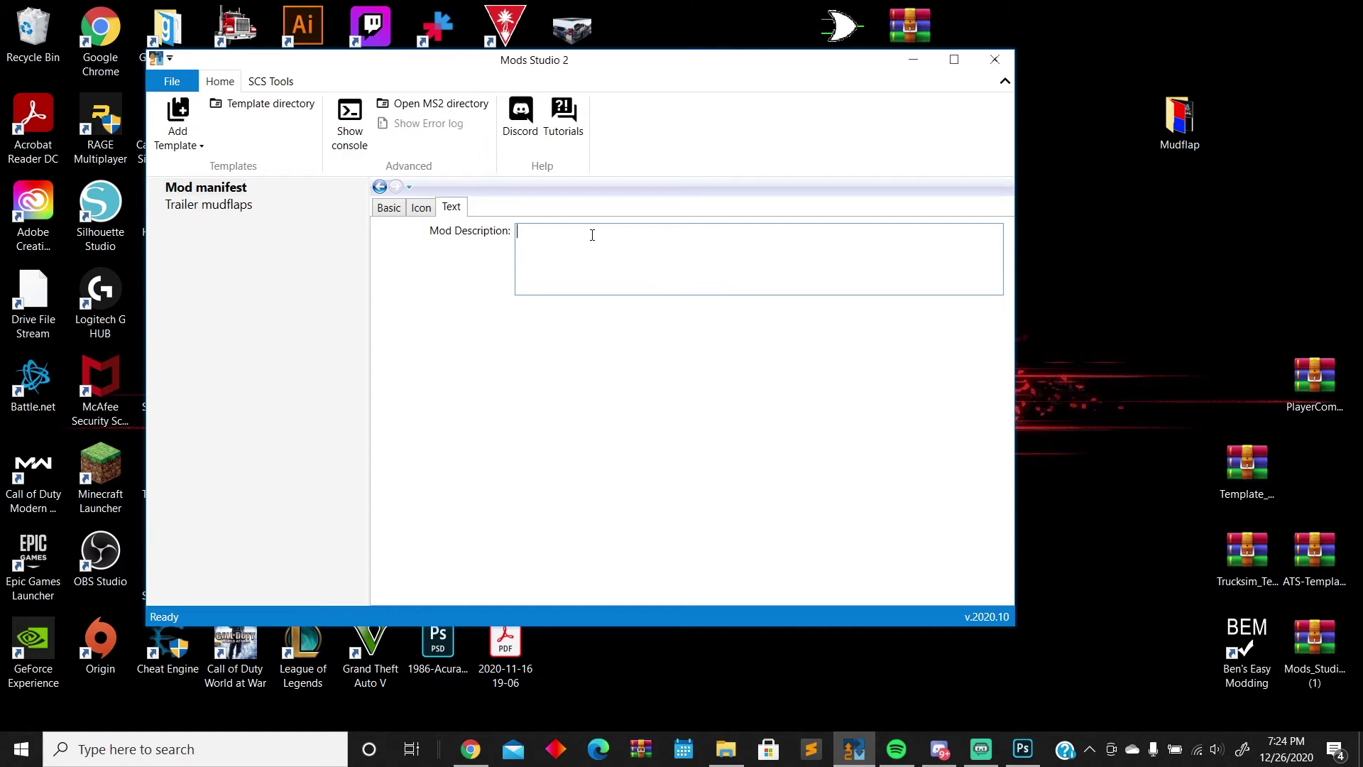
type("Yosemite SAM Mudflaps")
left_click(248, 210)
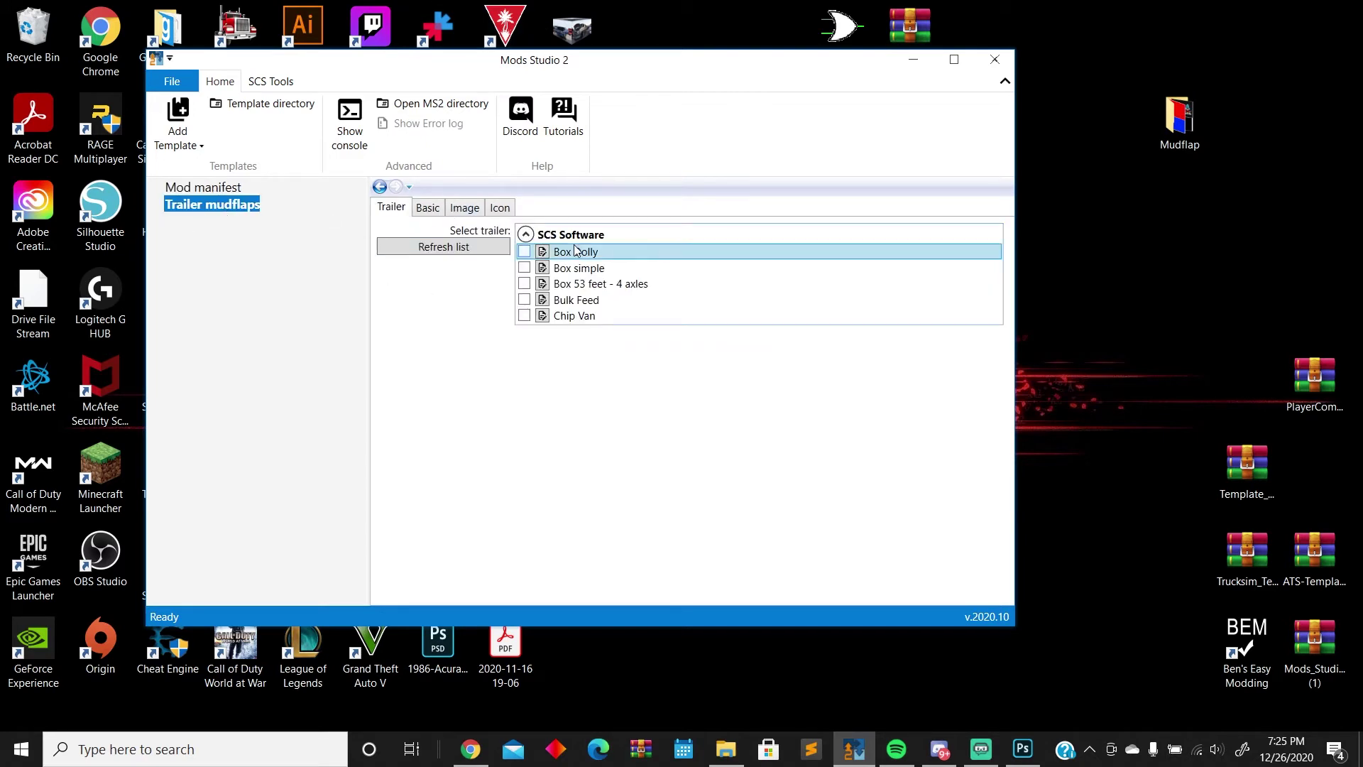
key("Up")
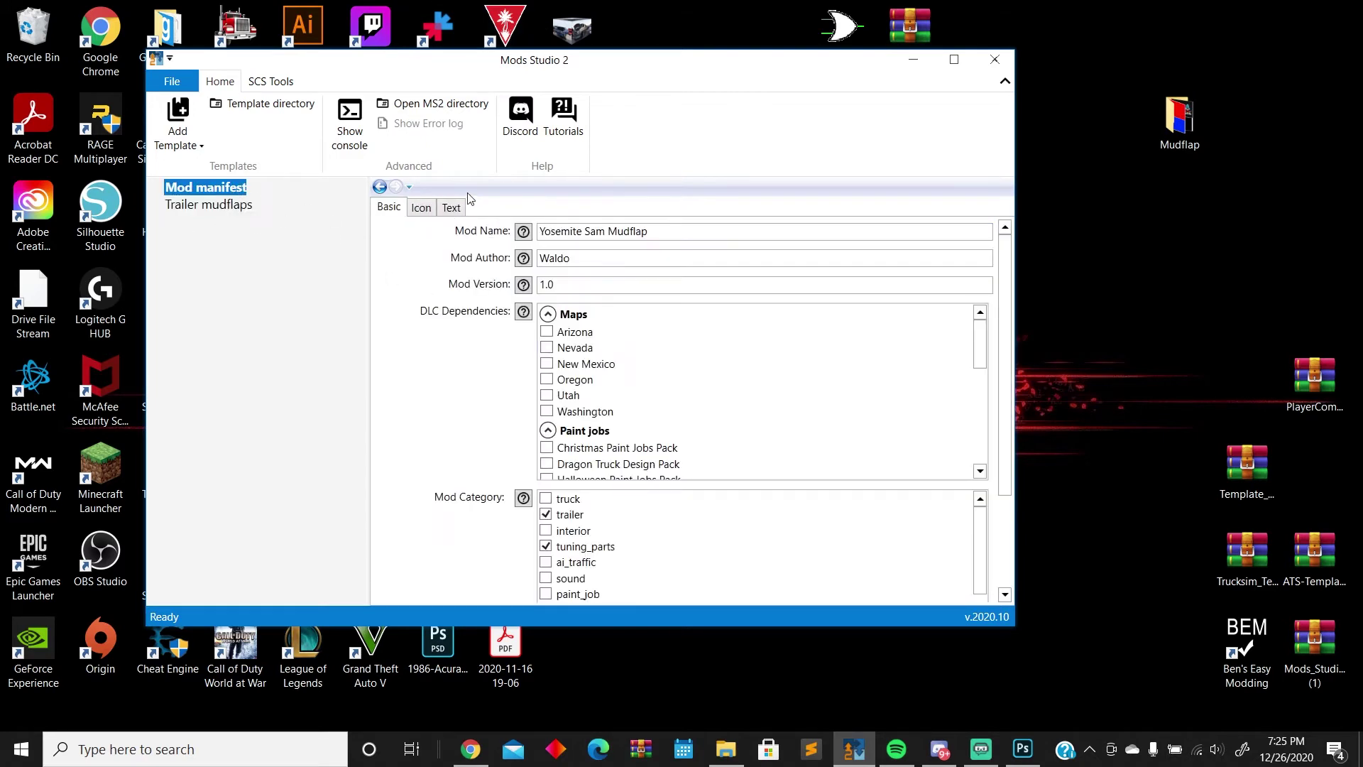
left_click(216, 210)
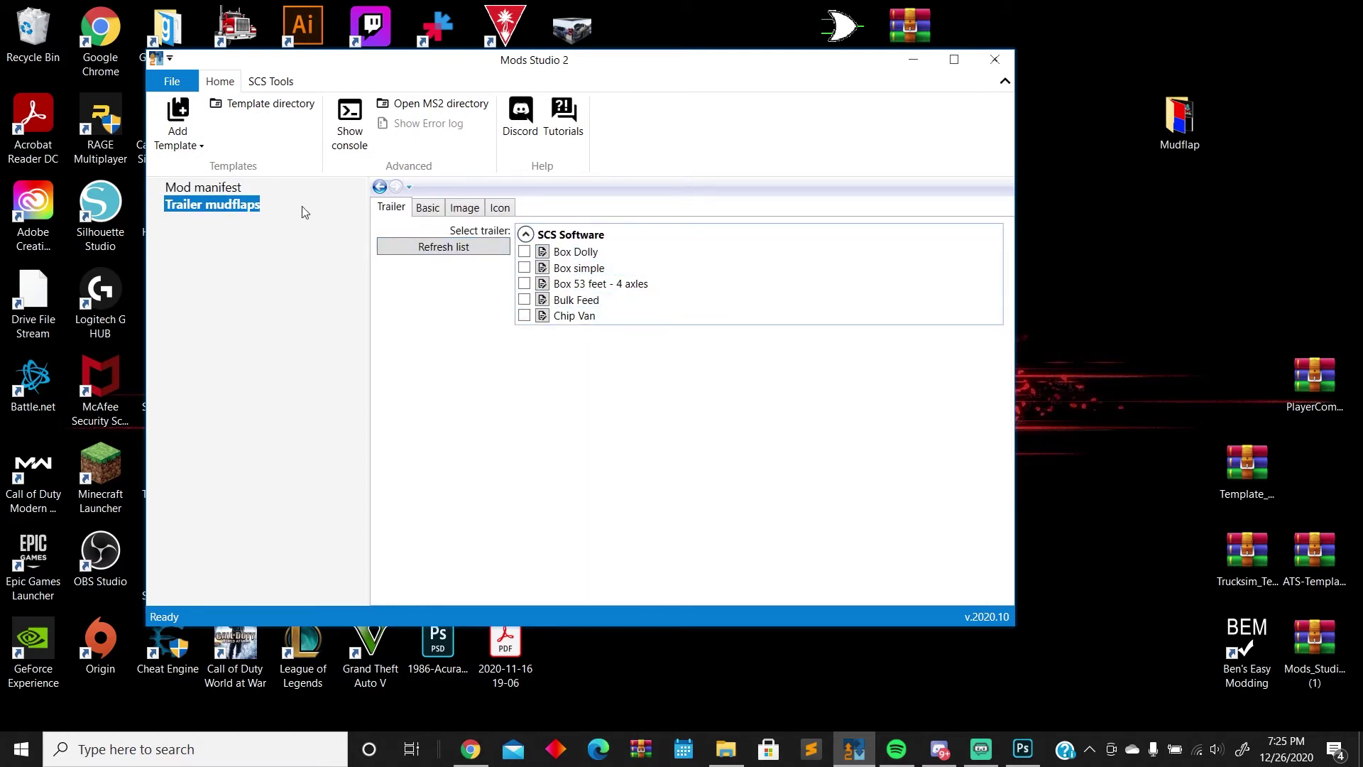
left_click(525, 252)
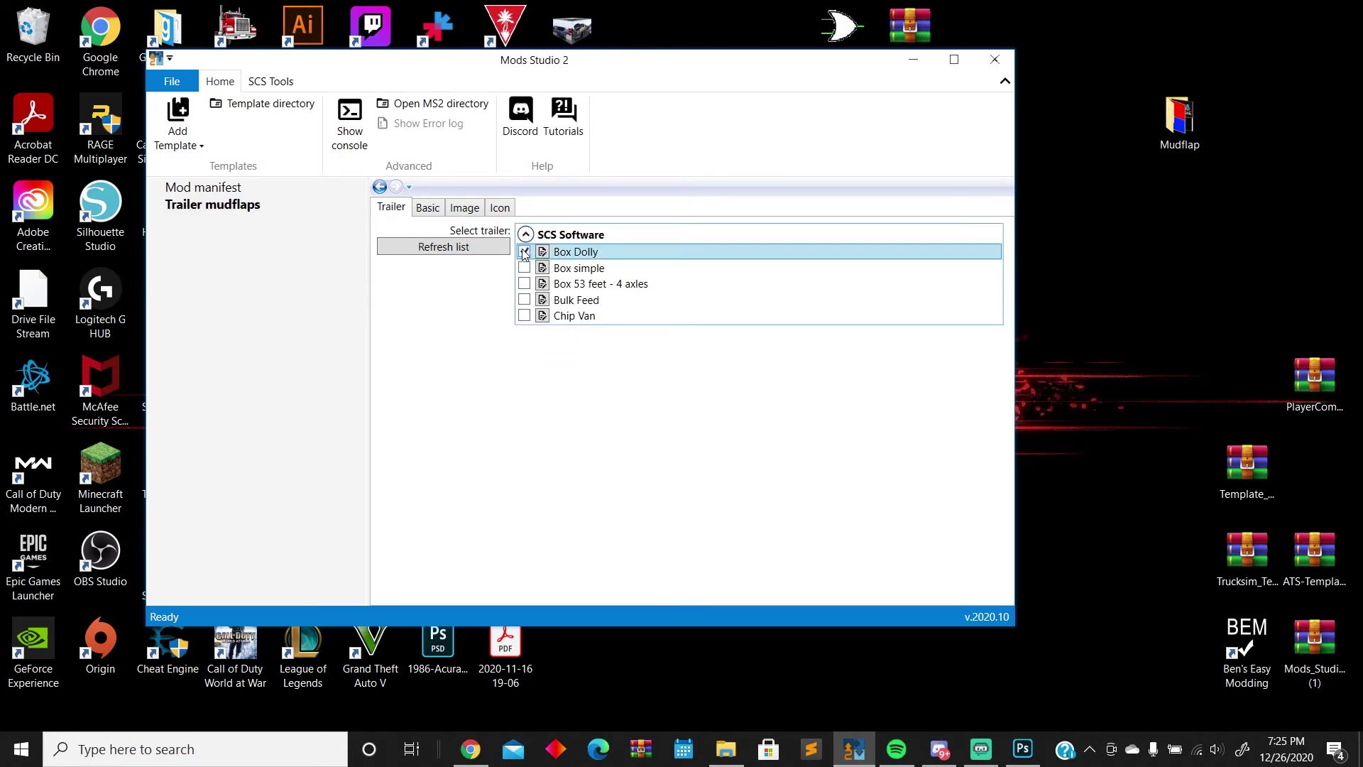
left_click(525, 268)
left_click(525, 283)
left_click(524, 299)
left_click(524, 315)
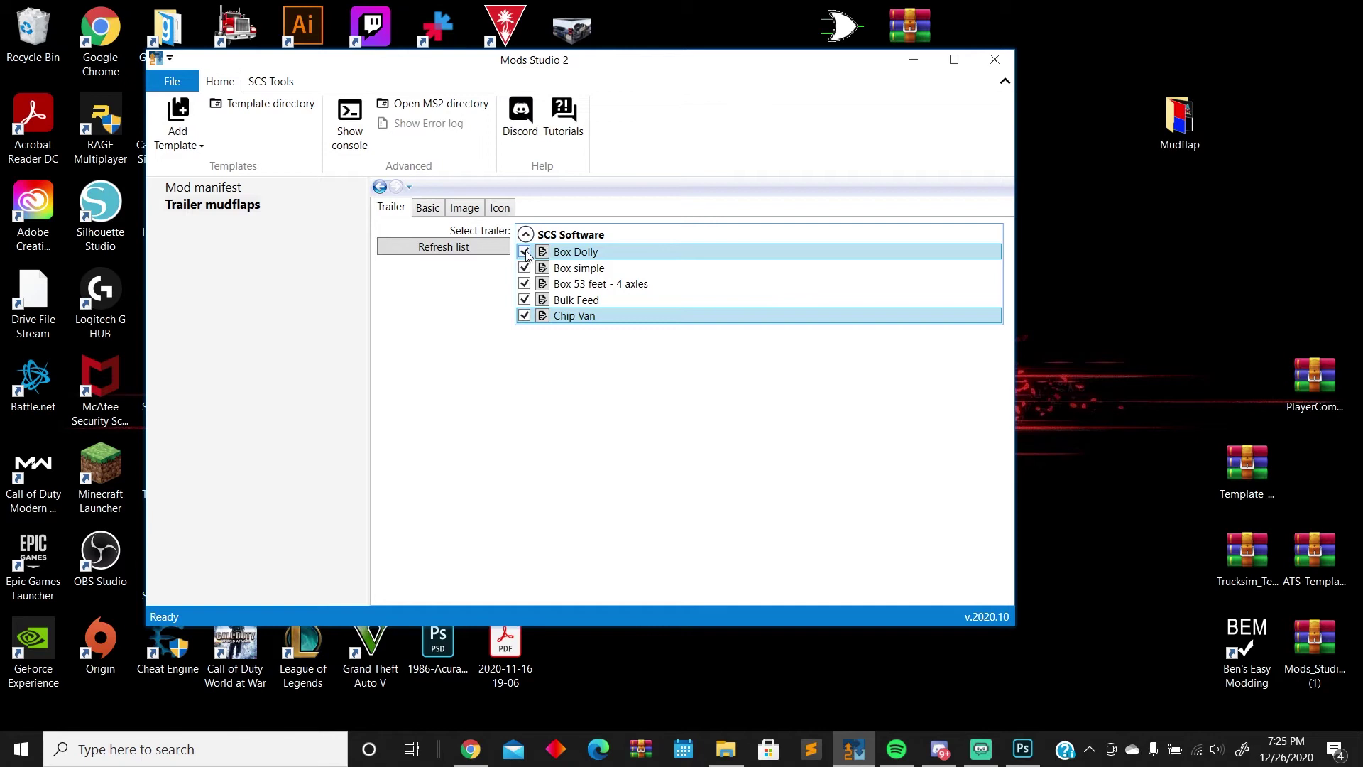
left_click(525, 251)
left_click(524, 268)
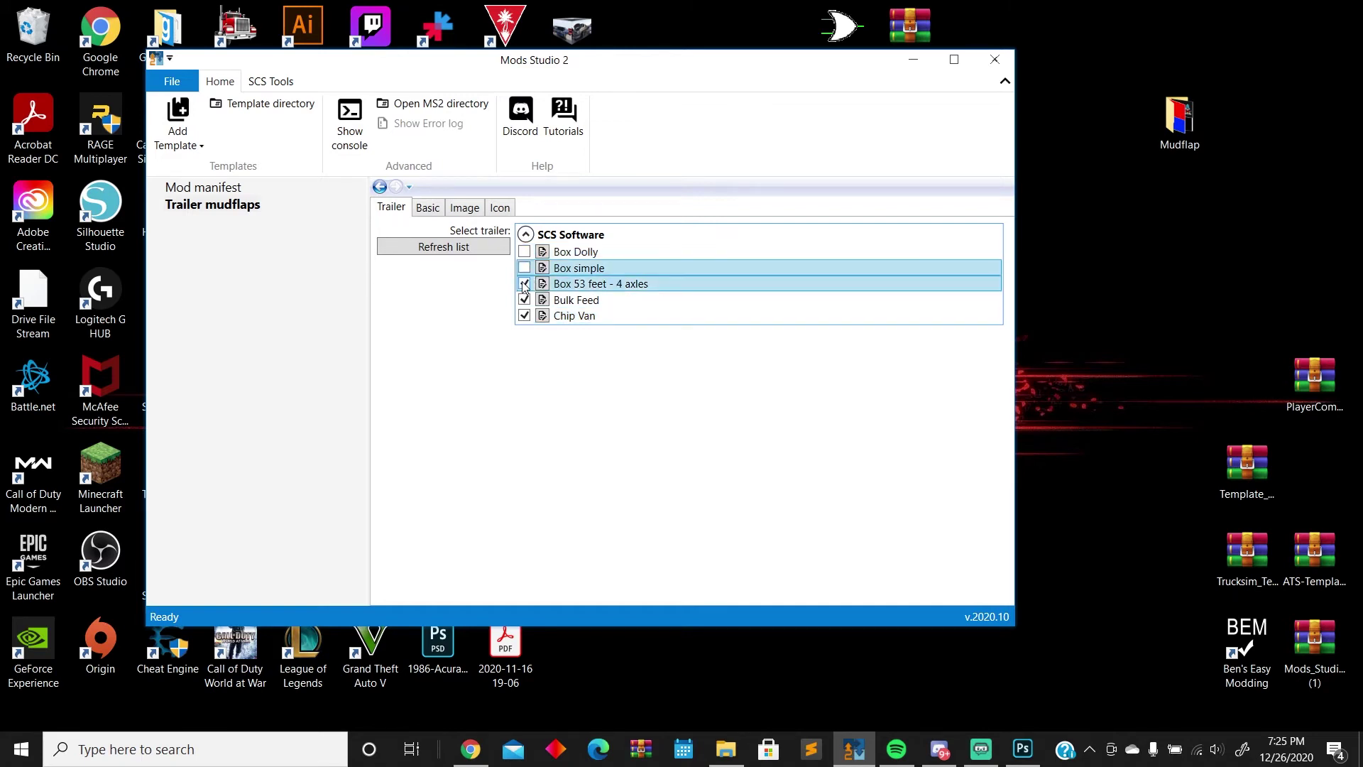
left_click(525, 283)
left_click(525, 299)
left_click(525, 315)
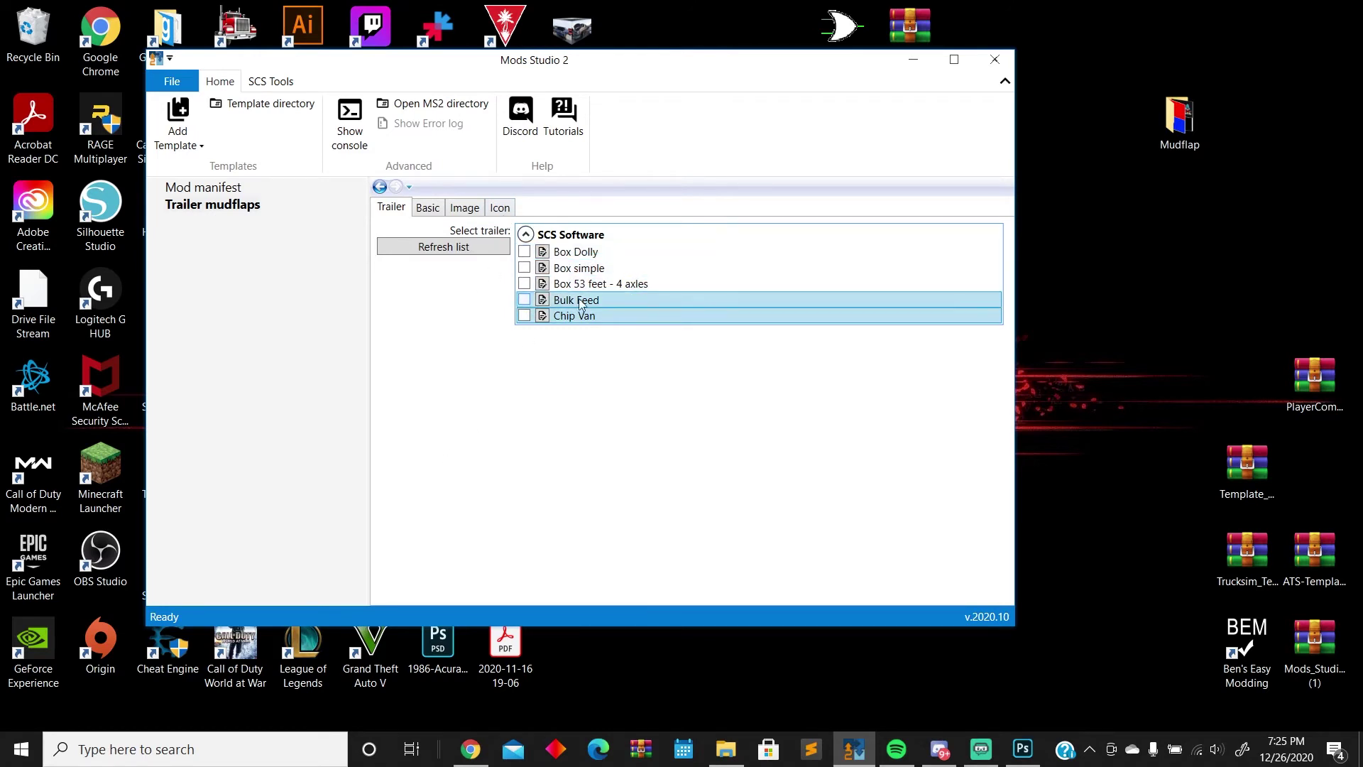
Choose Box simple as the only trailer for the mudflap
left_click(524, 268)
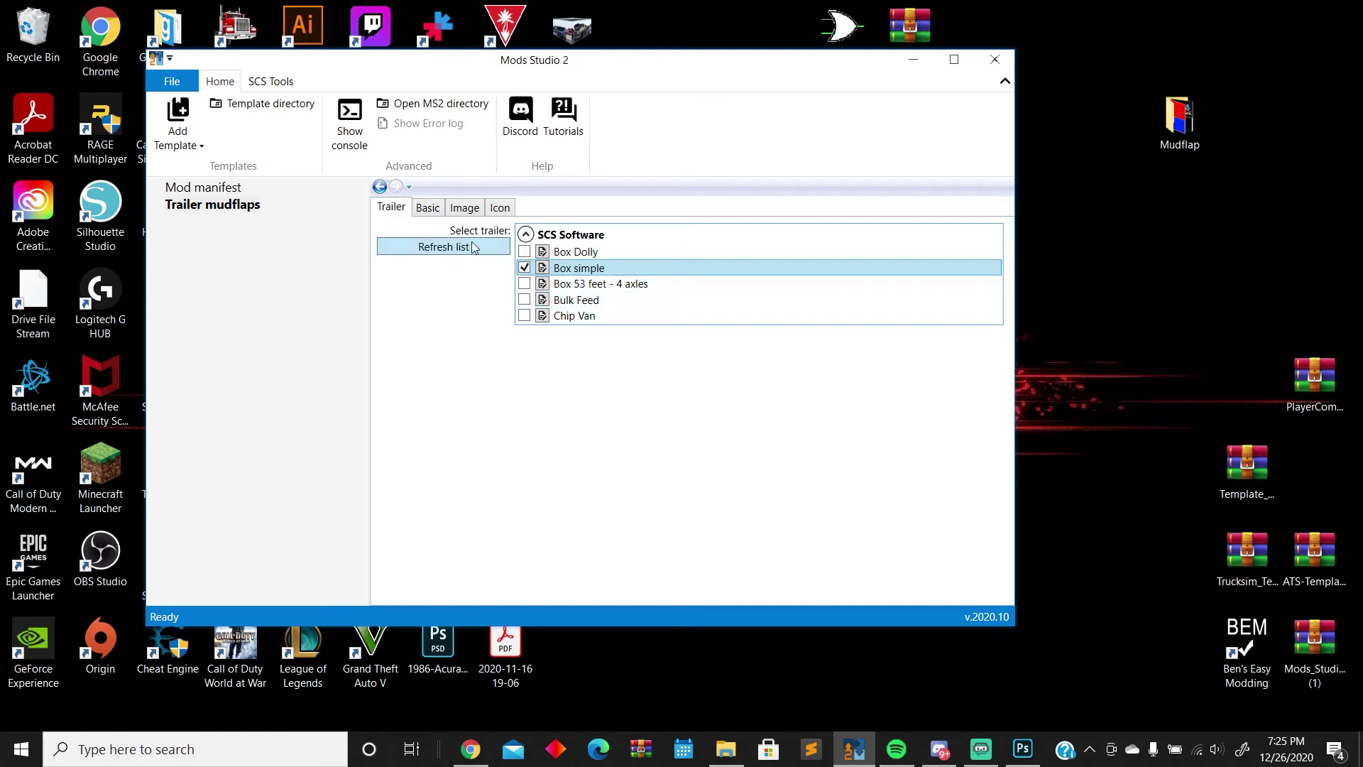
left_click(427, 210)
left_click(390, 208)
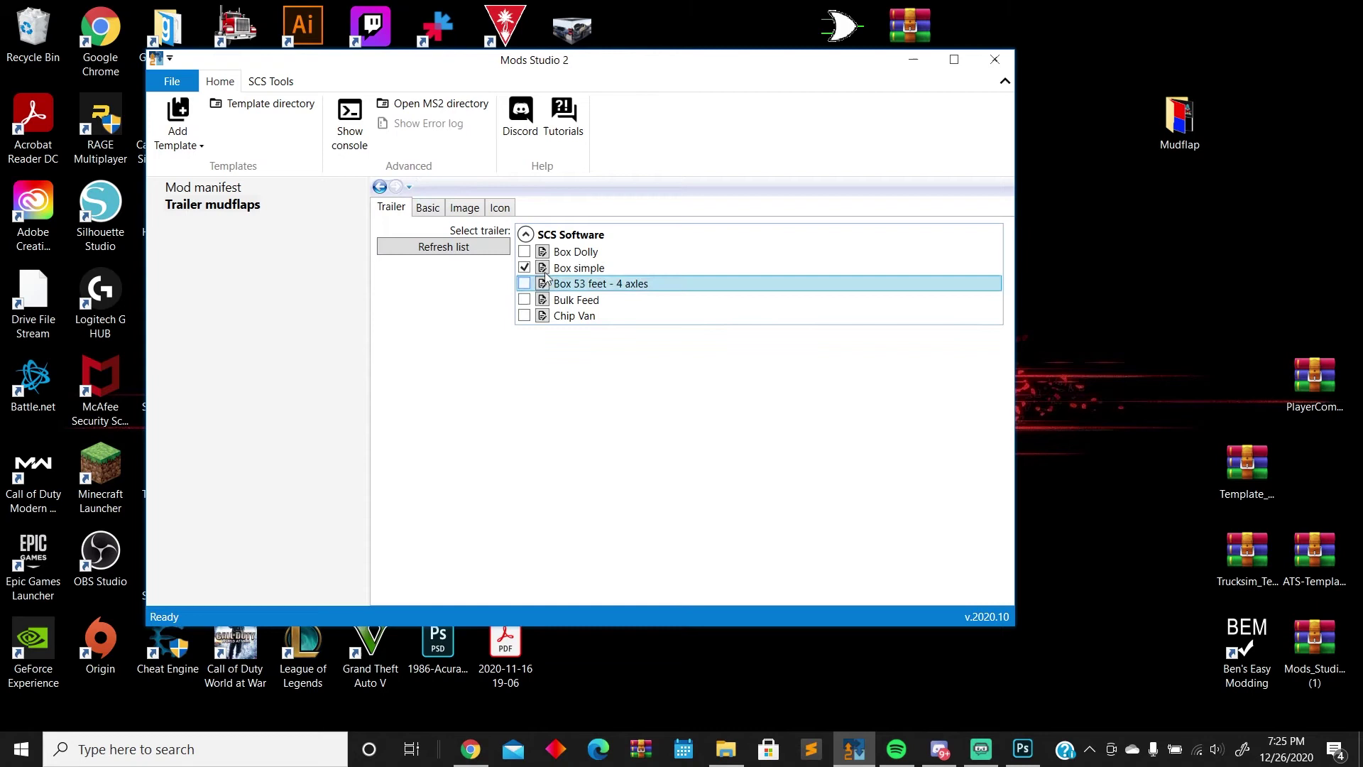
Set the mudflap's internal name to yosemitesam, its name to Yosemite Sam and its price to 1
left_click(436, 211)
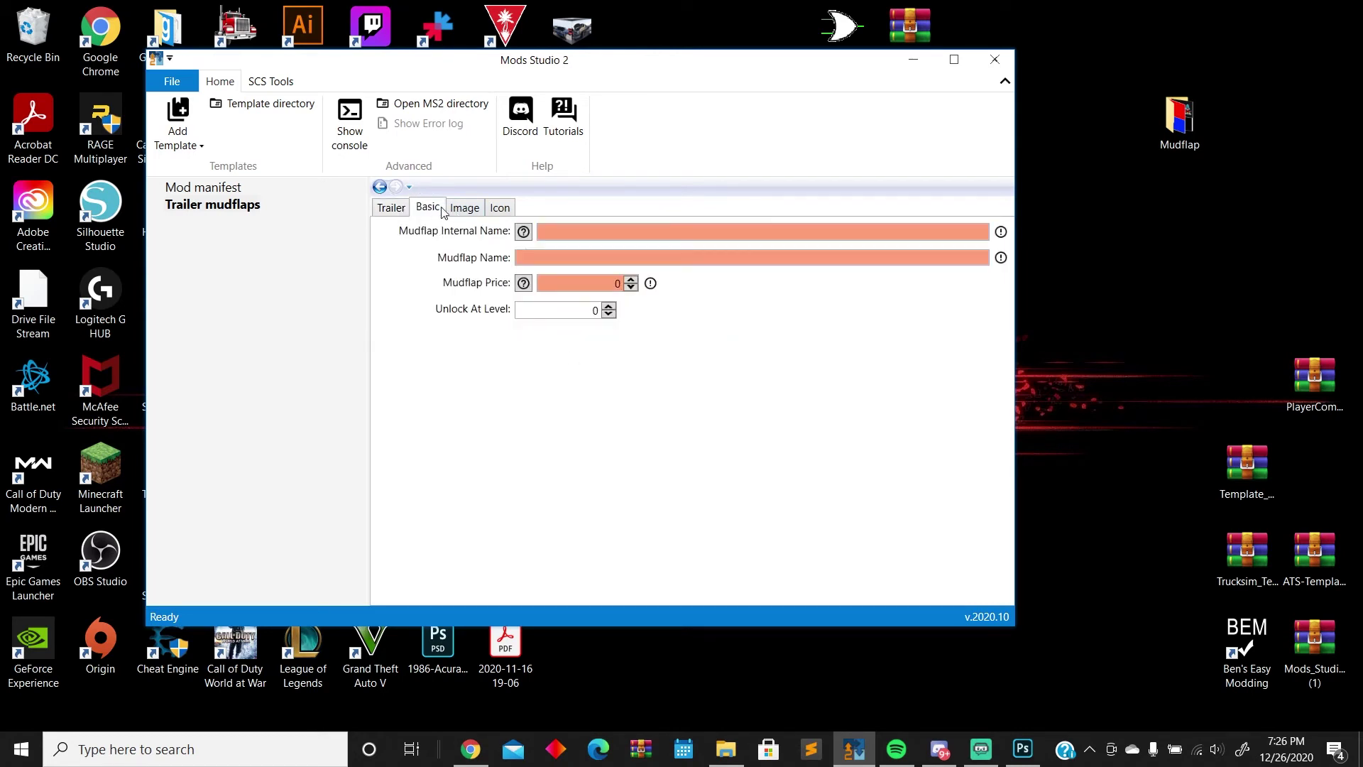
left_click(560, 230)
type("yosemitesam")
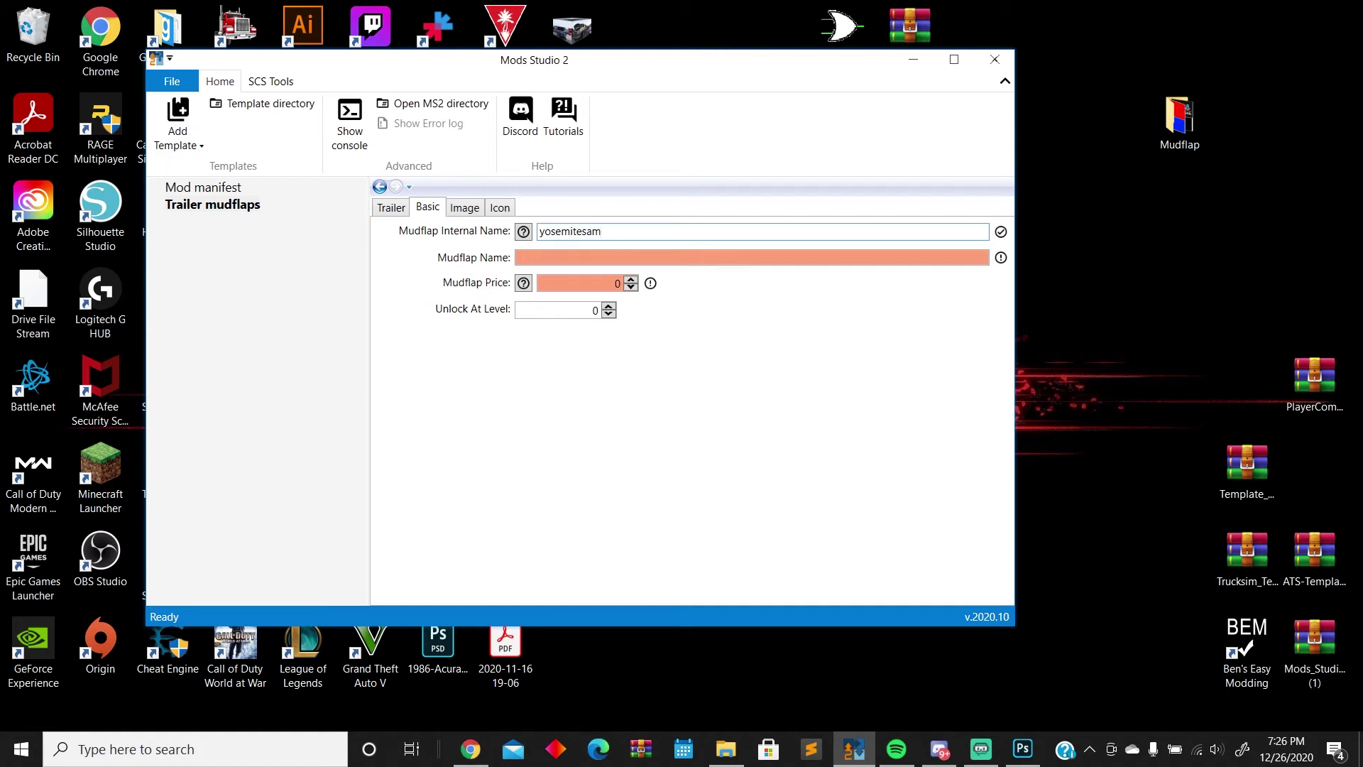
left_click(754, 258)
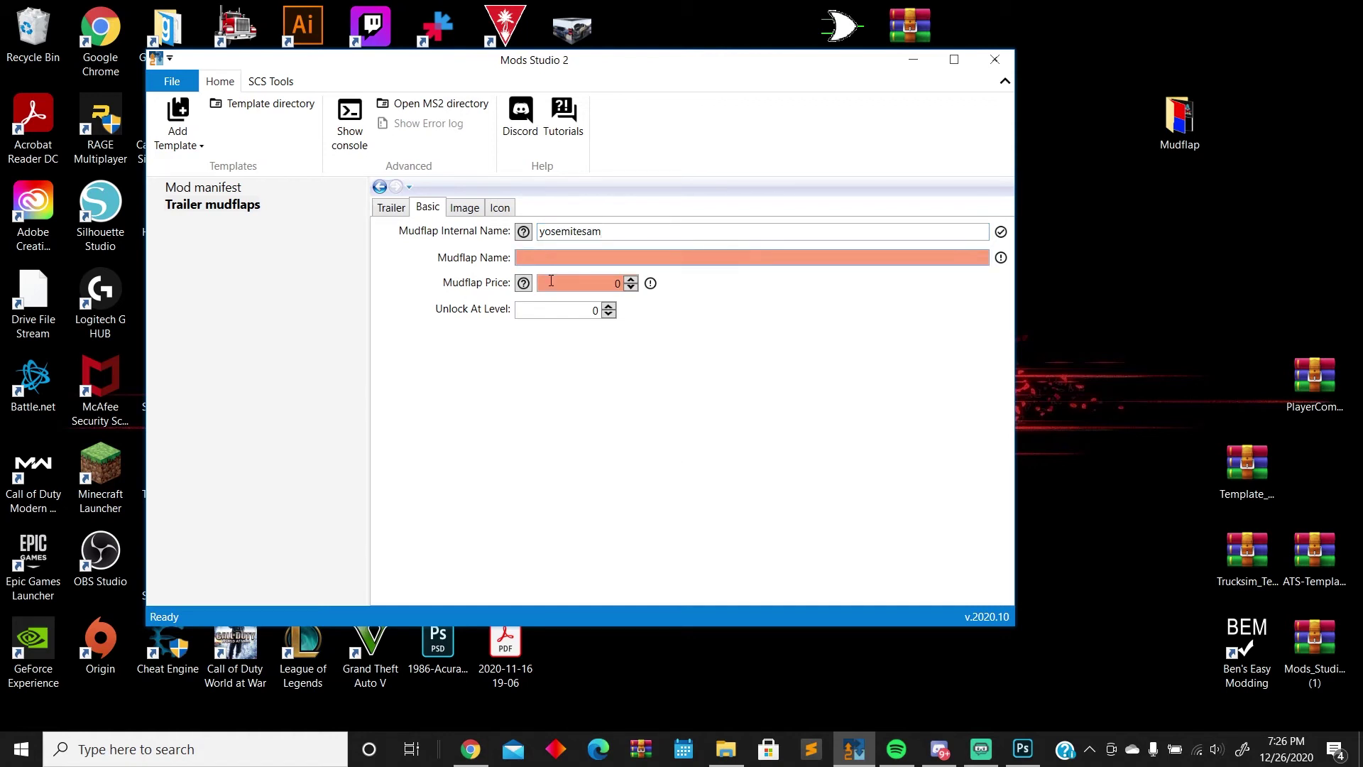
type("Yosemite Sam")
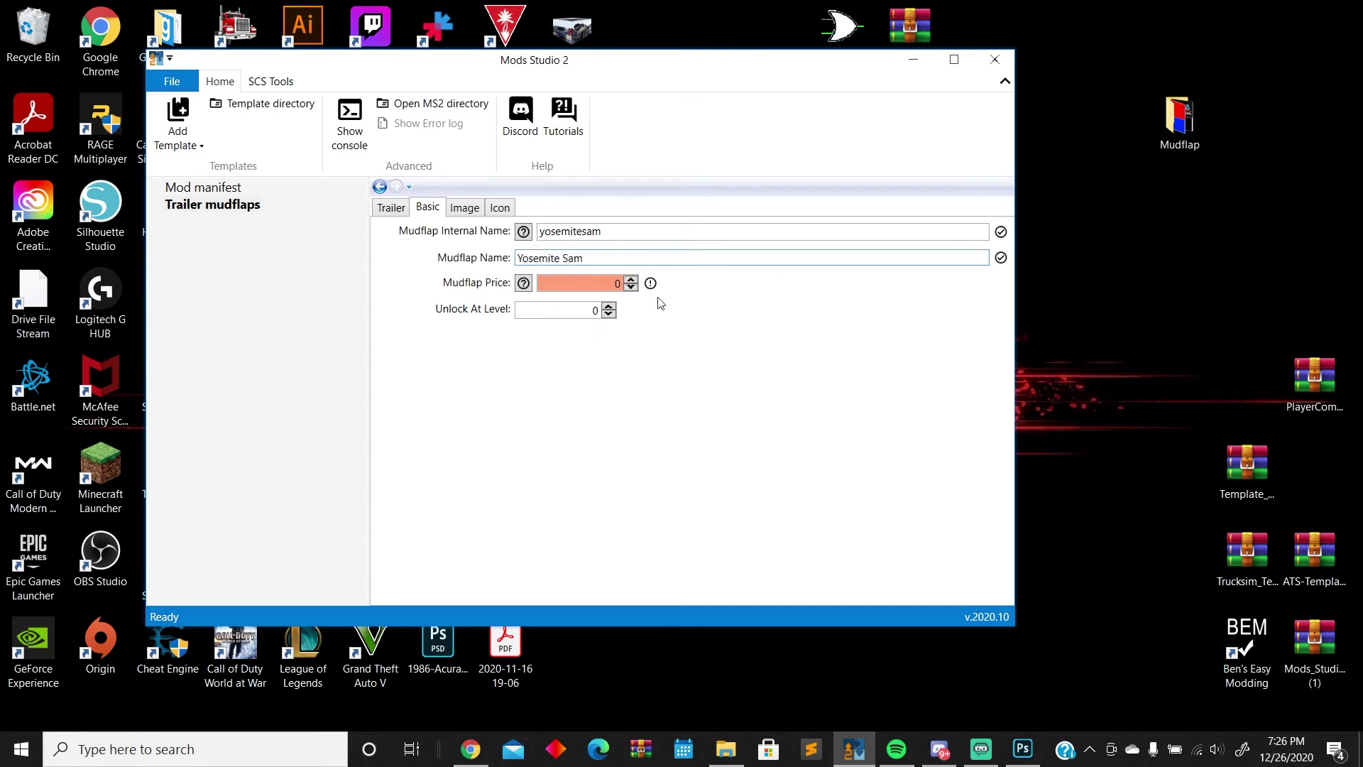
left_click(631, 279)
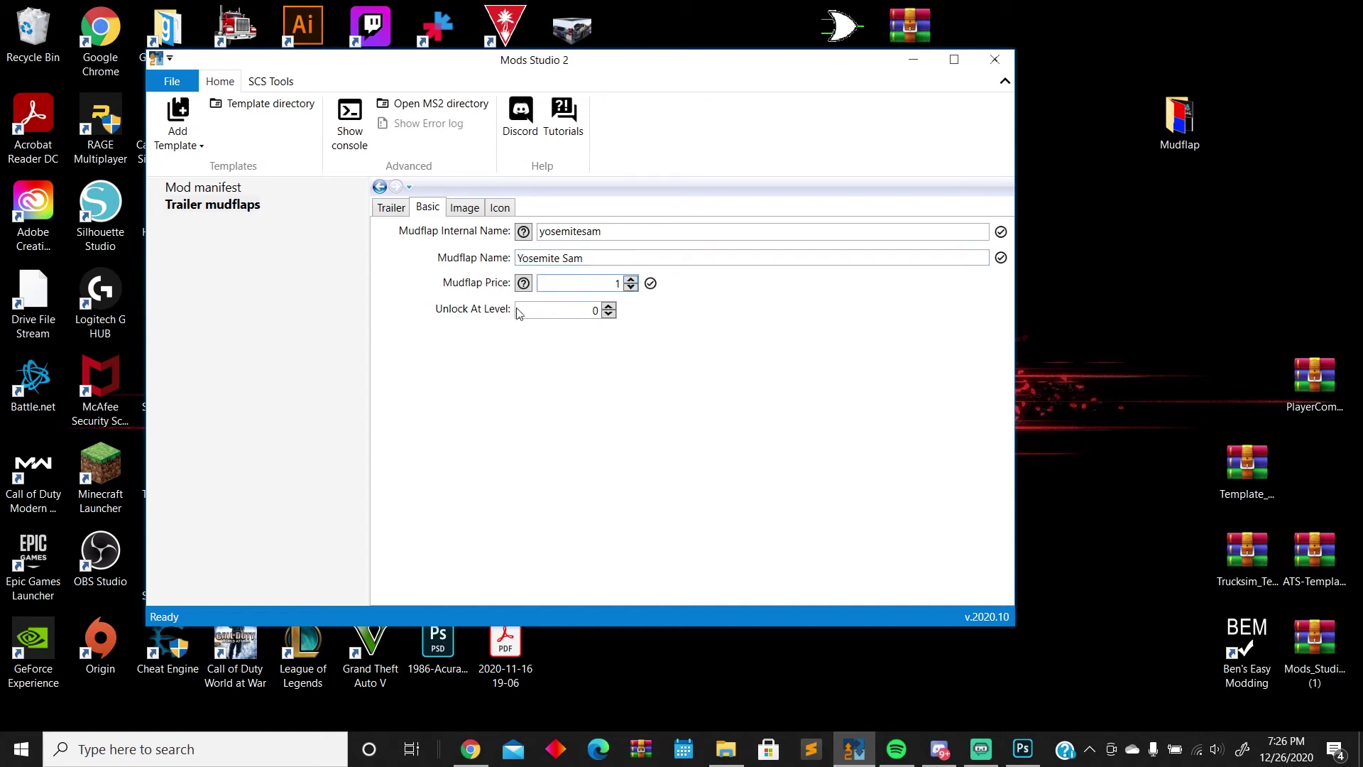
Assign yosemite_sam.png from the Desktop's Mudflap folder as the mudflap image and use the default icon
left_click(458, 209)
left_click(958, 239)
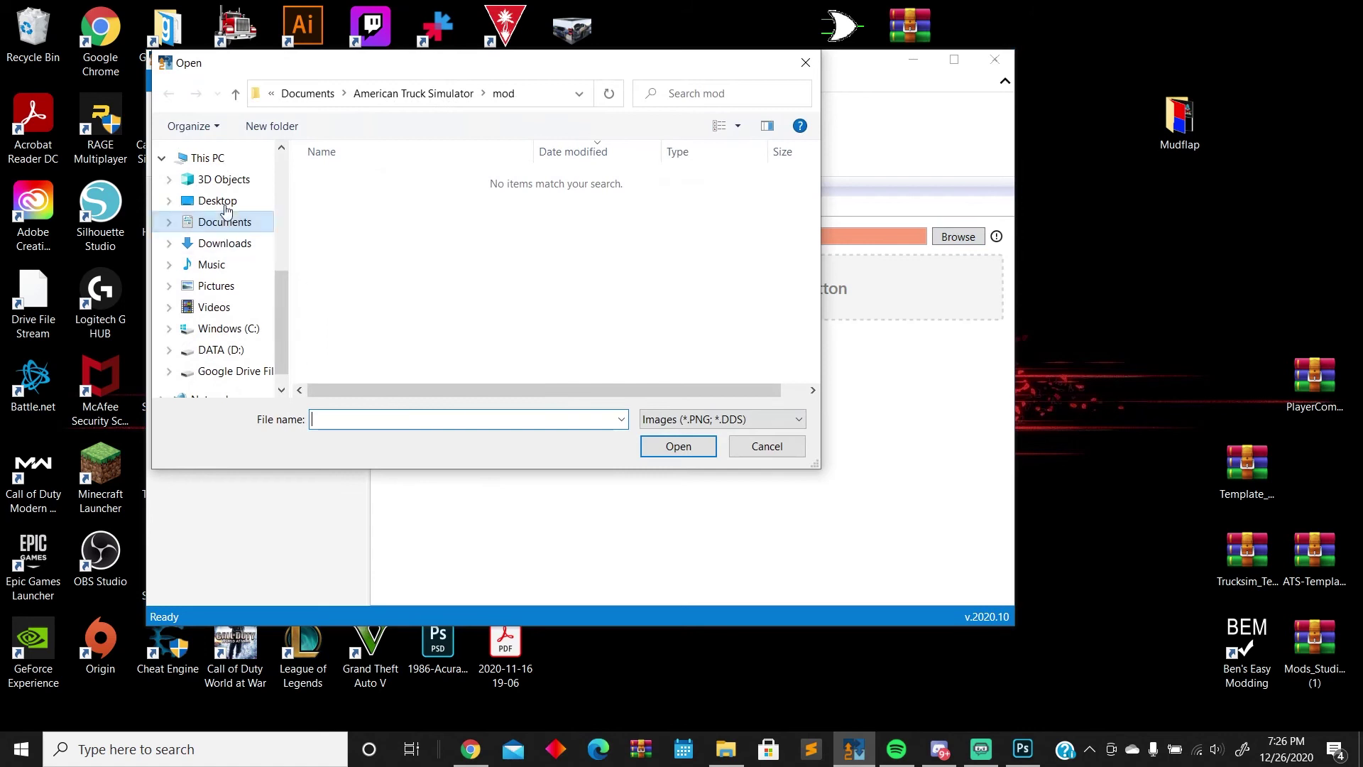
left_click(226, 208)
double_click(628, 321)
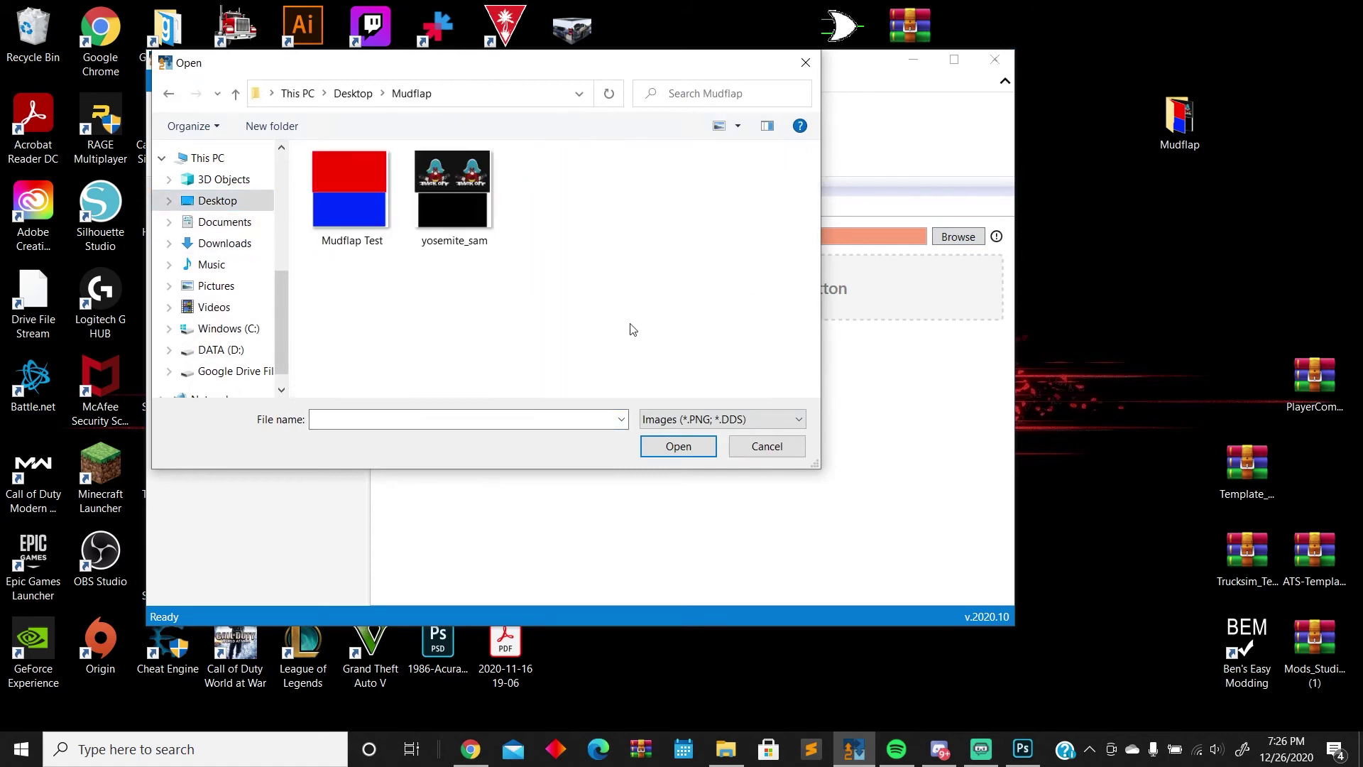
left_click(452, 188)
left_click(699, 445)
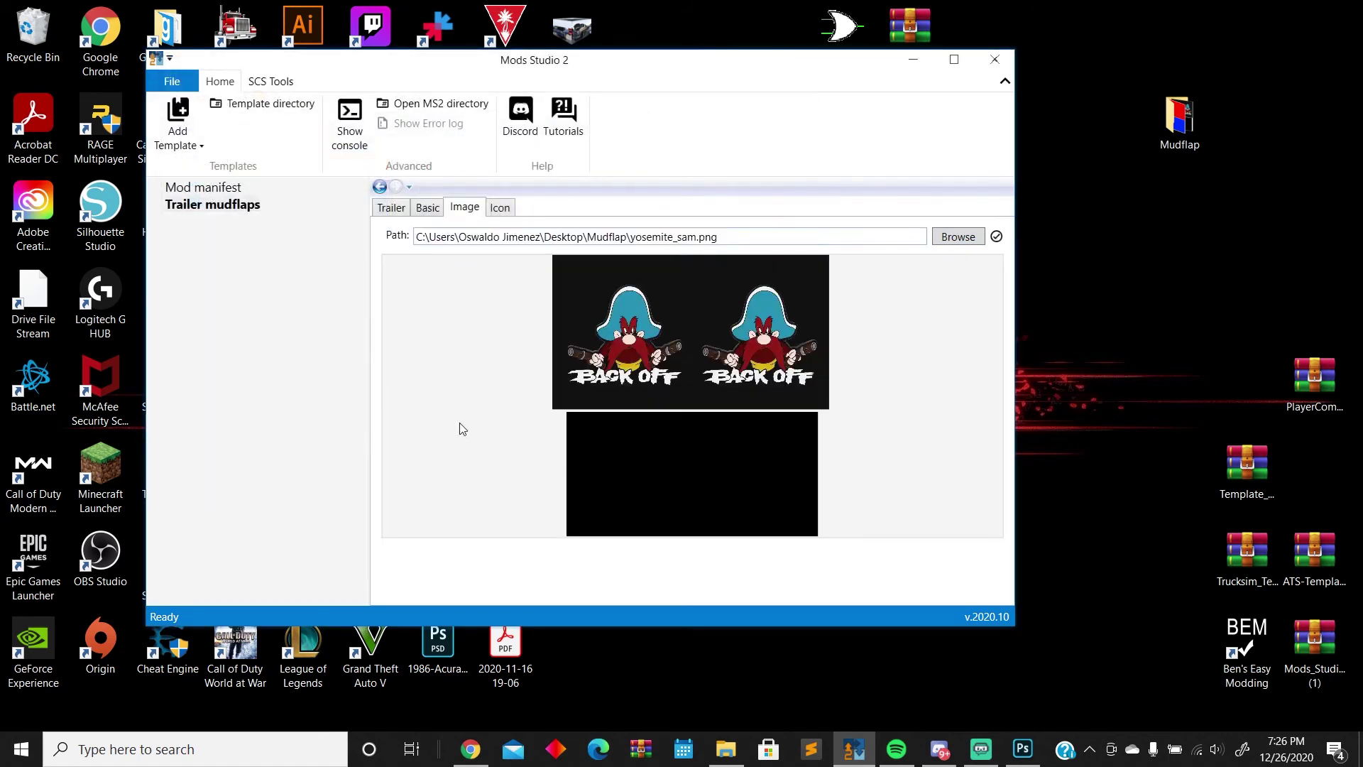
left_click(500, 208)
left_click(938, 242)
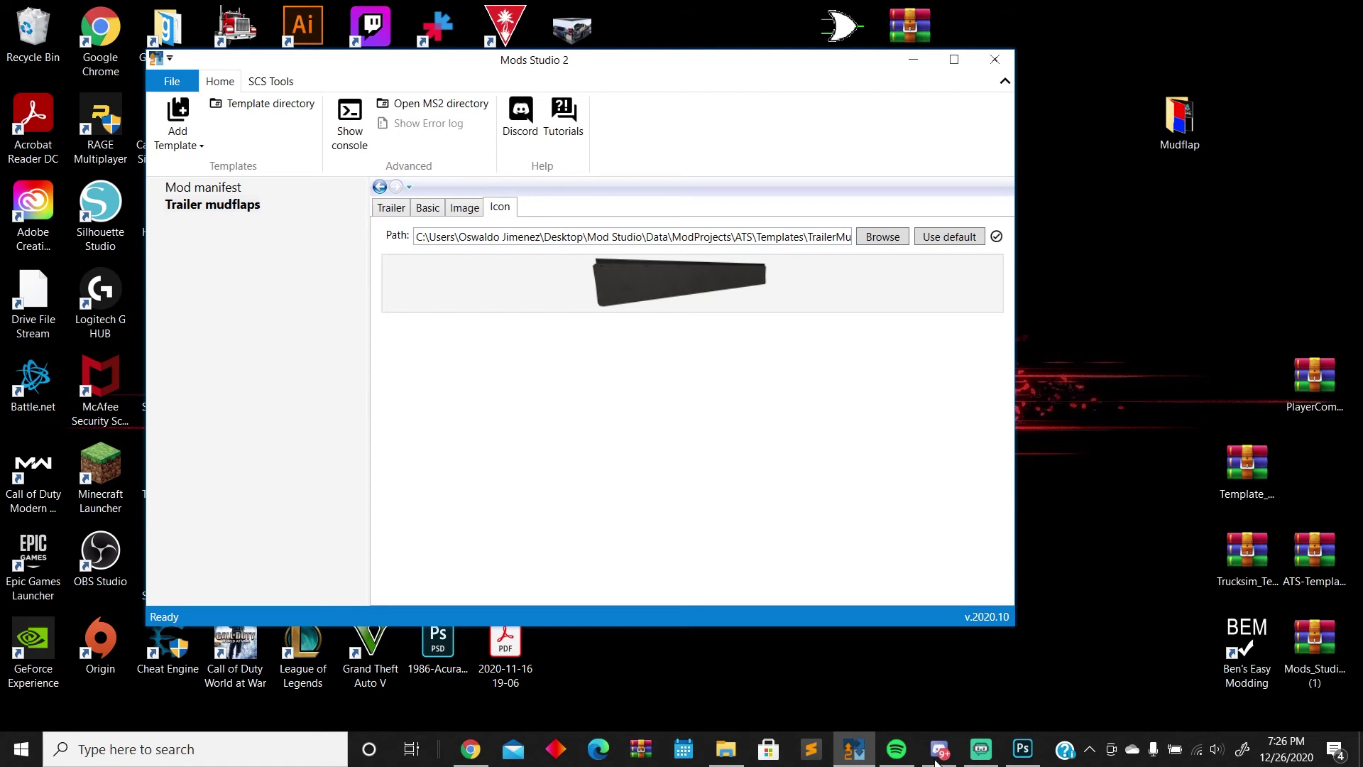
Export the mod as an SCS file named BackOff into the American Truck Simulator mod folder in Documents
left_click(179, 87)
left_click(214, 325)
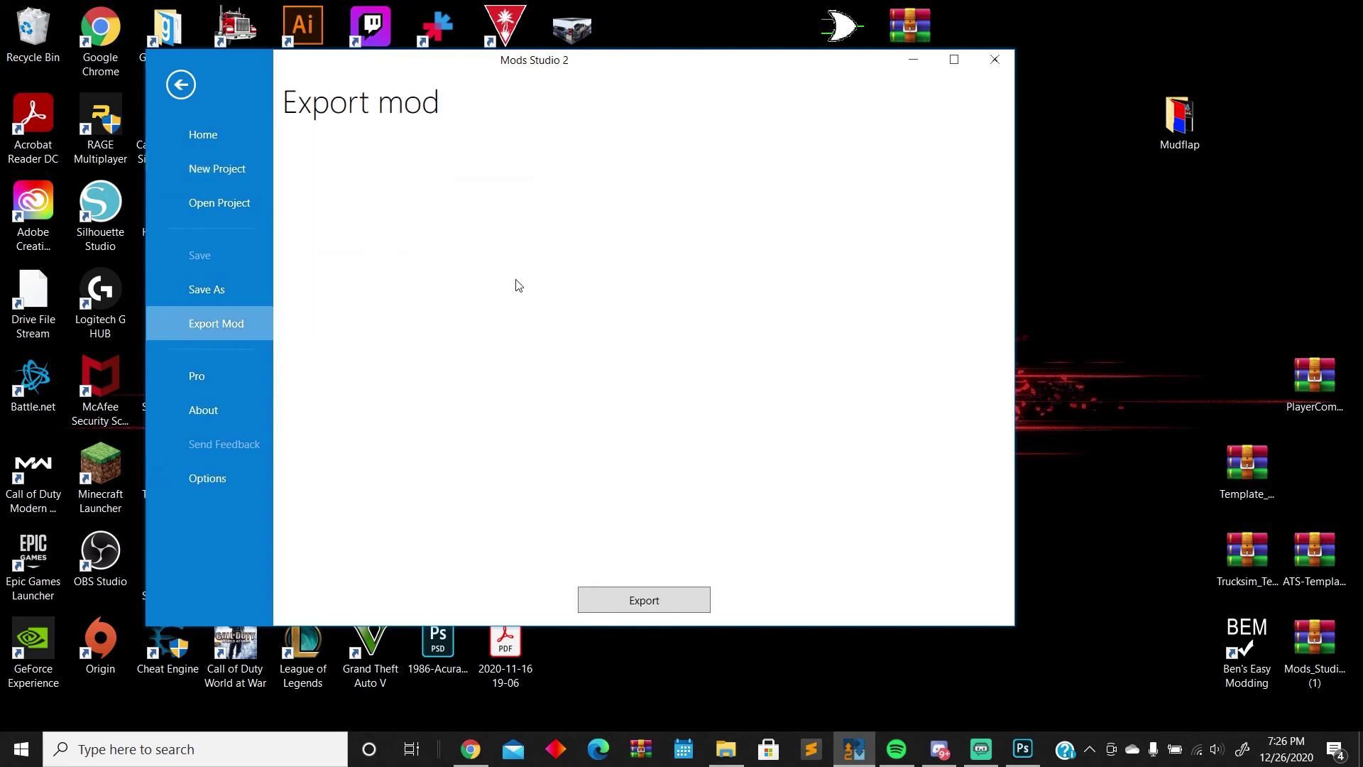
left_click(676, 599)
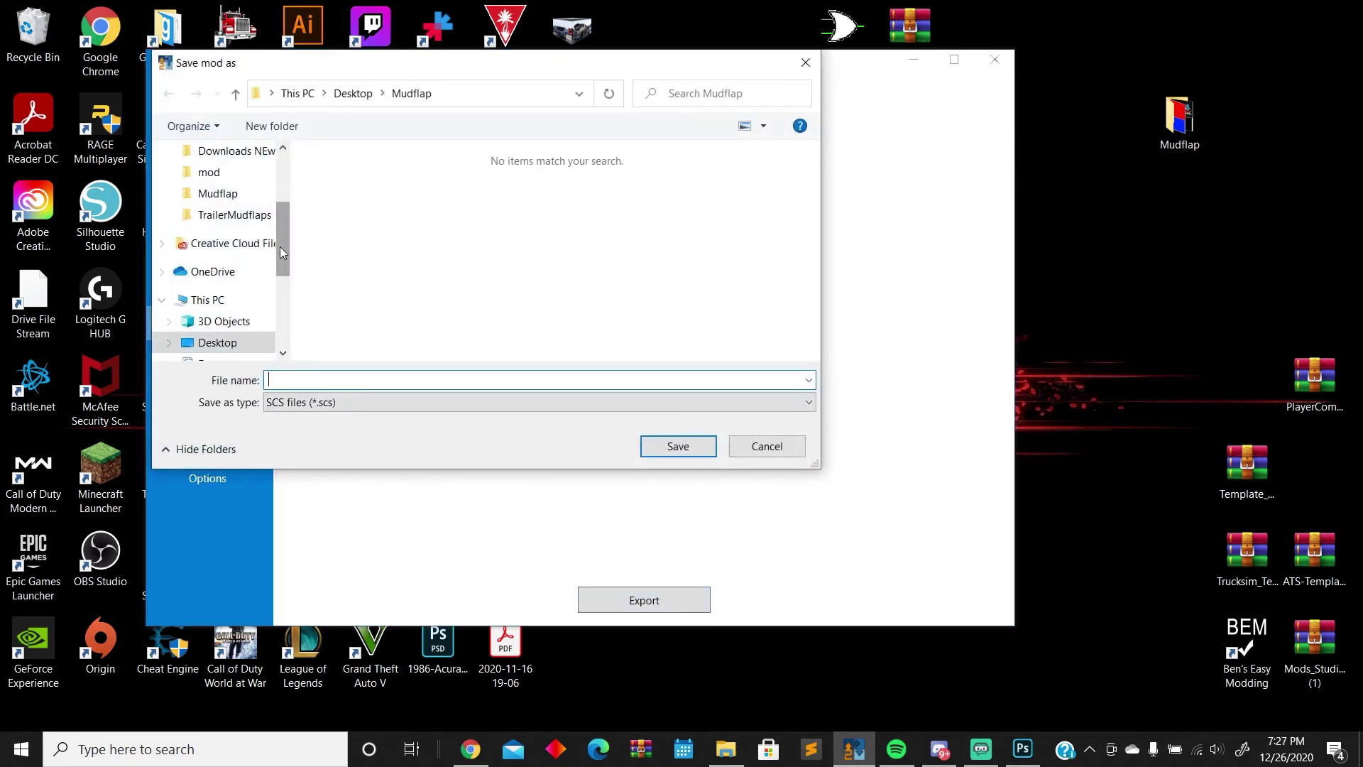
left_click_drag(283, 247, 288, 193)
left_click(224, 186)
double_click(376, 198)
double_click(357, 200)
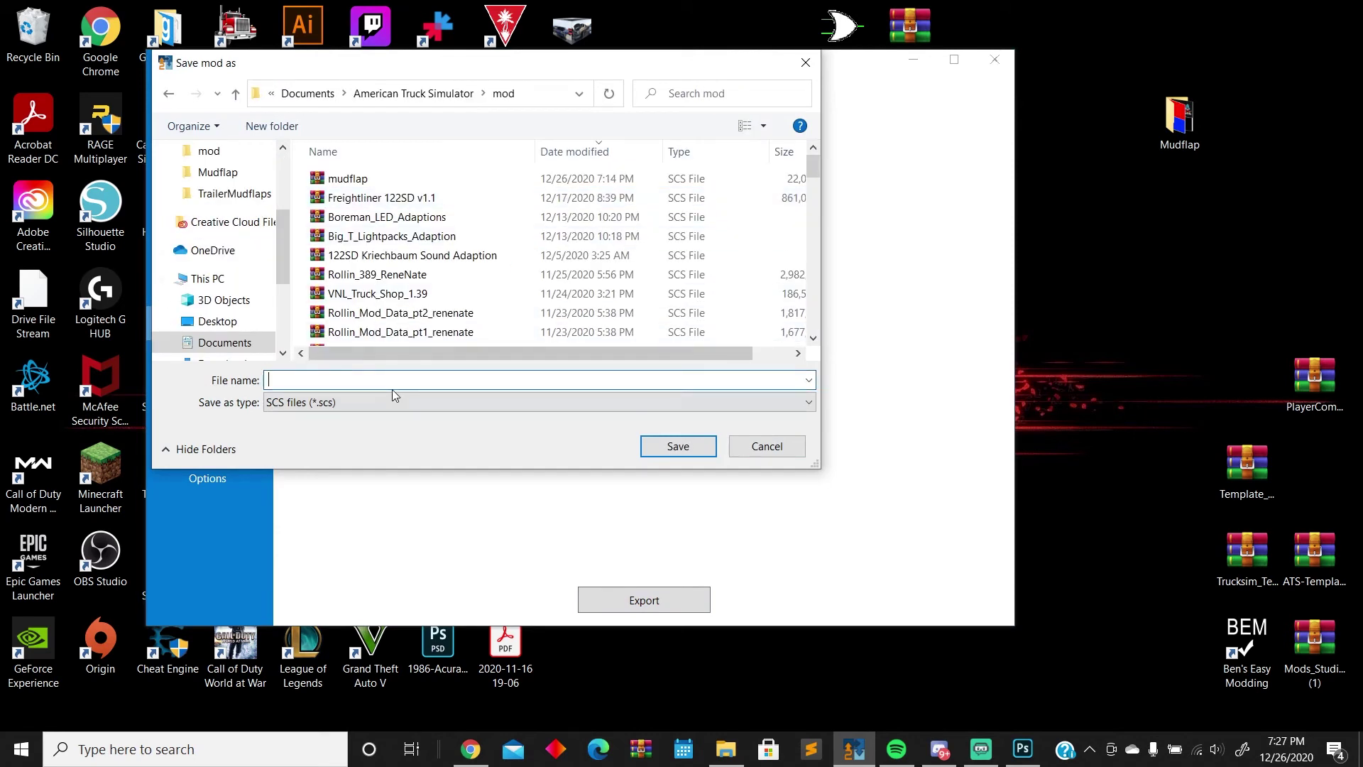
type("BackOff")
left_click(697, 447)
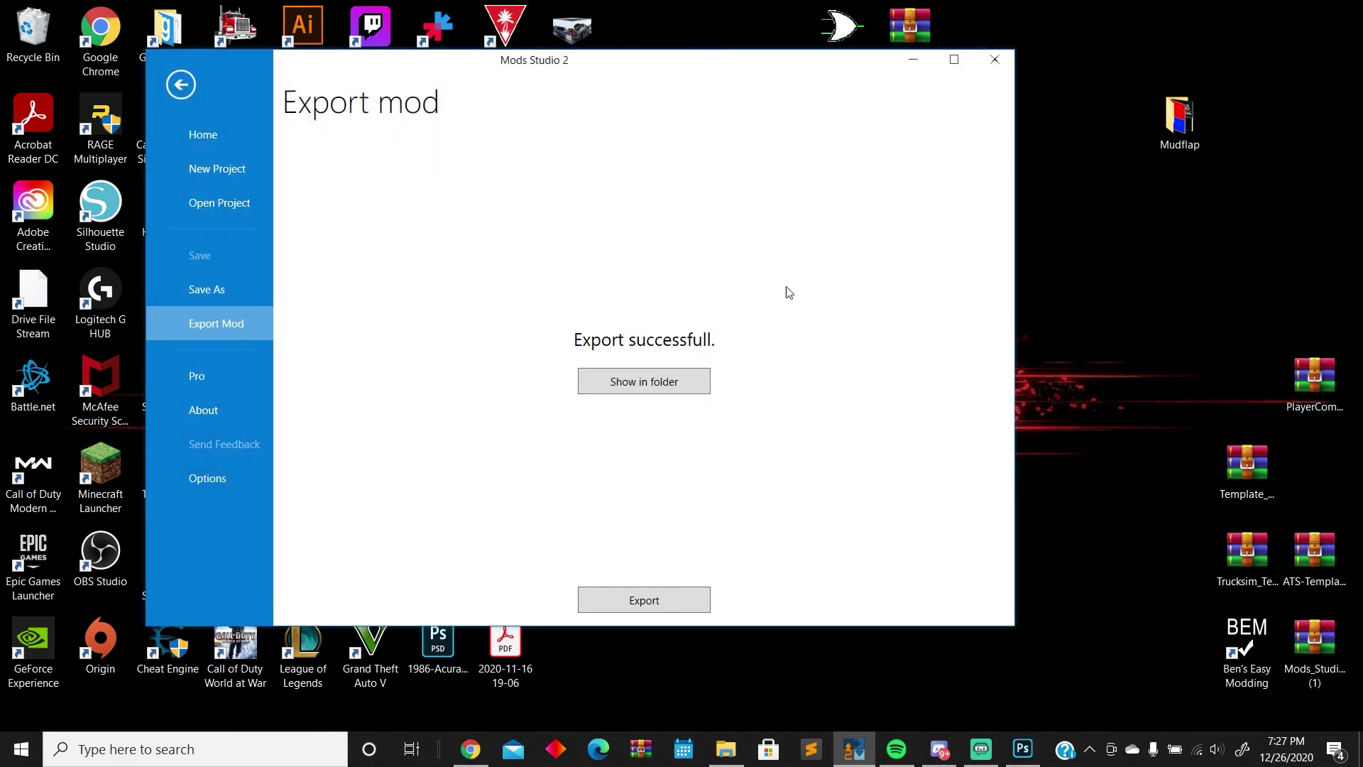
Minimize the mod project, launch American Truck Simulator and accept the advanced SDK features notice
left_click(913, 60)
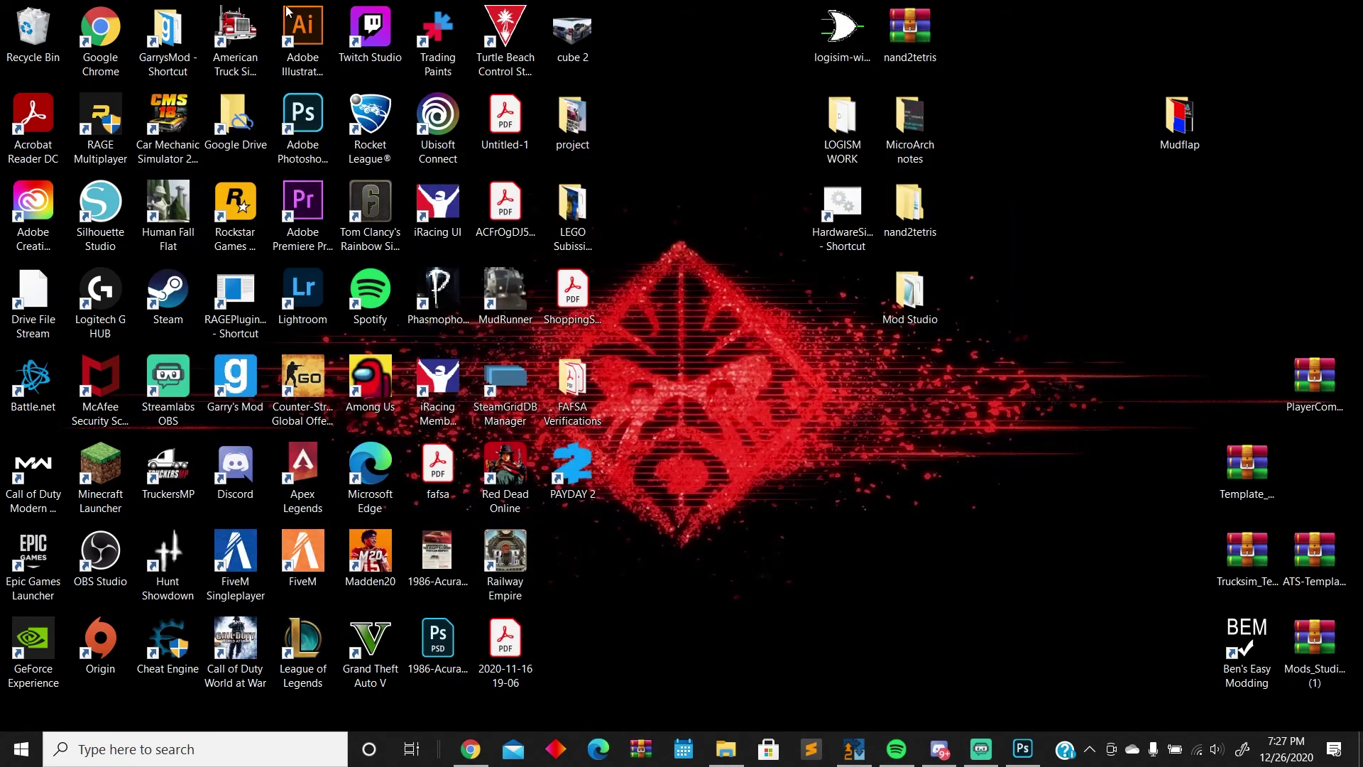
double_click(240, 44)
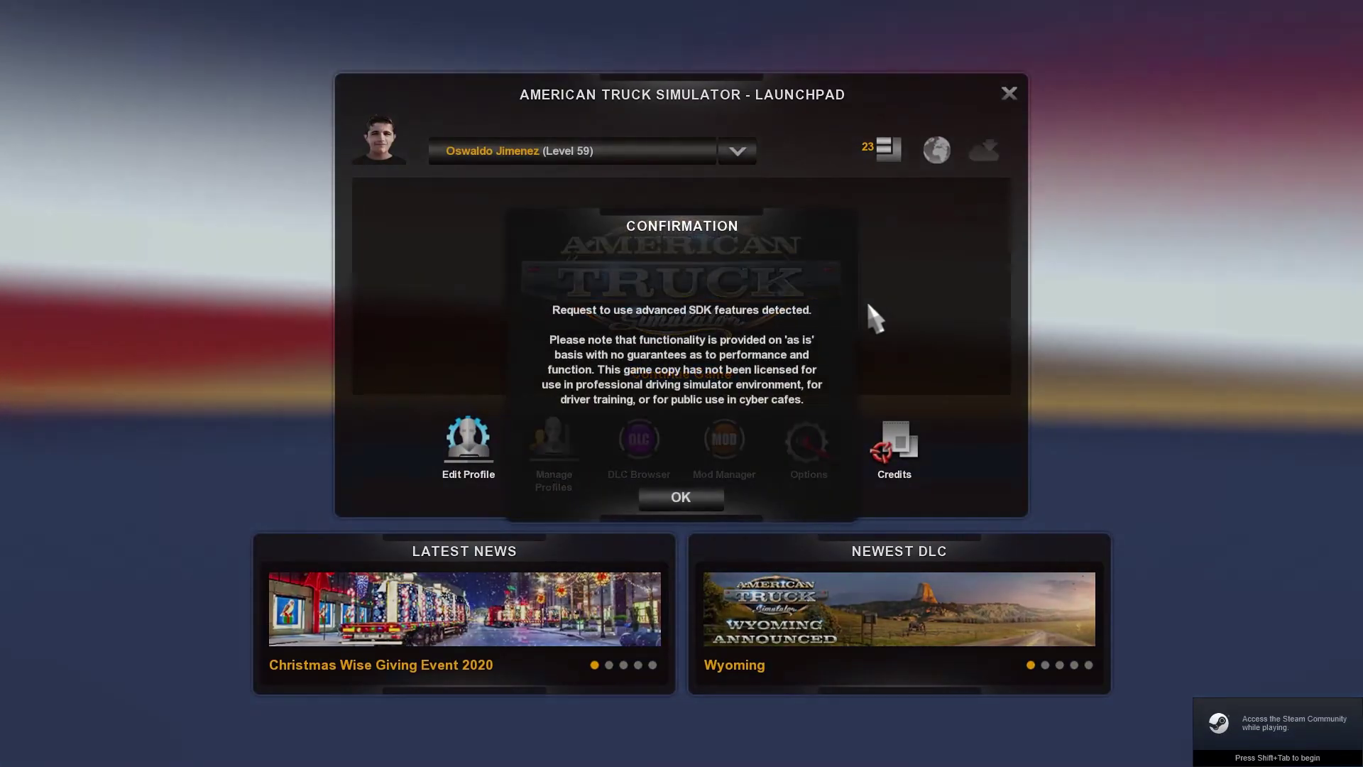
left_click(675, 499)
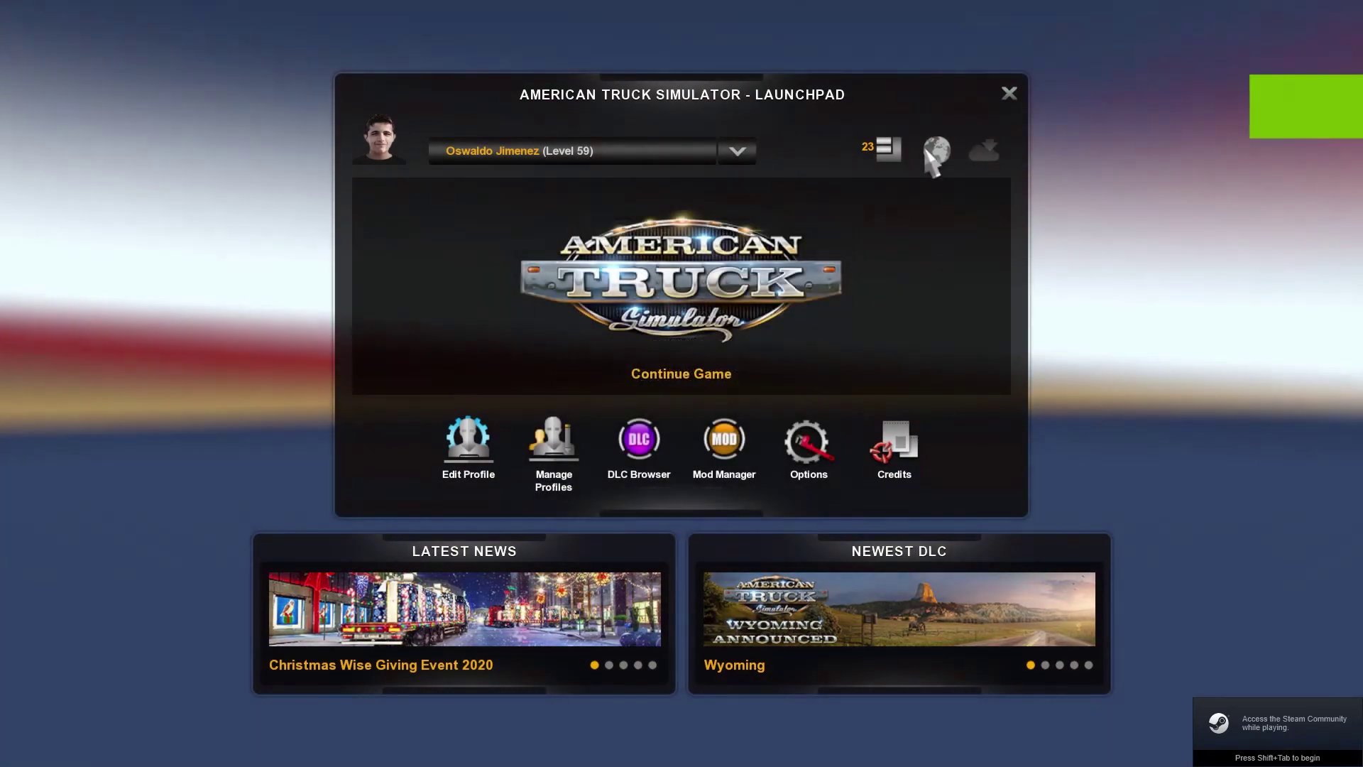
In the game's Mod Manager, deactivate the fwffw mod, activate Yosemite Sam Mudflap and confirm the changes
left_click(884, 138)
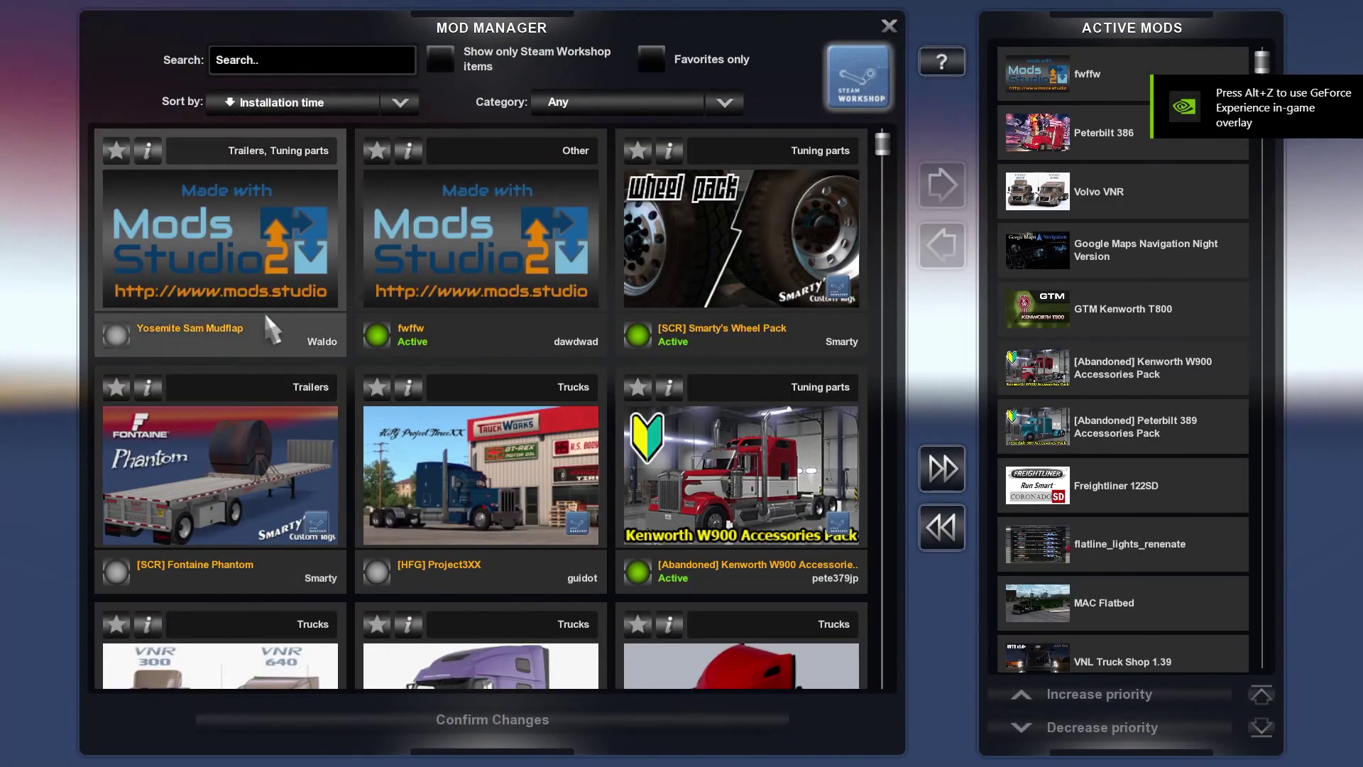
left_click(469, 234)
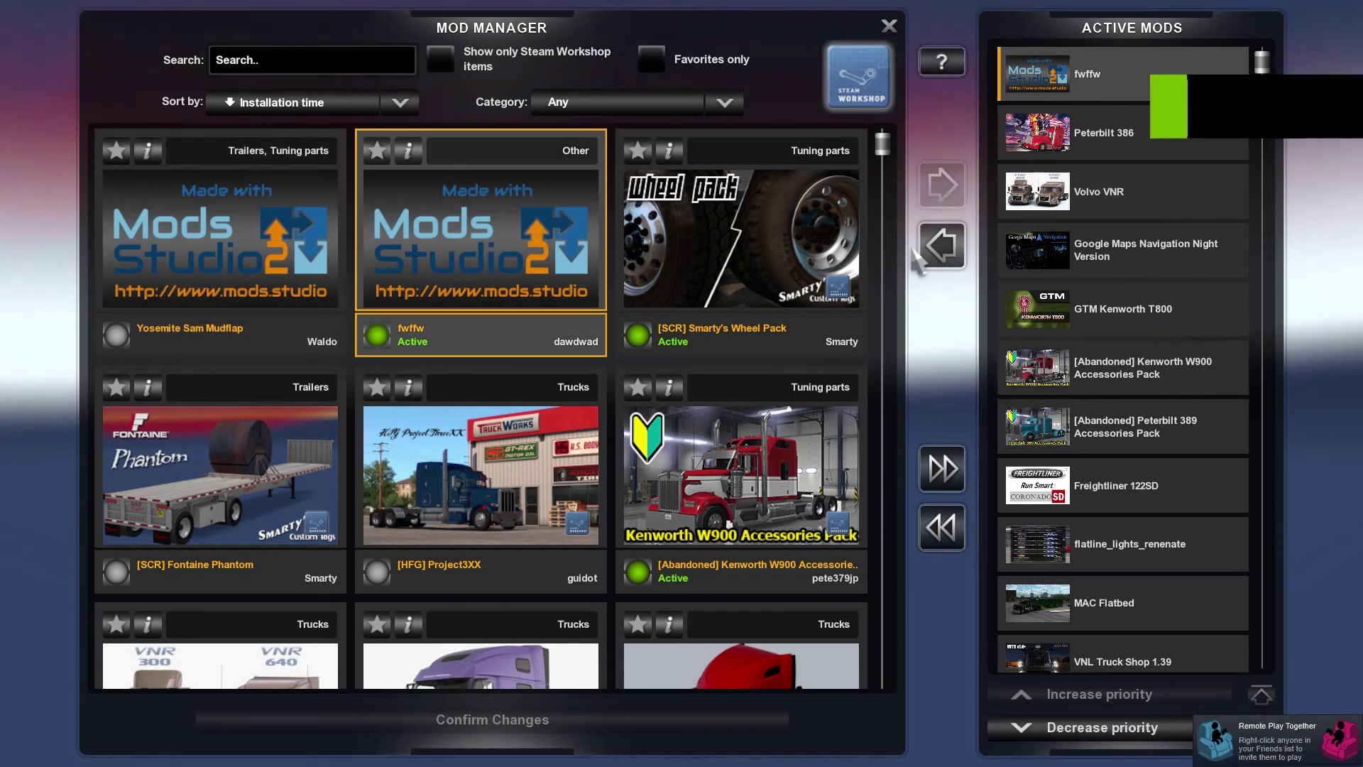
left_click(943, 245)
left_click(230, 266)
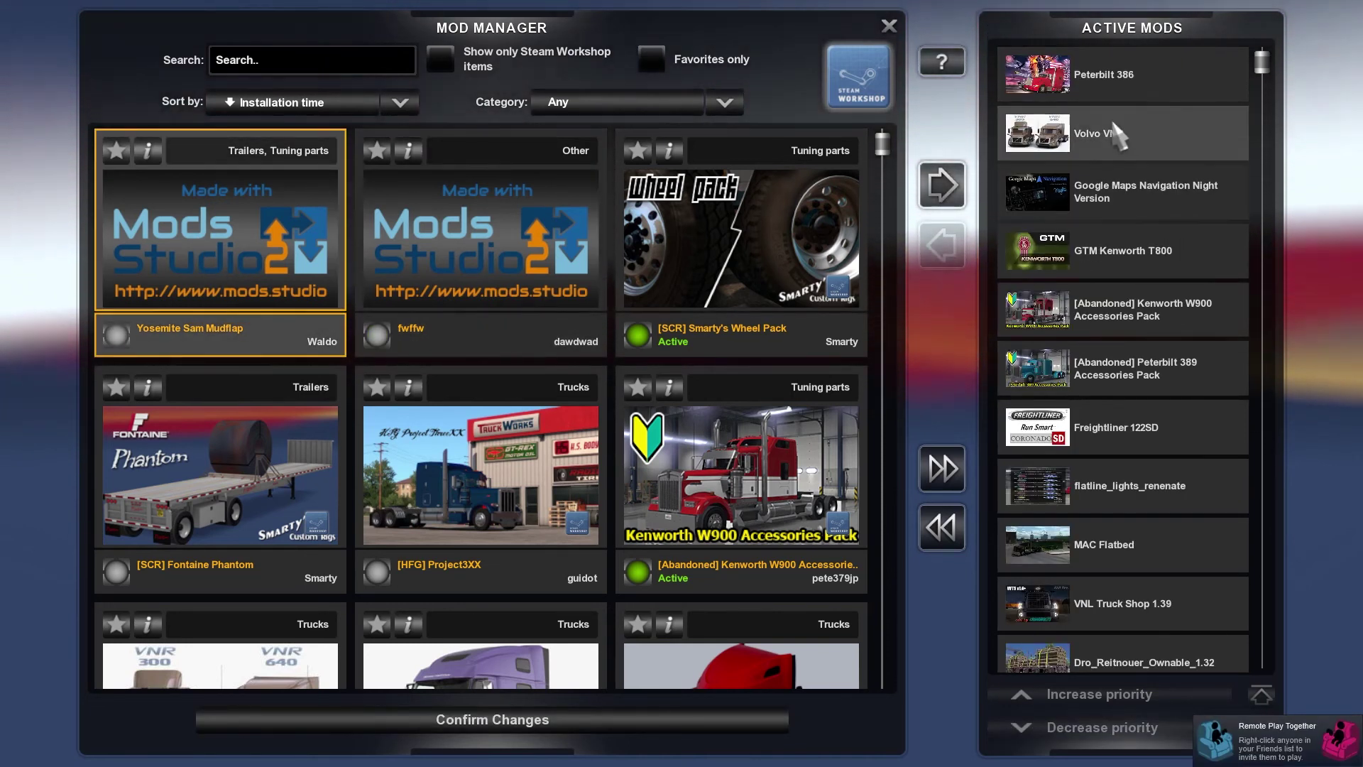
left_click(926, 190)
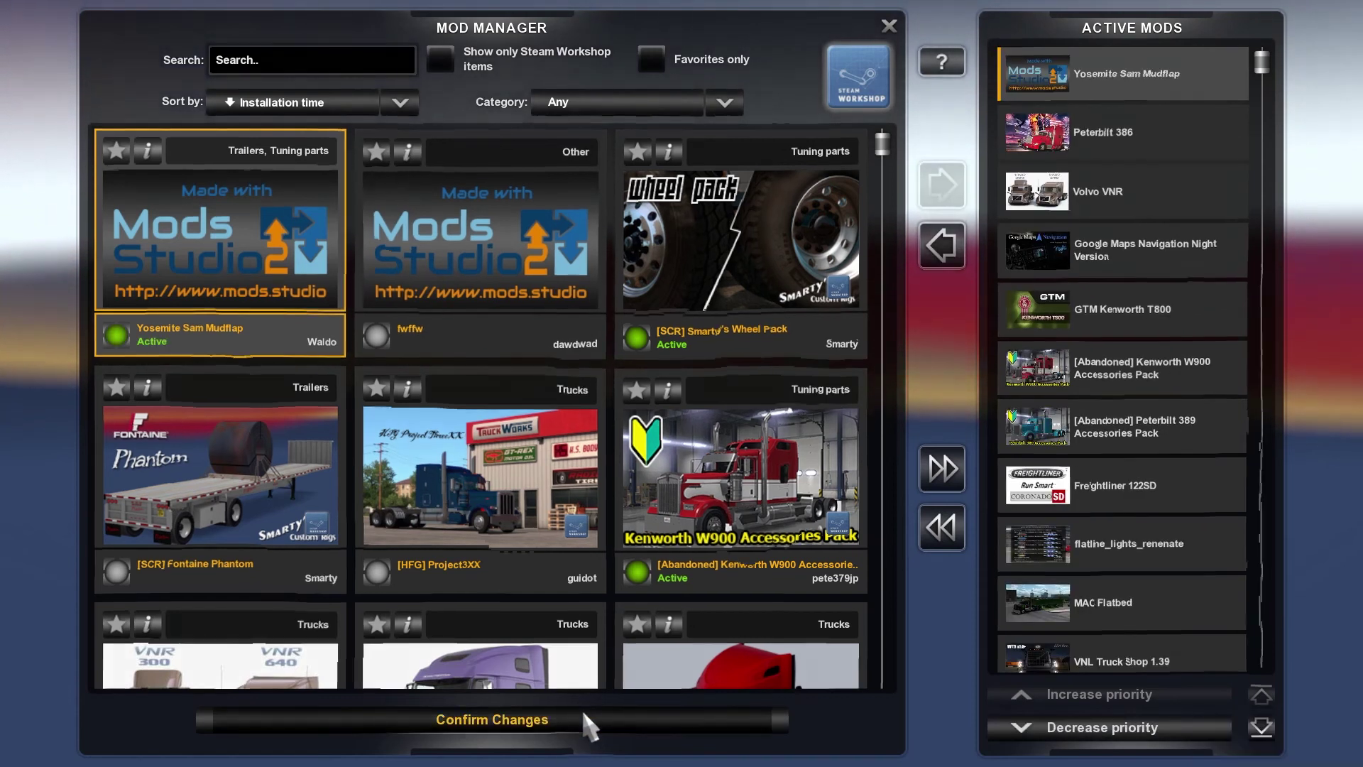
left_click(582, 710)
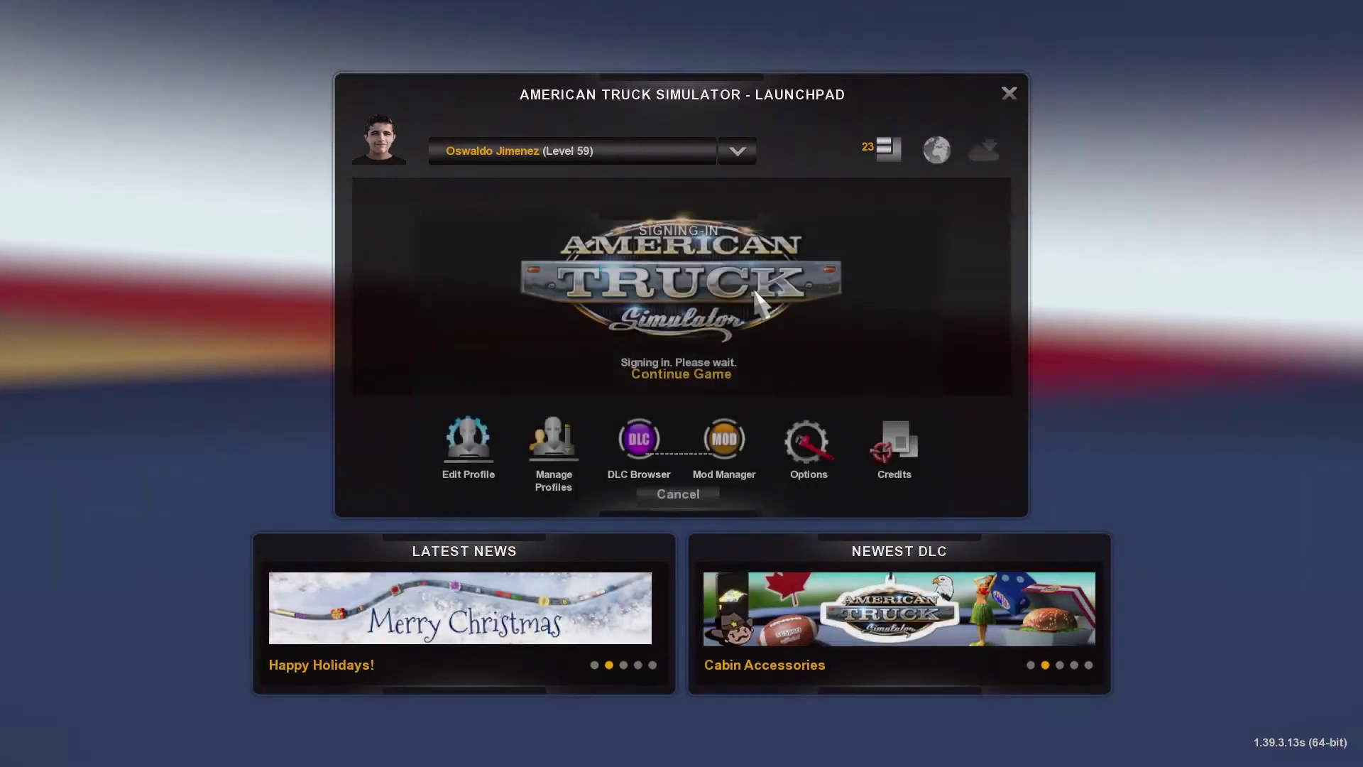
Continue the game and load the most recent autosave despite the missing mod notice
left_click(754, 290)
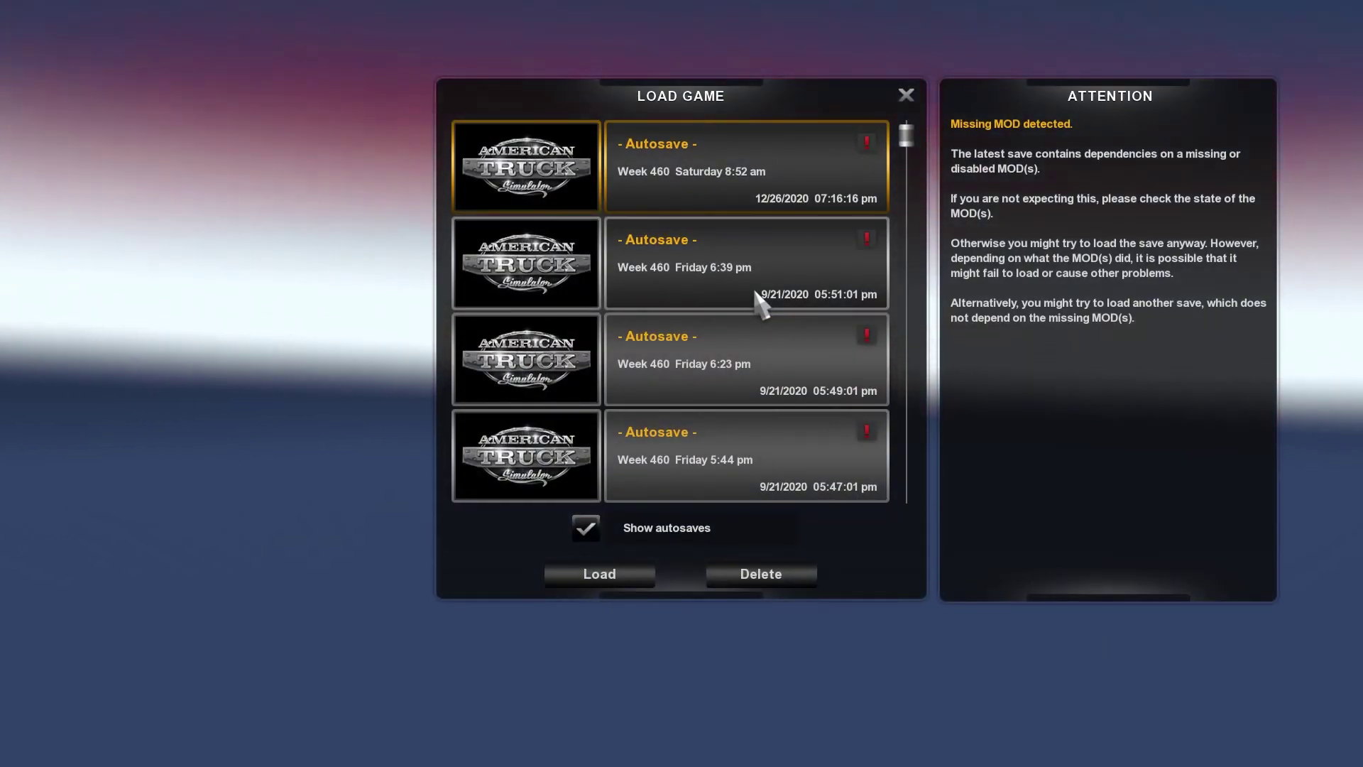
left_click(583, 577)
left_click(824, 672)
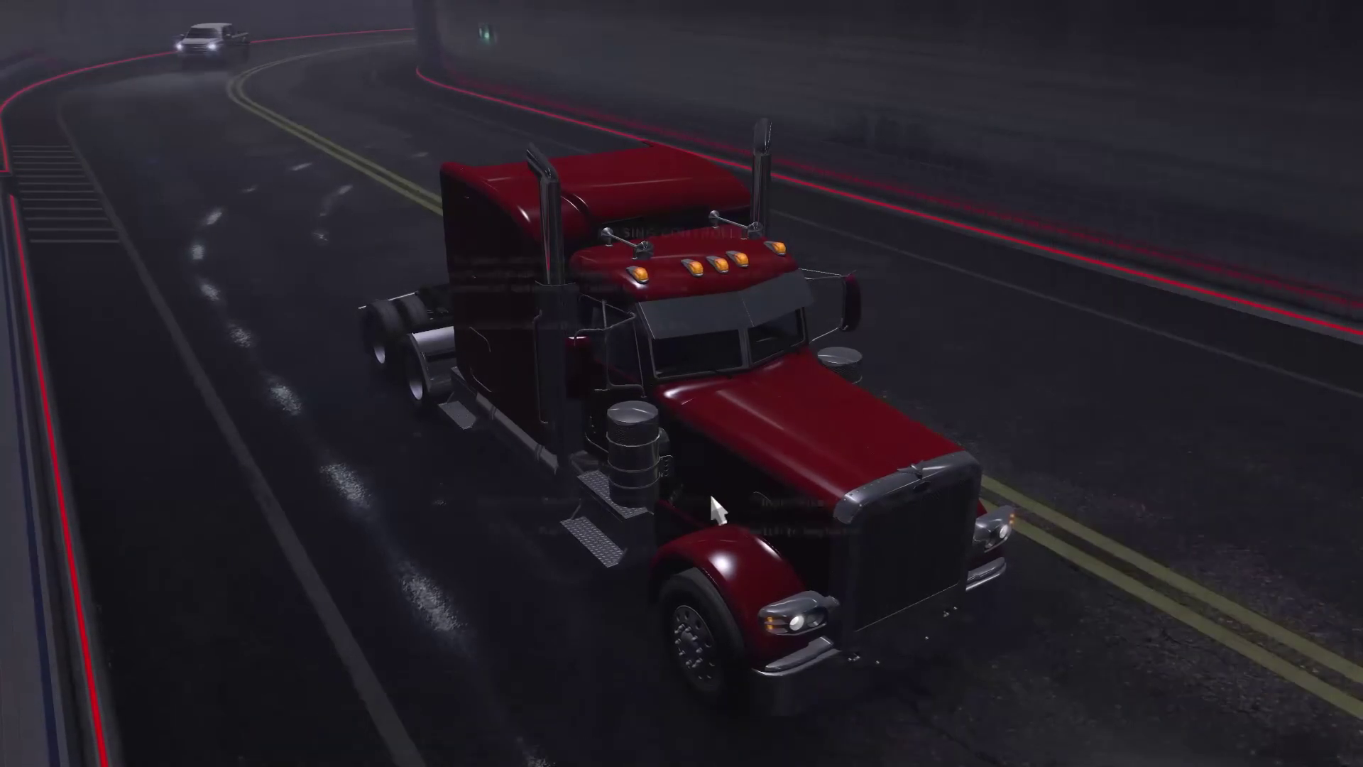
left_click(909, 224)
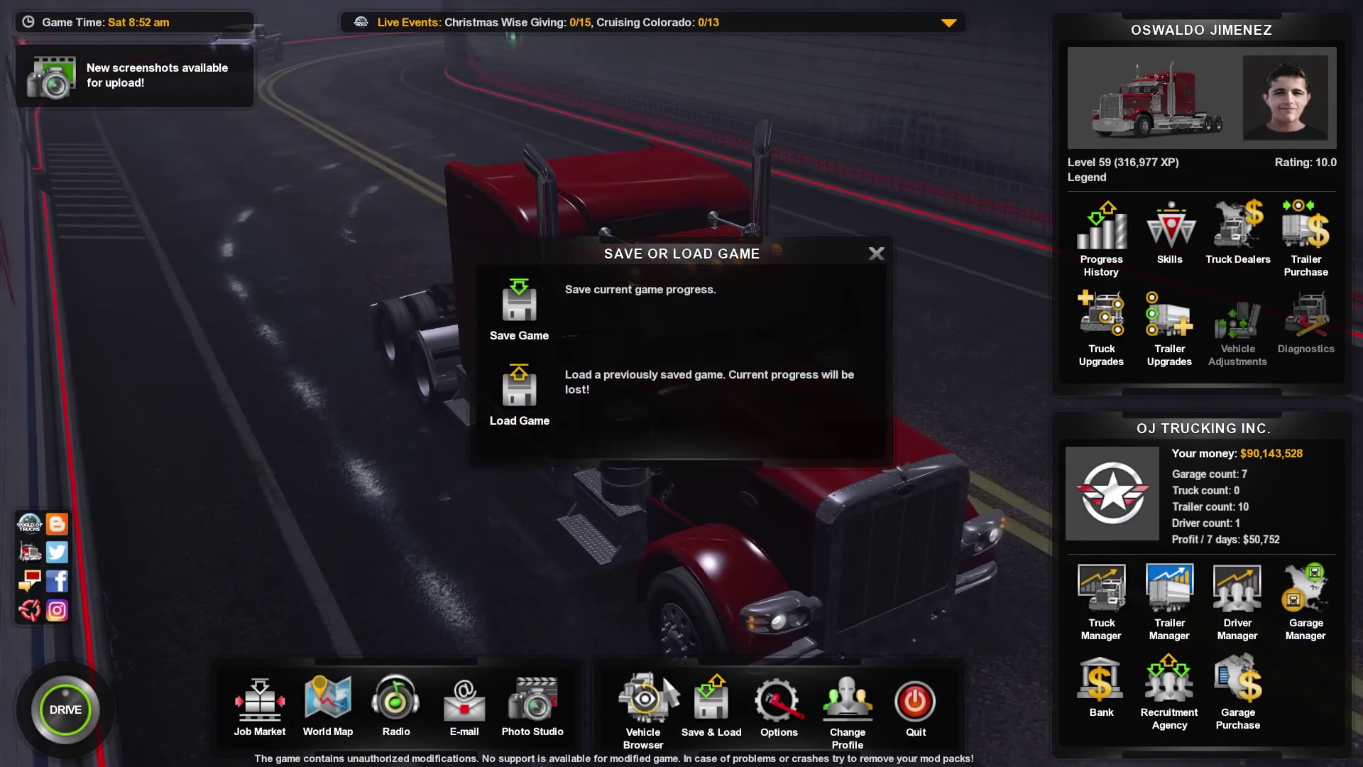
Open the trailer browser and configure a single-chain A-KRB-18 trailer with the Reefer body
mouse_move(643, 703)
left_click(506, 326)
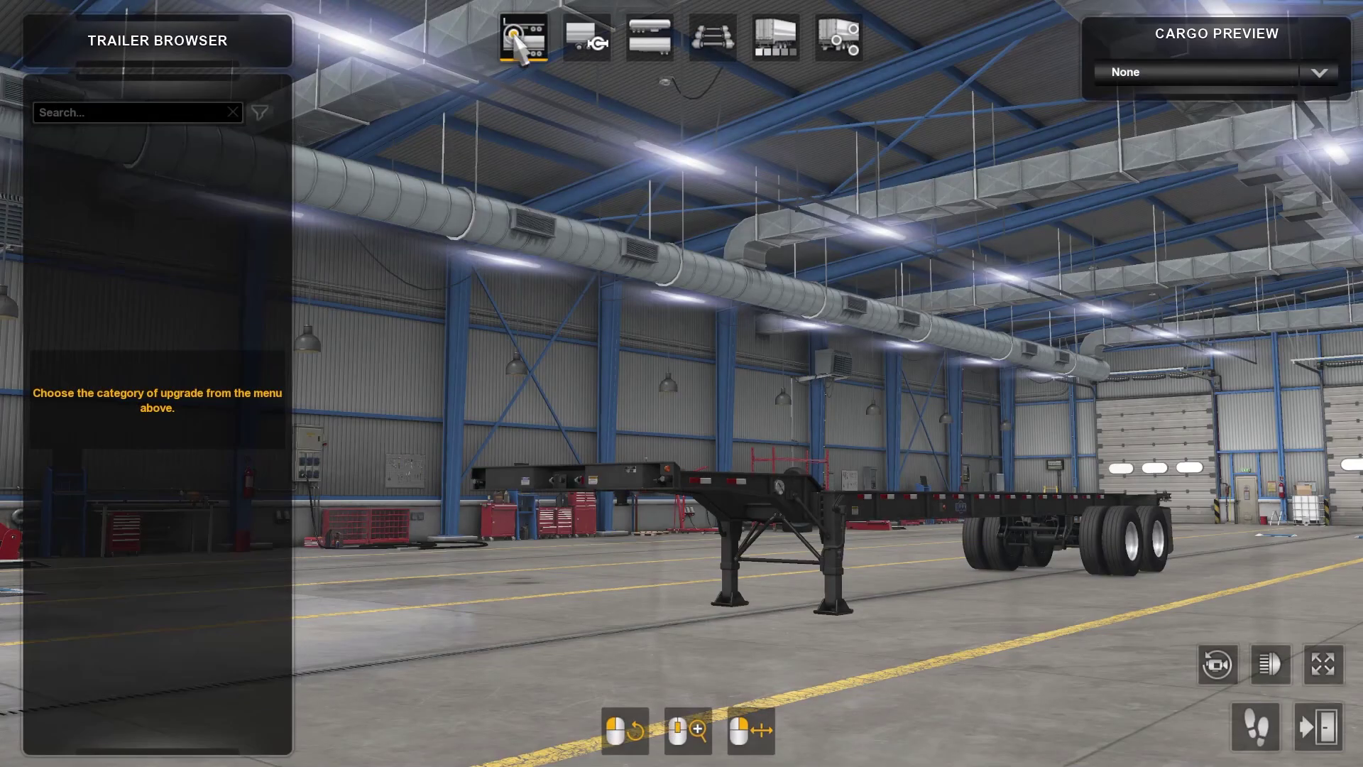
left_click(520, 48)
left_click(156, 462)
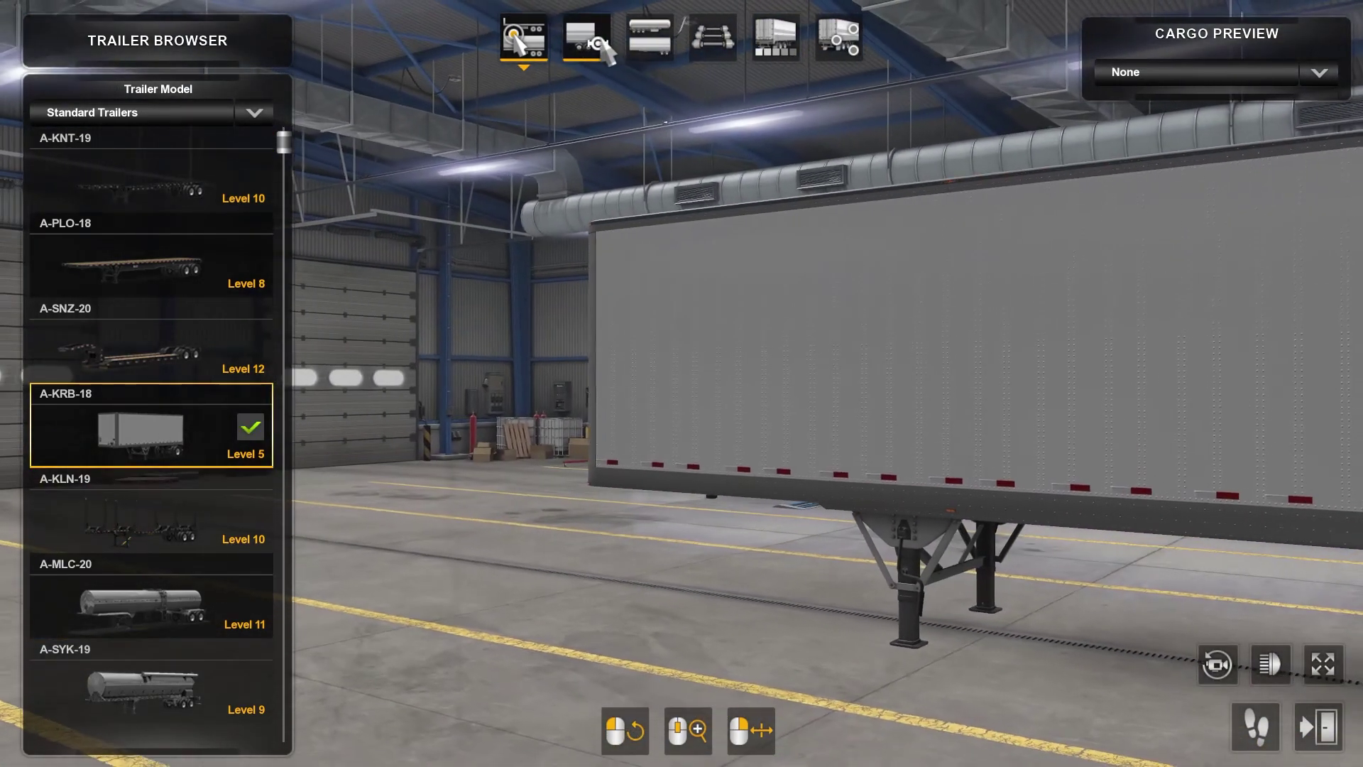
left_click(605, 43)
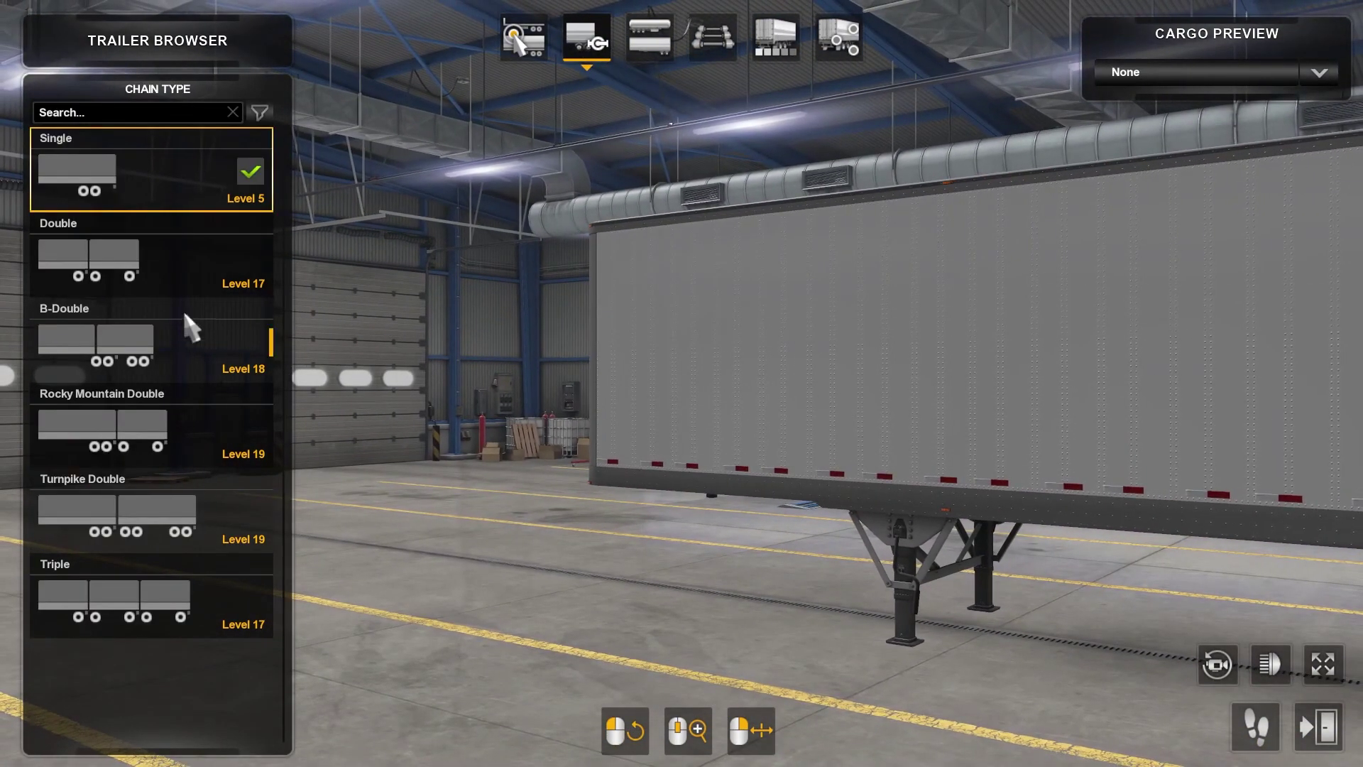
left_click(650, 43)
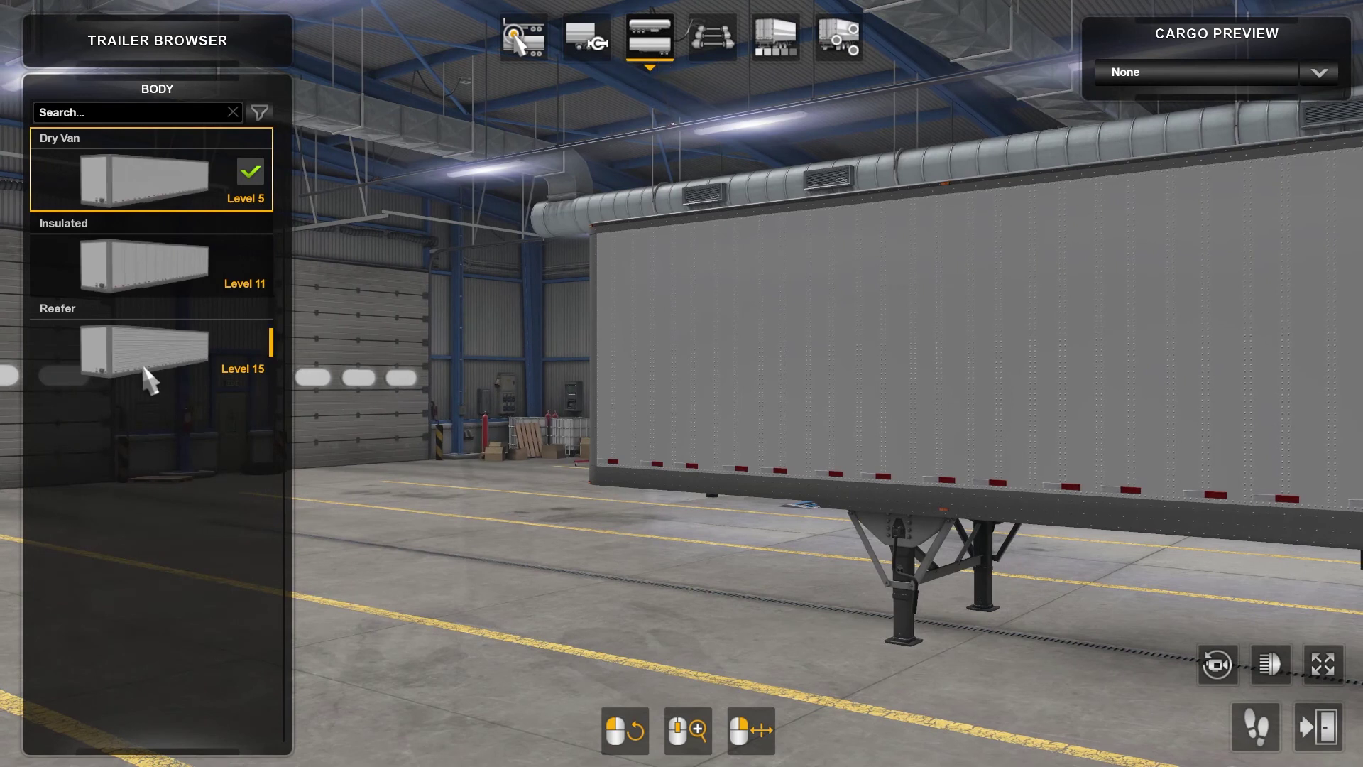
left_click(67, 363)
Set the trailer's chassis to 53 feet, 4 Axles, Steerable and check its rear mudflap options
left_click(712, 39)
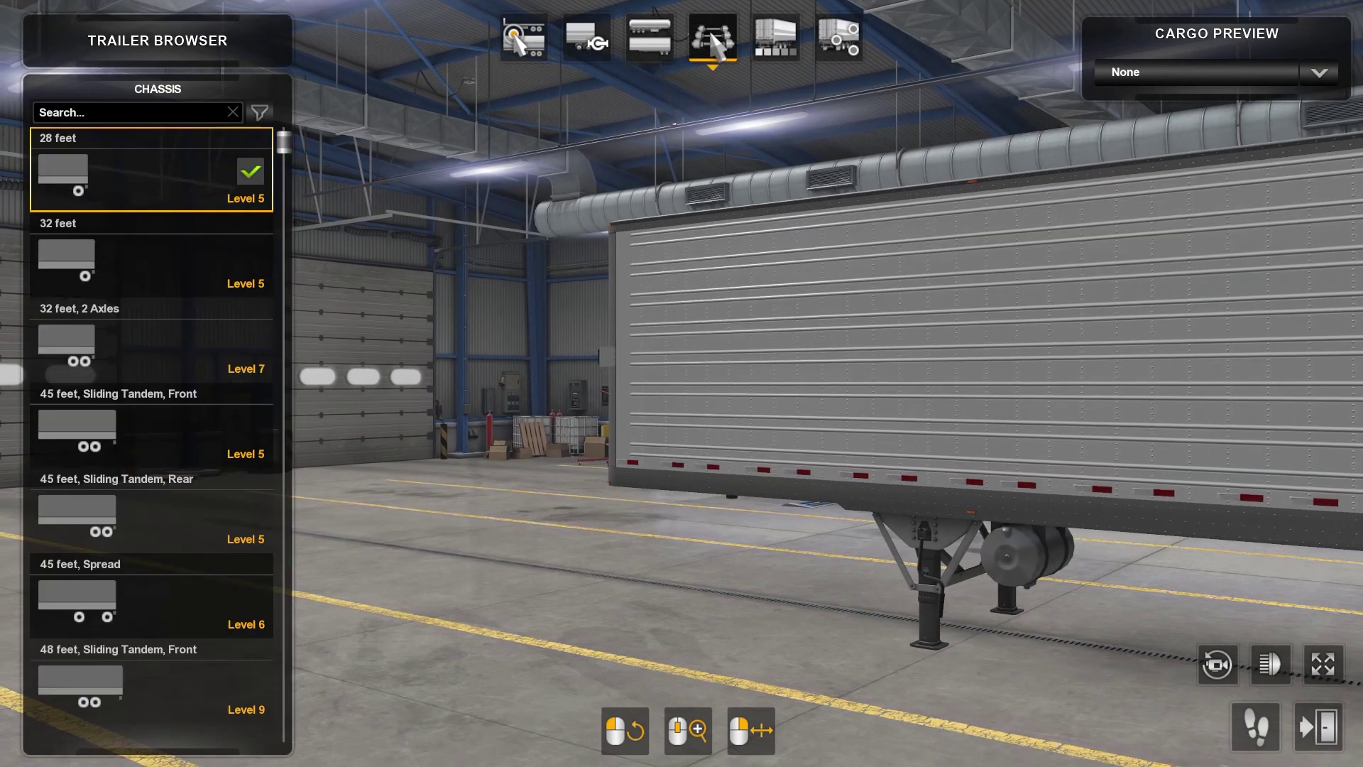
scroll(131, 261, "down", 7)
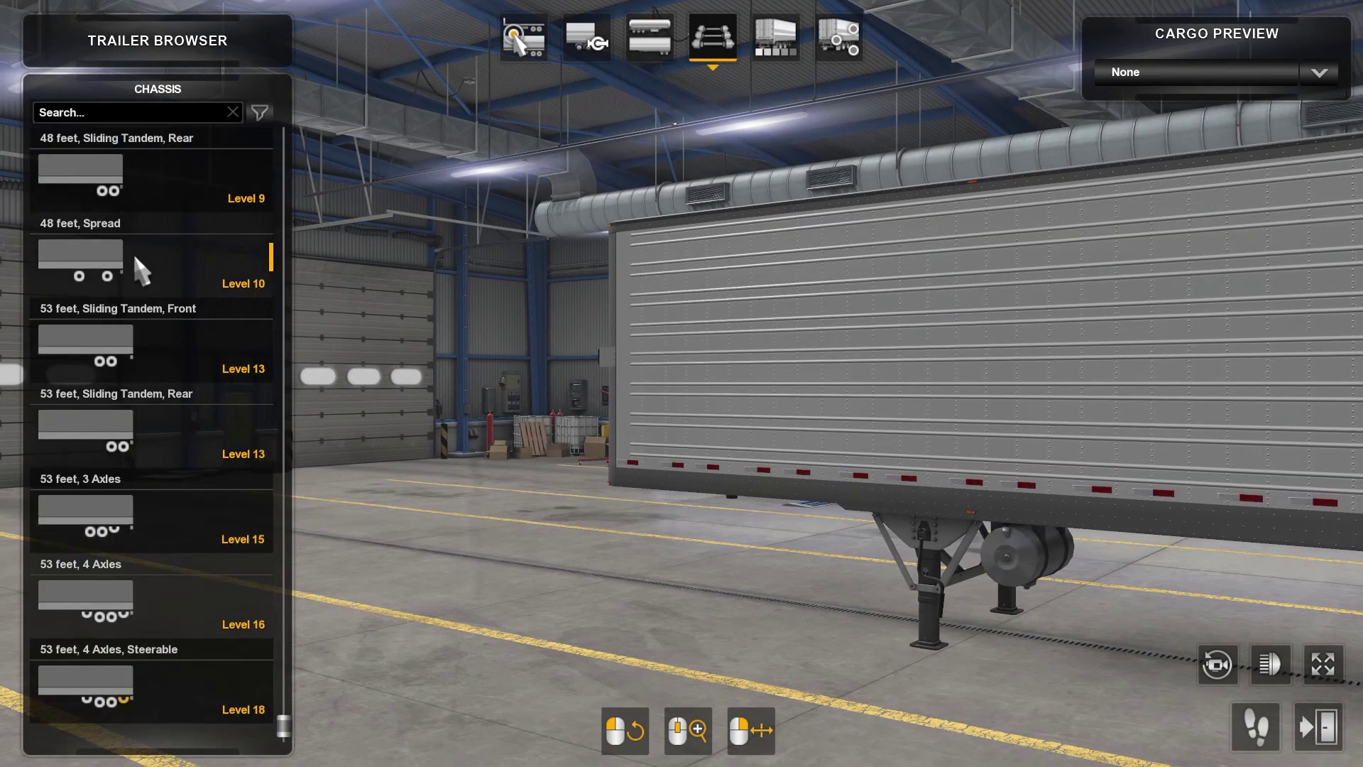
left_click(162, 692)
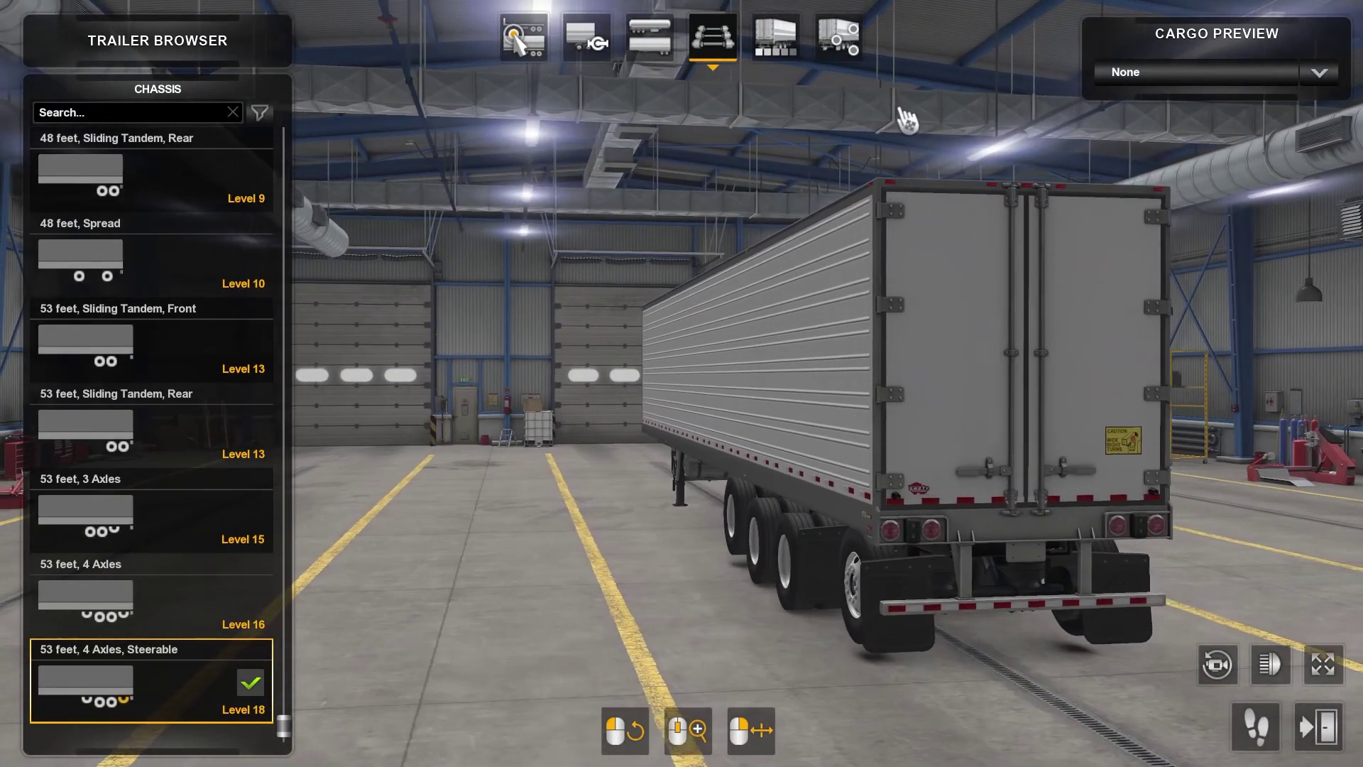
left_click(838, 35)
left_click(1028, 569)
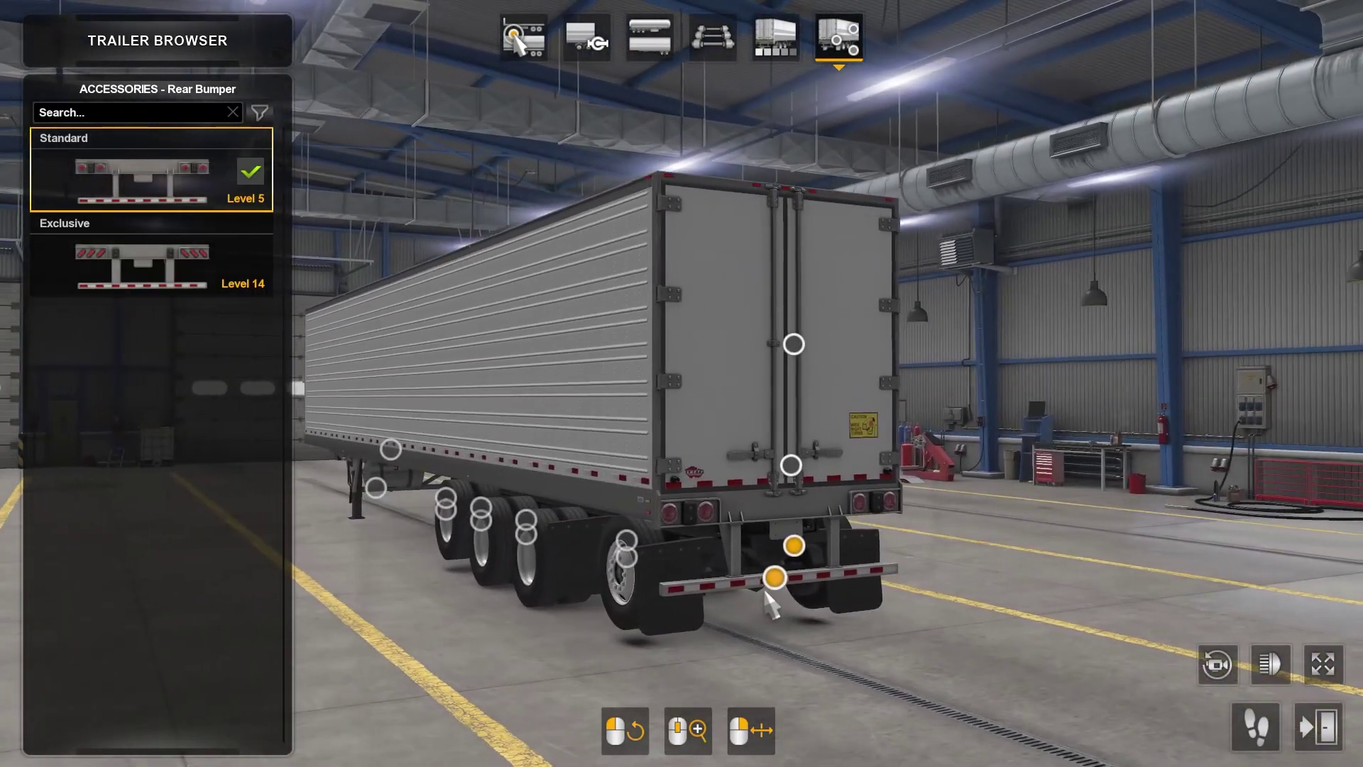
left_click(773, 577)
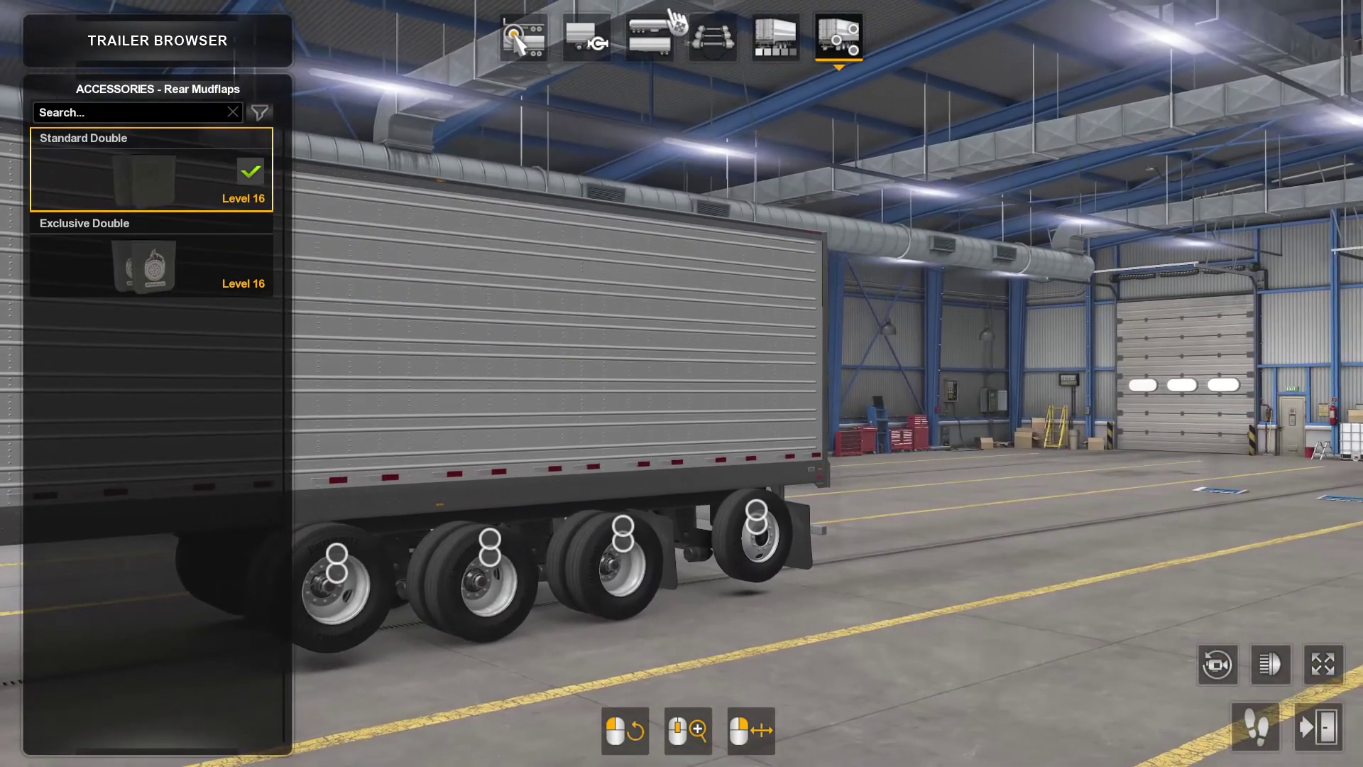
Change the trailer's chassis to 53 feet, Sliding Tandem, Rear
left_click(712, 39)
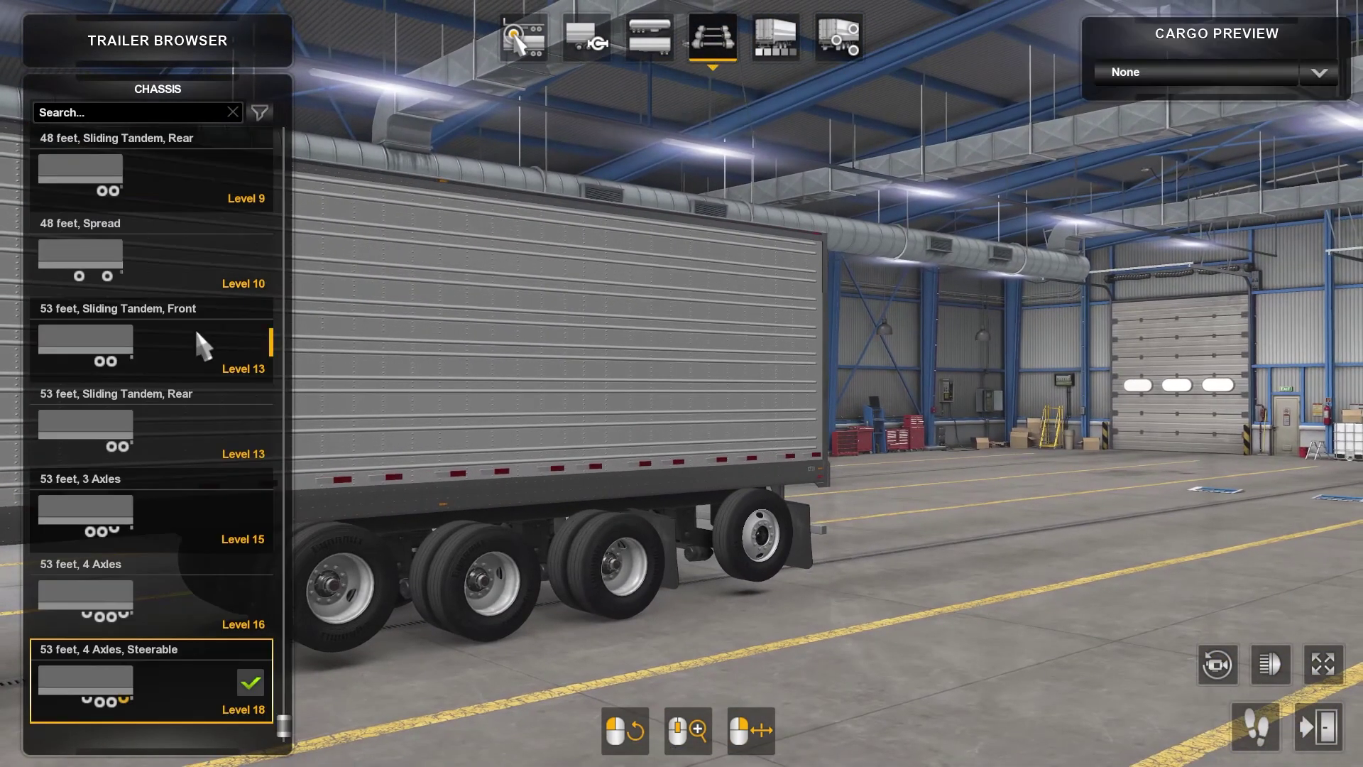
scroll(146, 207, "up", 7)
scroll(163, 205, "down", 7)
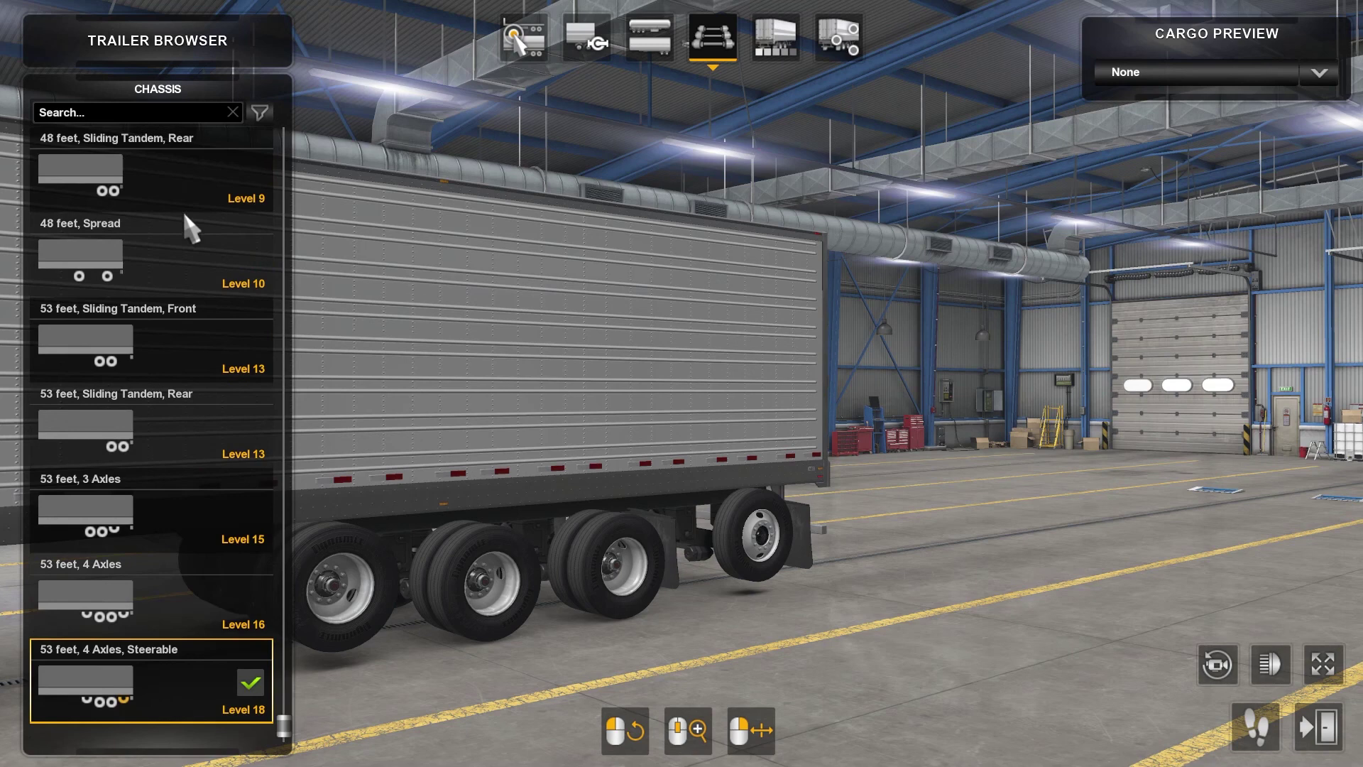
left_click(128, 457)
left_click_drag(615, 381, 893, 211)
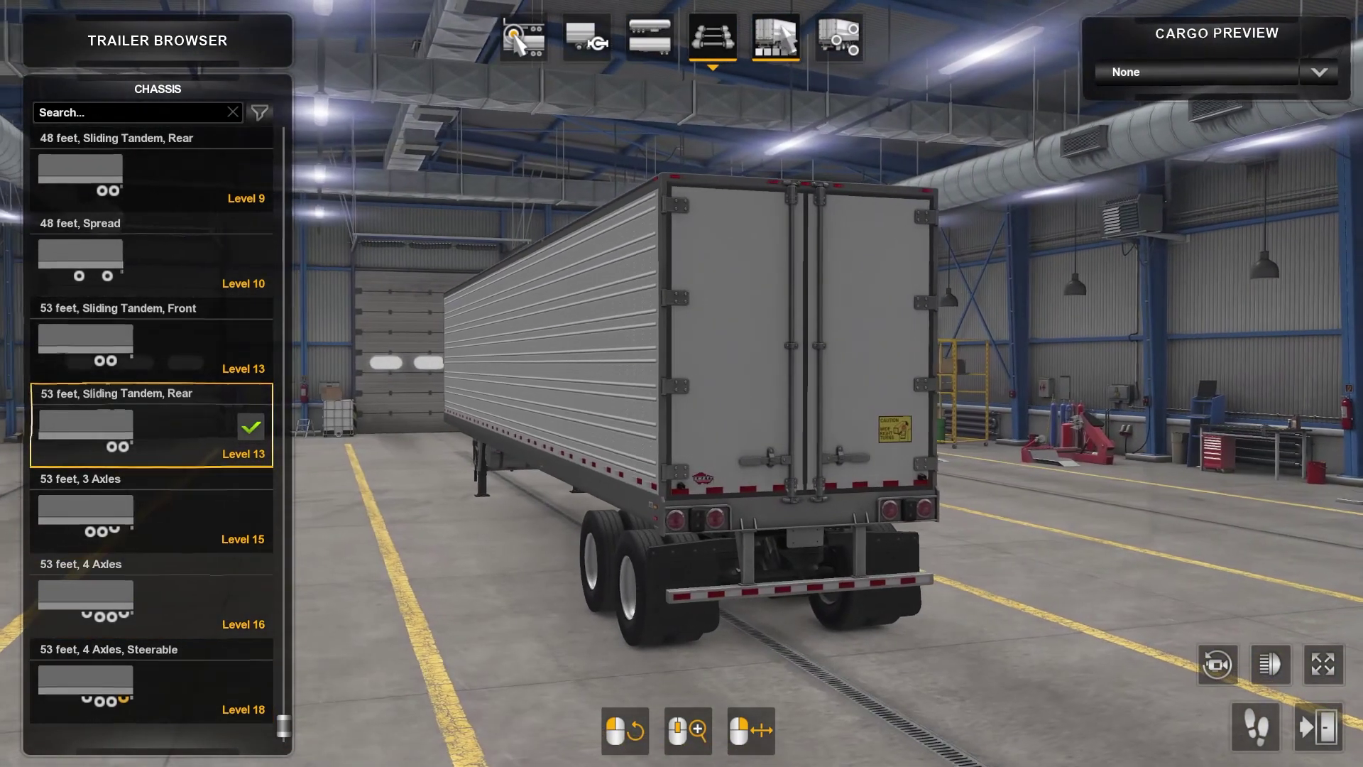
Show the trailer's accessories and fit the Yosemite Sam rear mudflaps
left_click(777, 37)
left_click(839, 37)
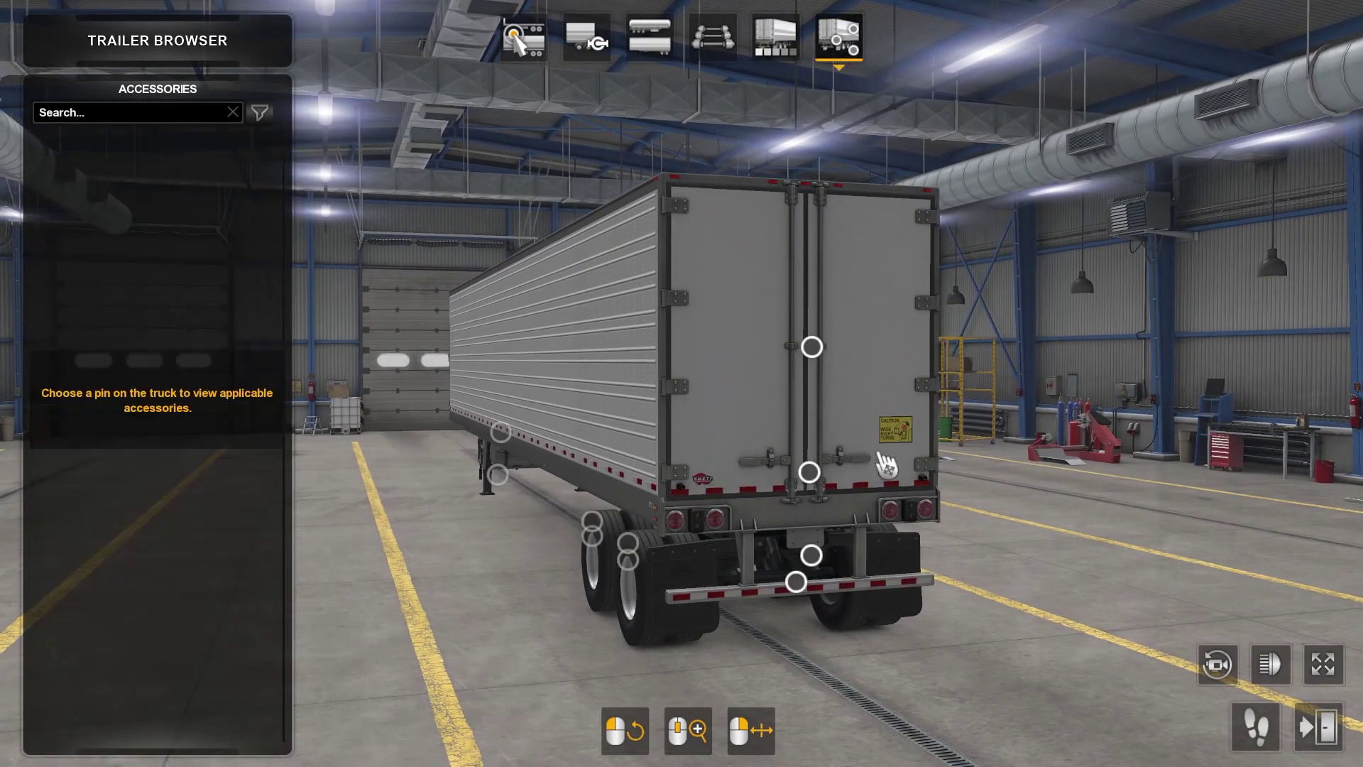
left_click(810, 556)
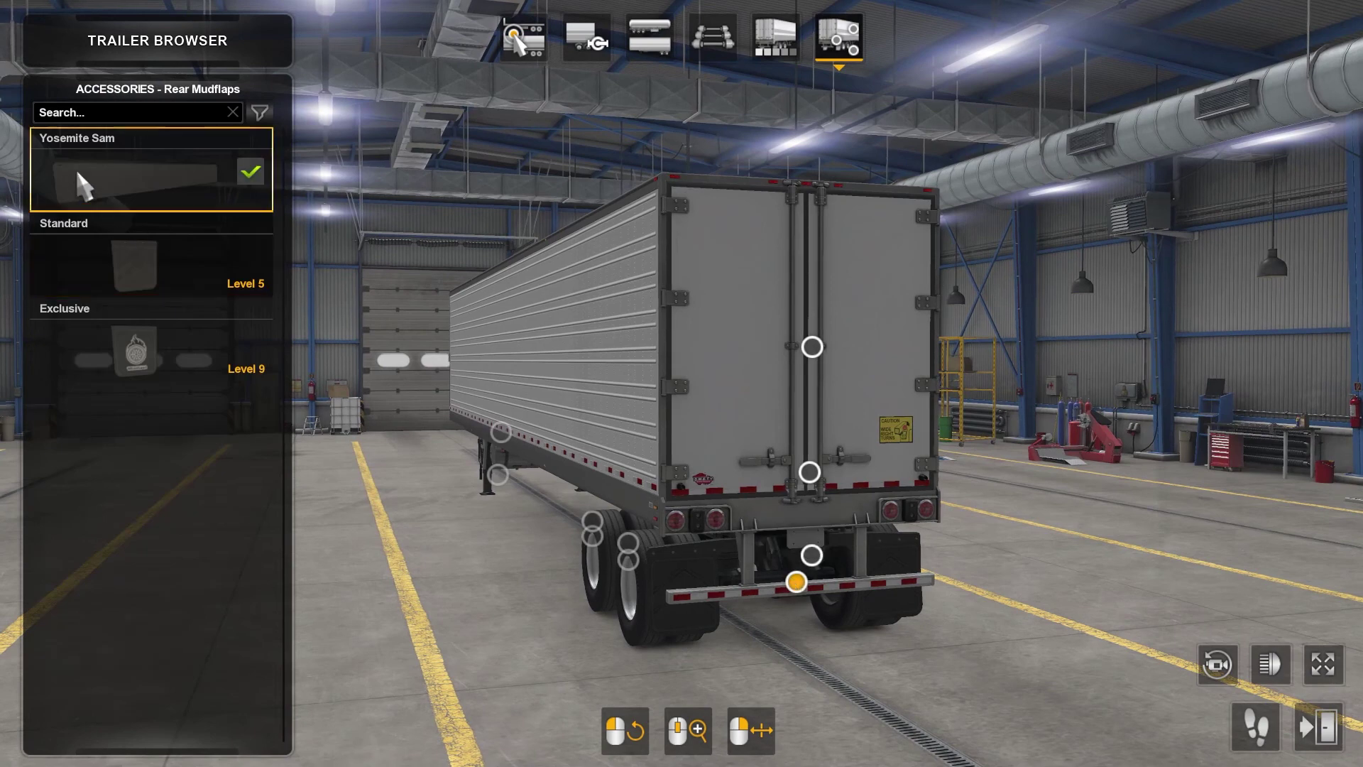
Examine the Yosemite Sam mudflaps on the rear of the reefer trailer up close and from several angles
scroll(661, 532, "up", 2)
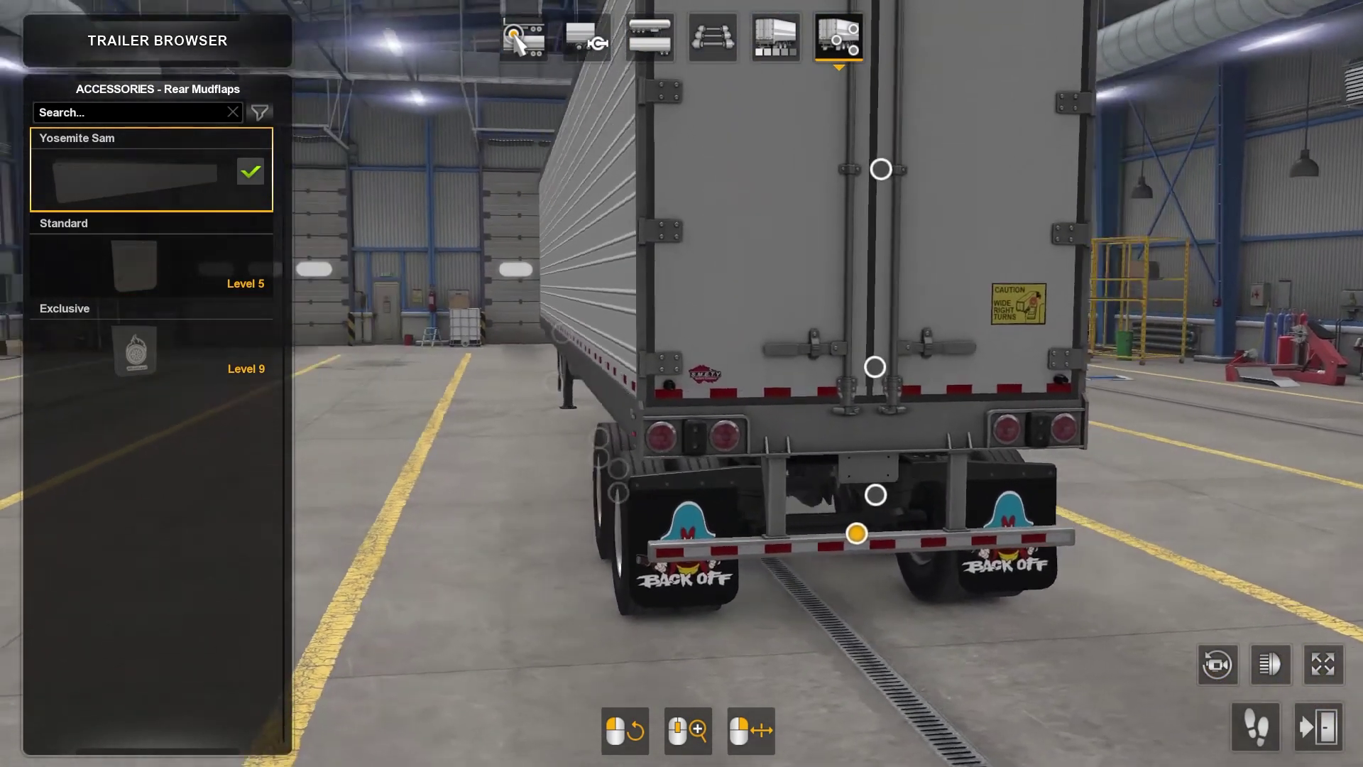
left_click_drag(922, 355, 710, 355)
left_click_drag(568, 209, 752, 237)
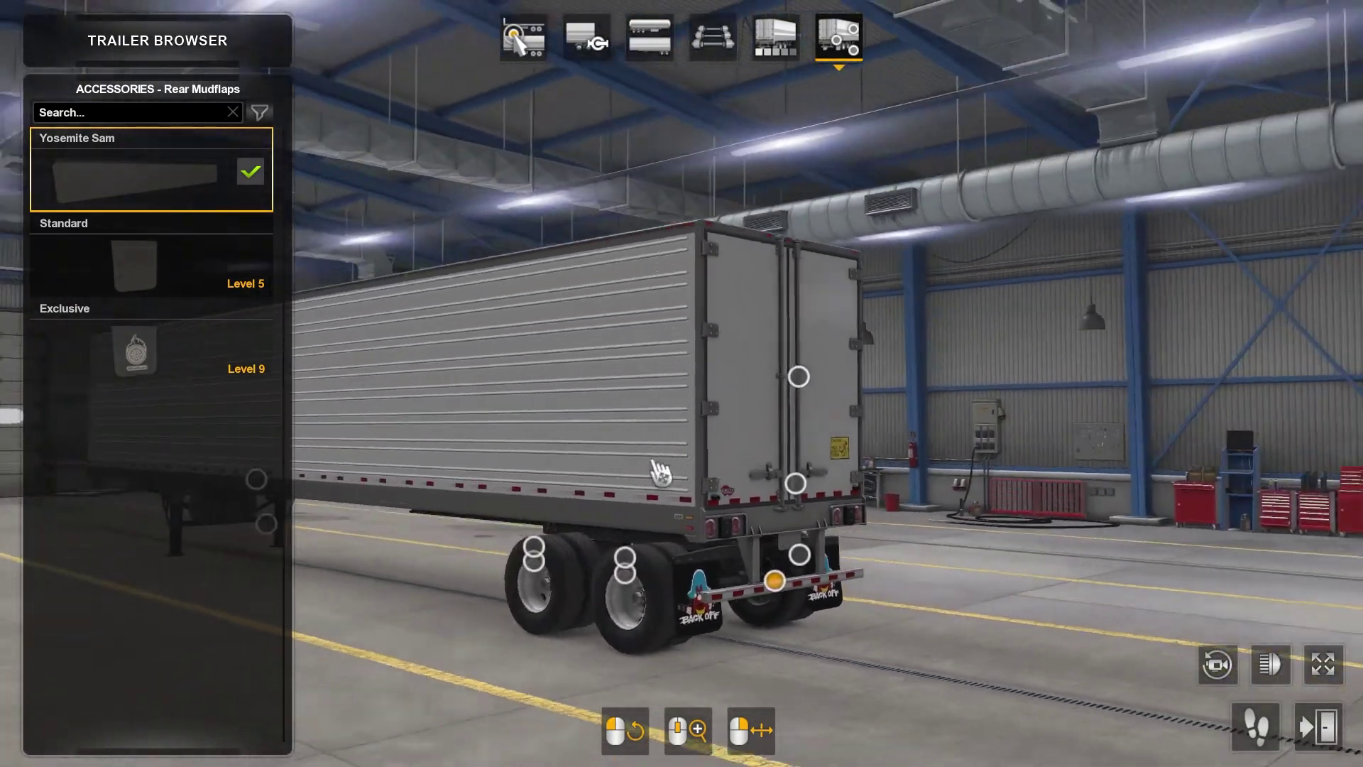
mouse_move(657, 472)
left_mouse_down()
mouse_move(645, 487)
mouse_move(320, 490)
mouse_move(639, 490)
left_mouse_up()
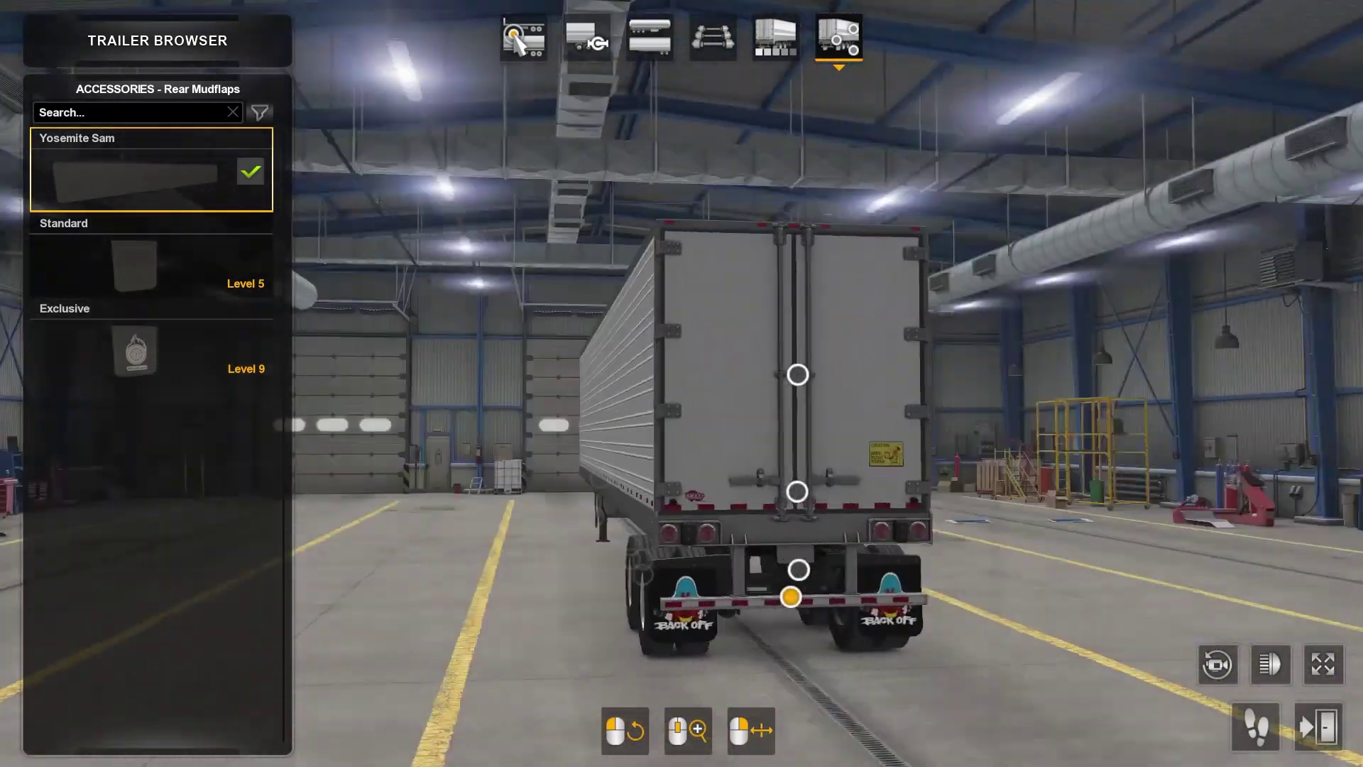
scroll(716, 622, "up", 3)
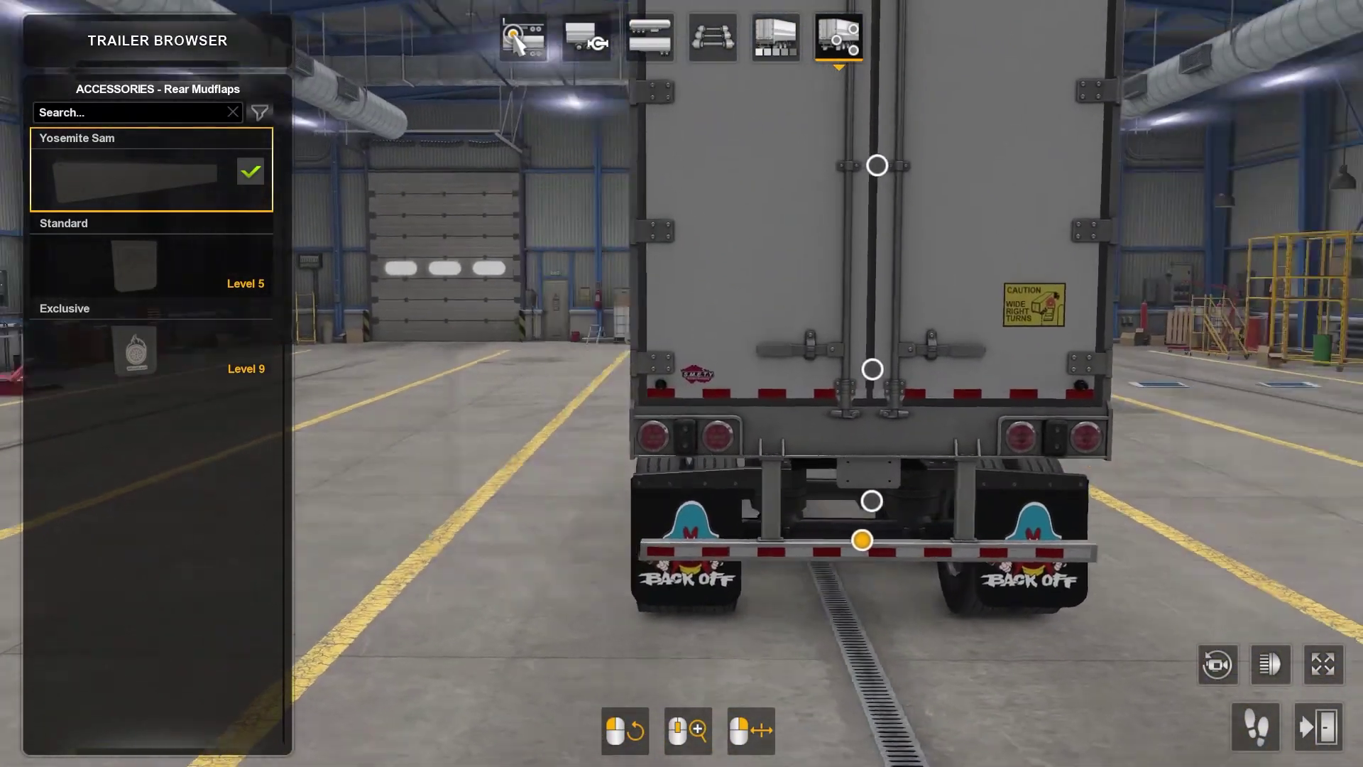
left_click_drag(638, 490, 951, 490)
left_click_drag(681, 489, 838, 490)
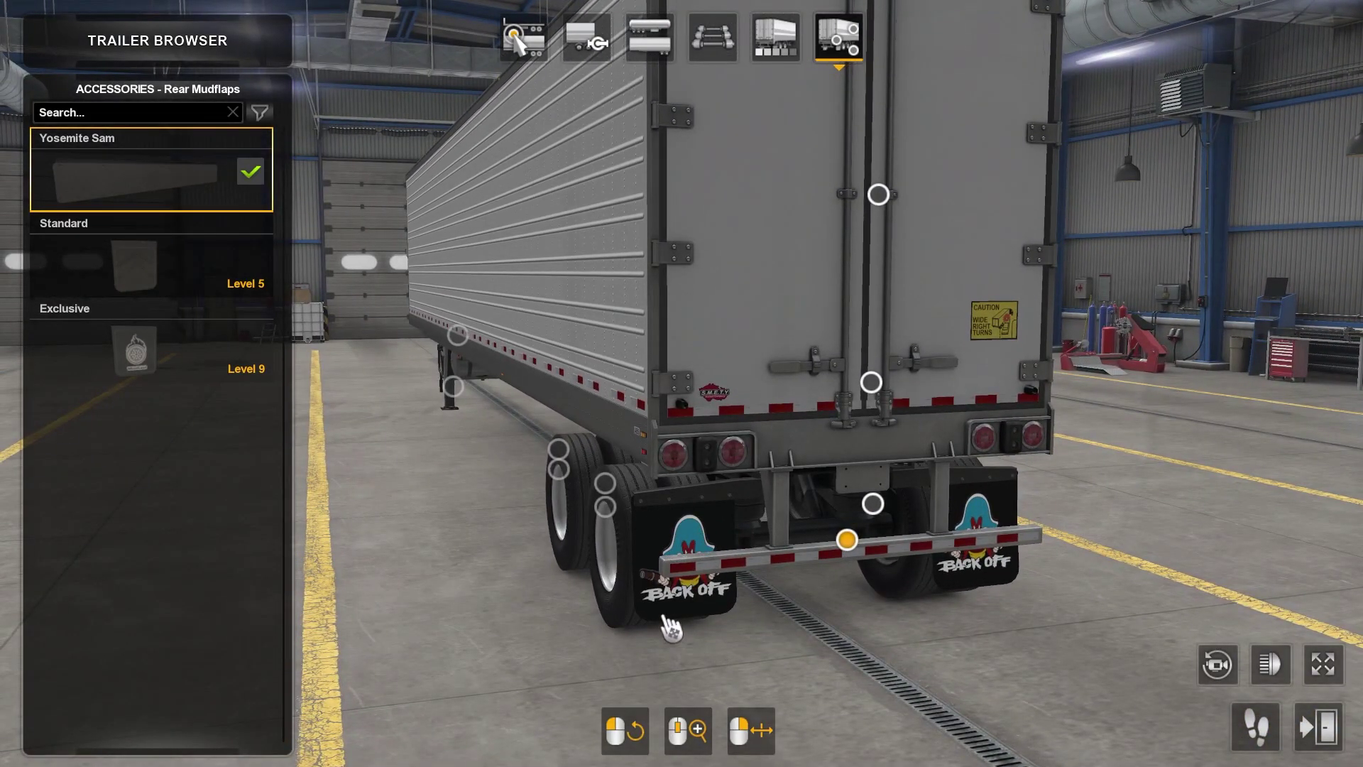
left_click_drag(690, 334, 996, 365)
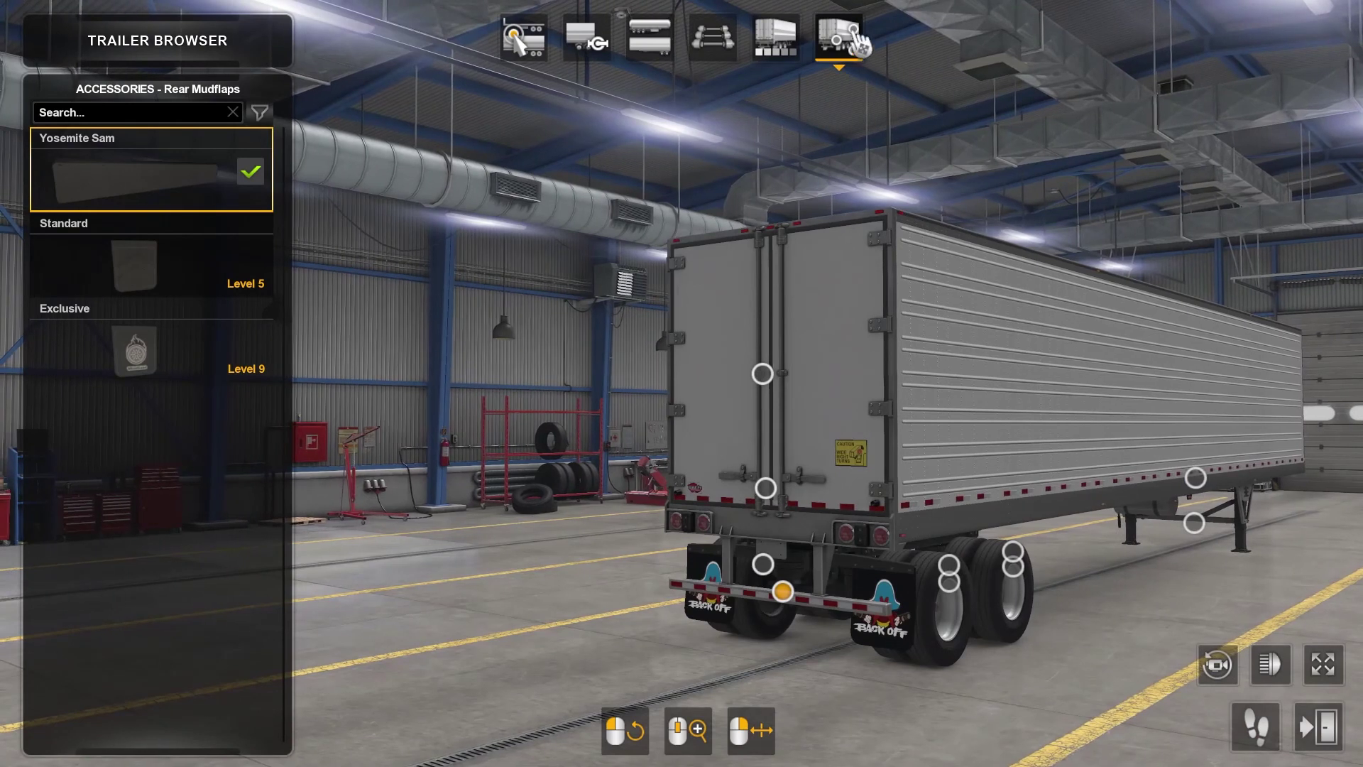
left_click(586, 42)
left_click(523, 39)
left_click(582, 44)
left_click(657, 47)
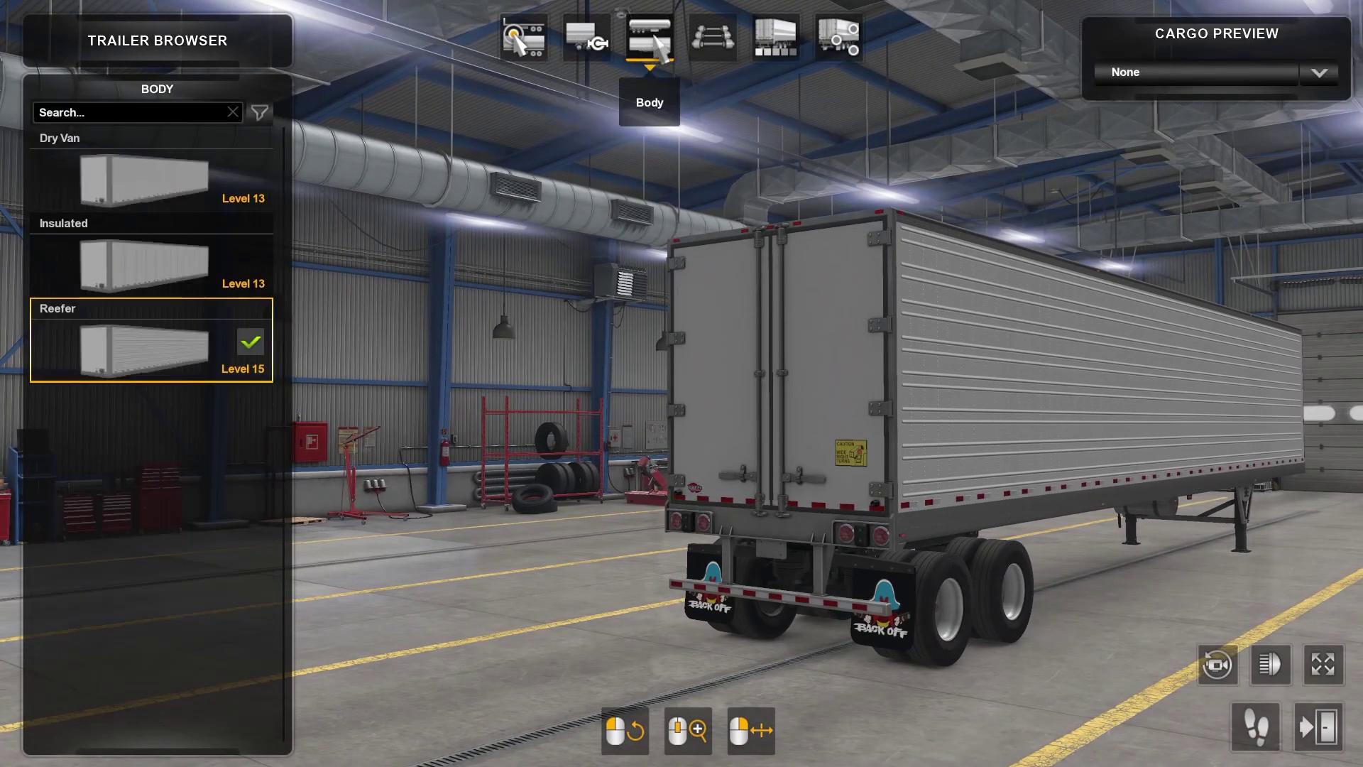
left_click(721, 48)
Switch the trailer model to the A-PLO-18 flatbed from the standard trailers
left_click(524, 42)
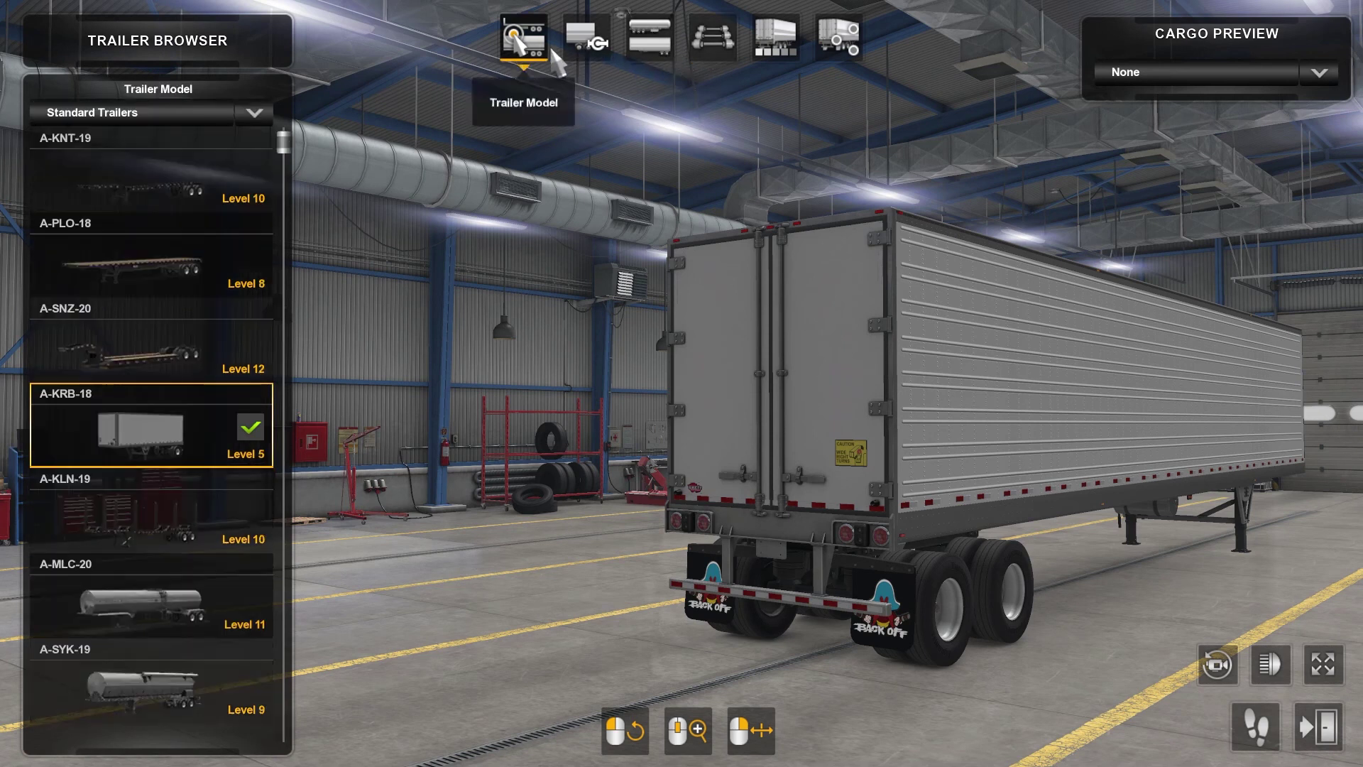
scroll(131, 397, "down", 2)
scroll(207, 434, "up", 2)
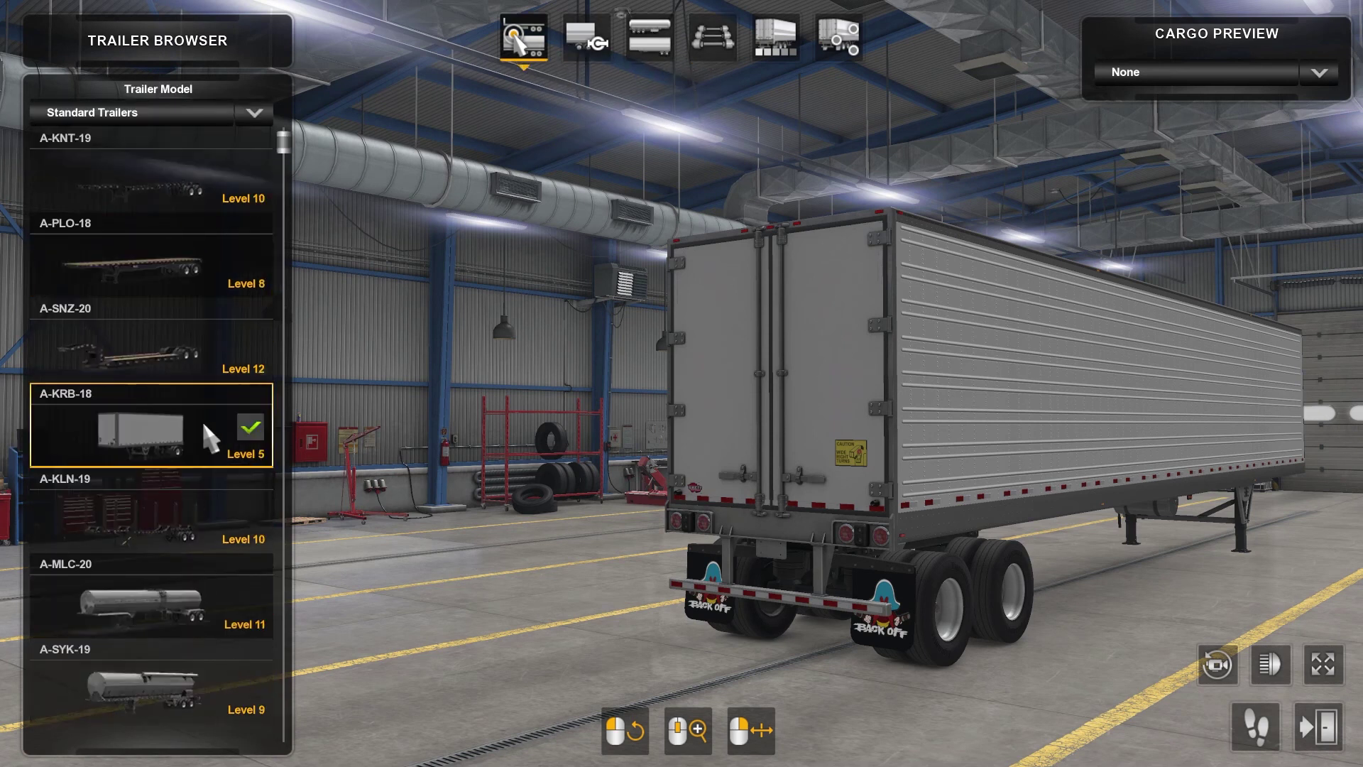
left_click(165, 275)
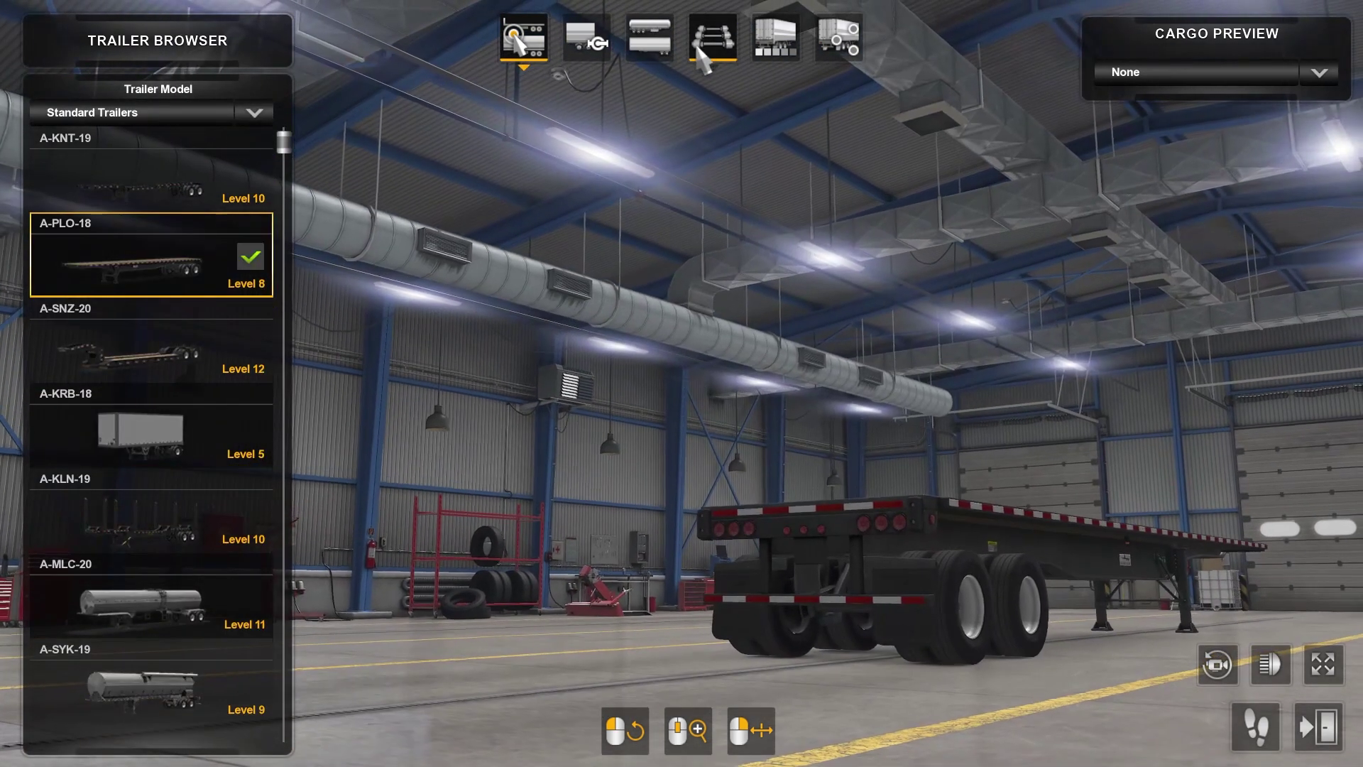
Check which rear mudflaps are available for the flatbed trailer and leave the trailer browser
left_click(775, 37)
left_click(838, 37)
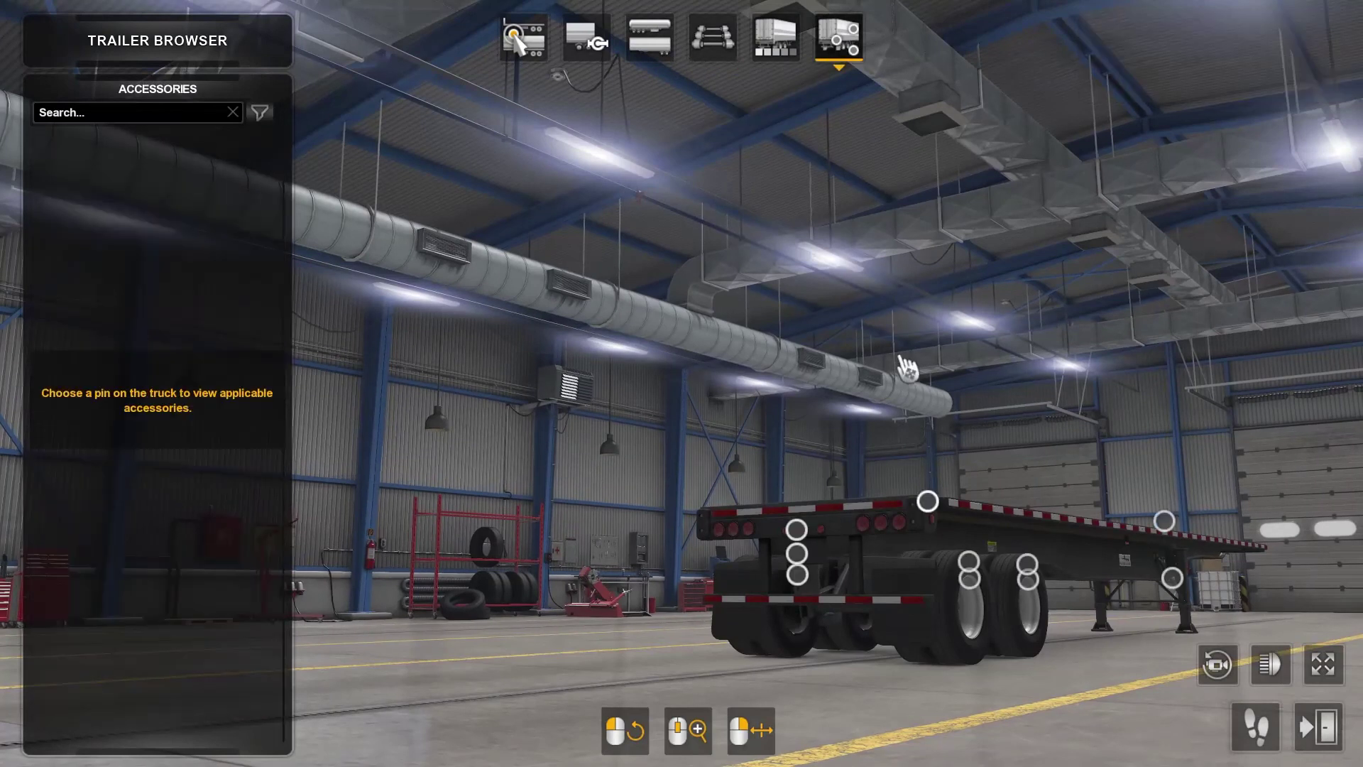
left_click(802, 565)
left_click(785, 572)
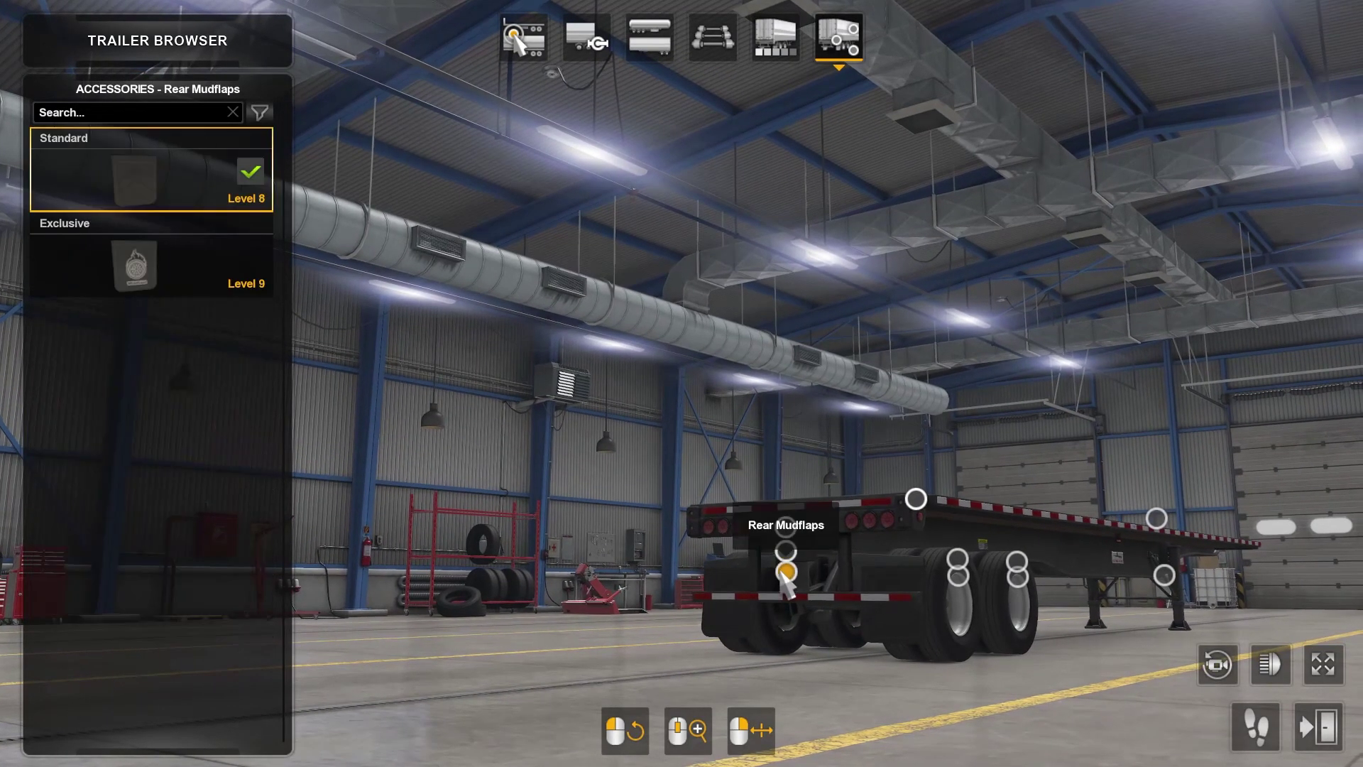
left_click_drag(1161, 603, 1149, 675)
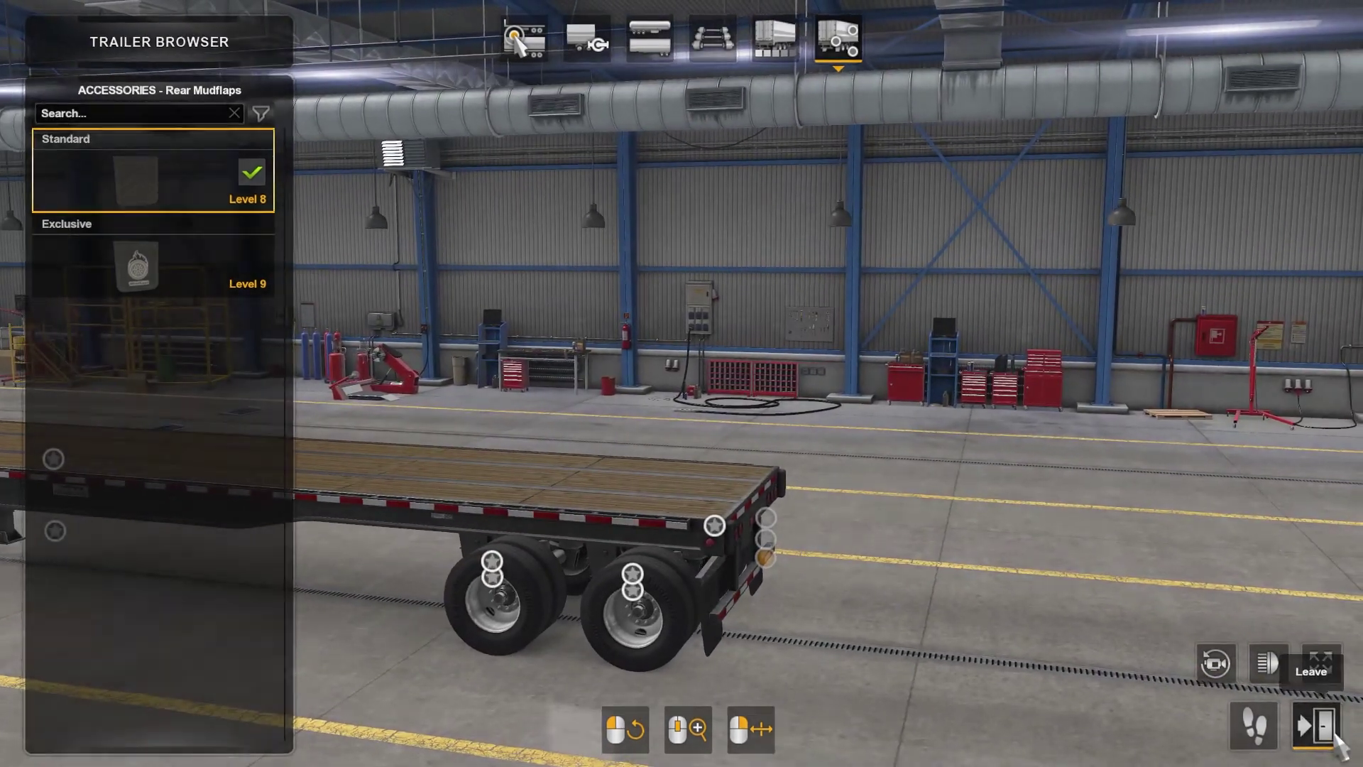
left_click(1318, 728)
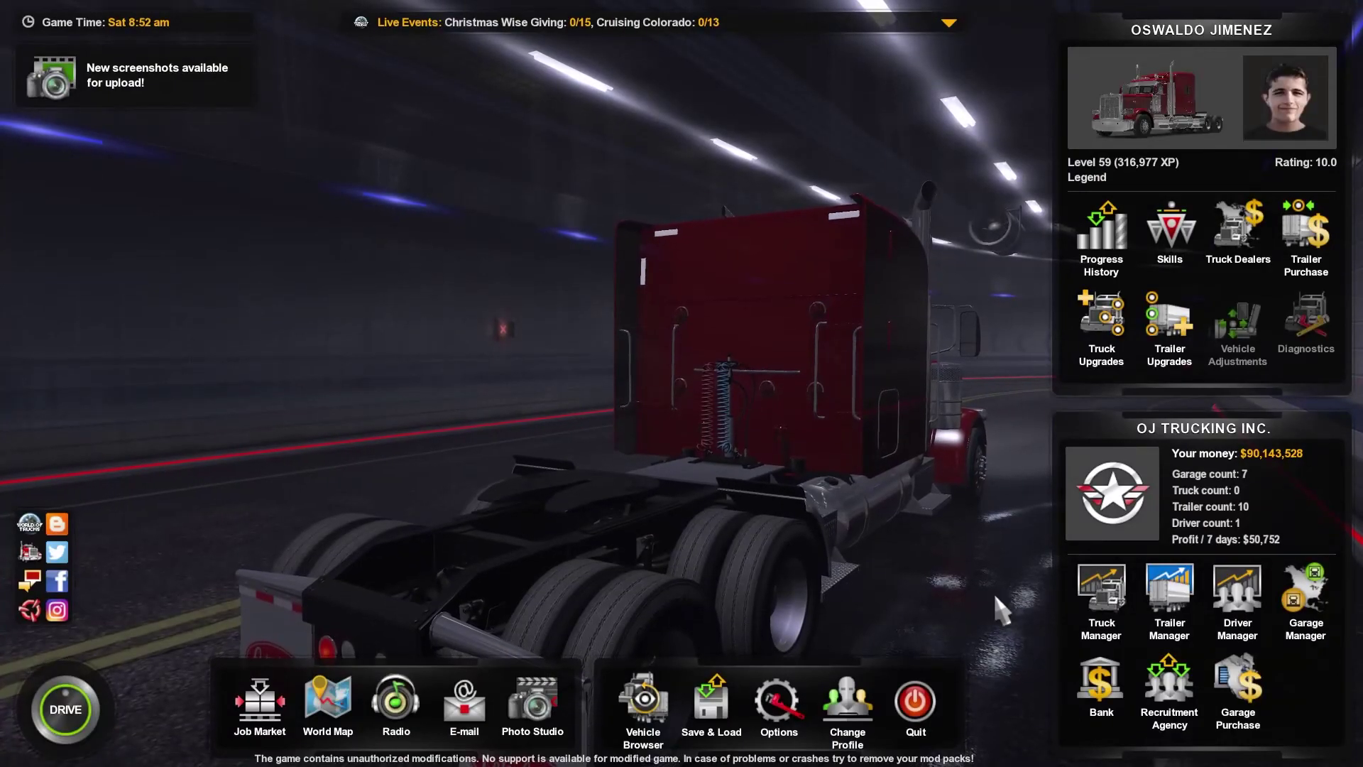